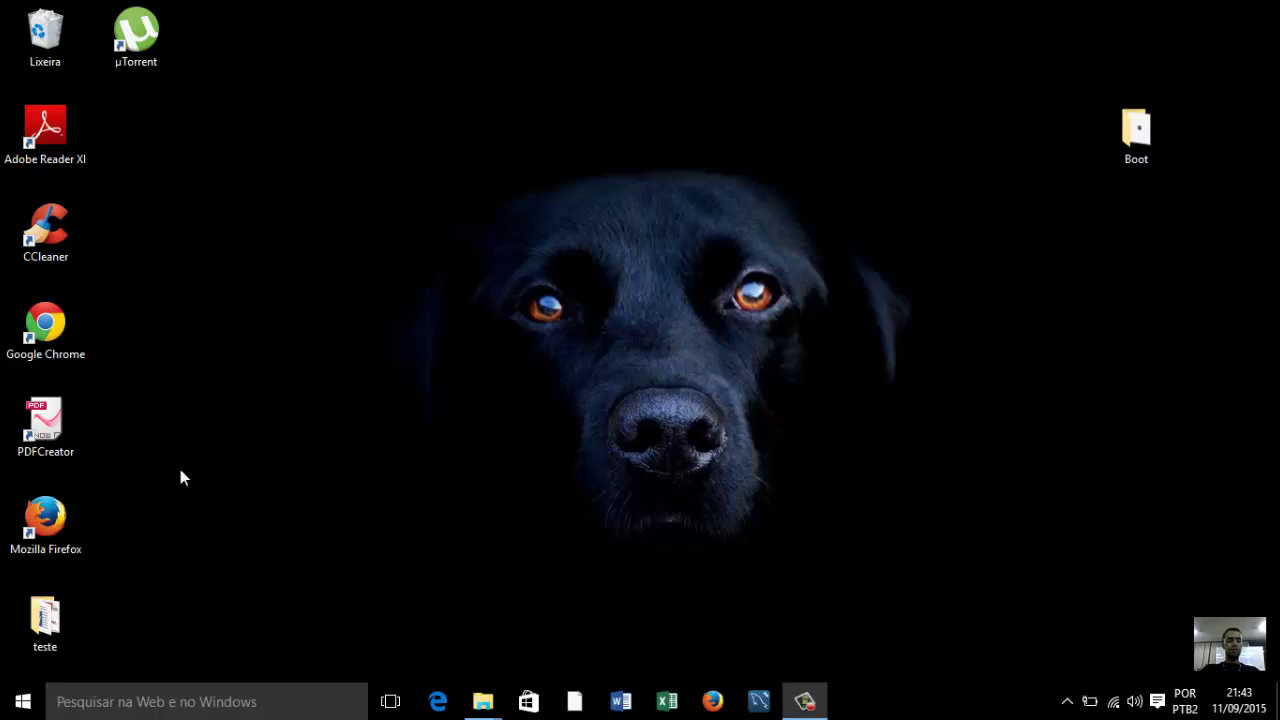
Open Google Chrome and maximize its window.
double_click(48, 326)
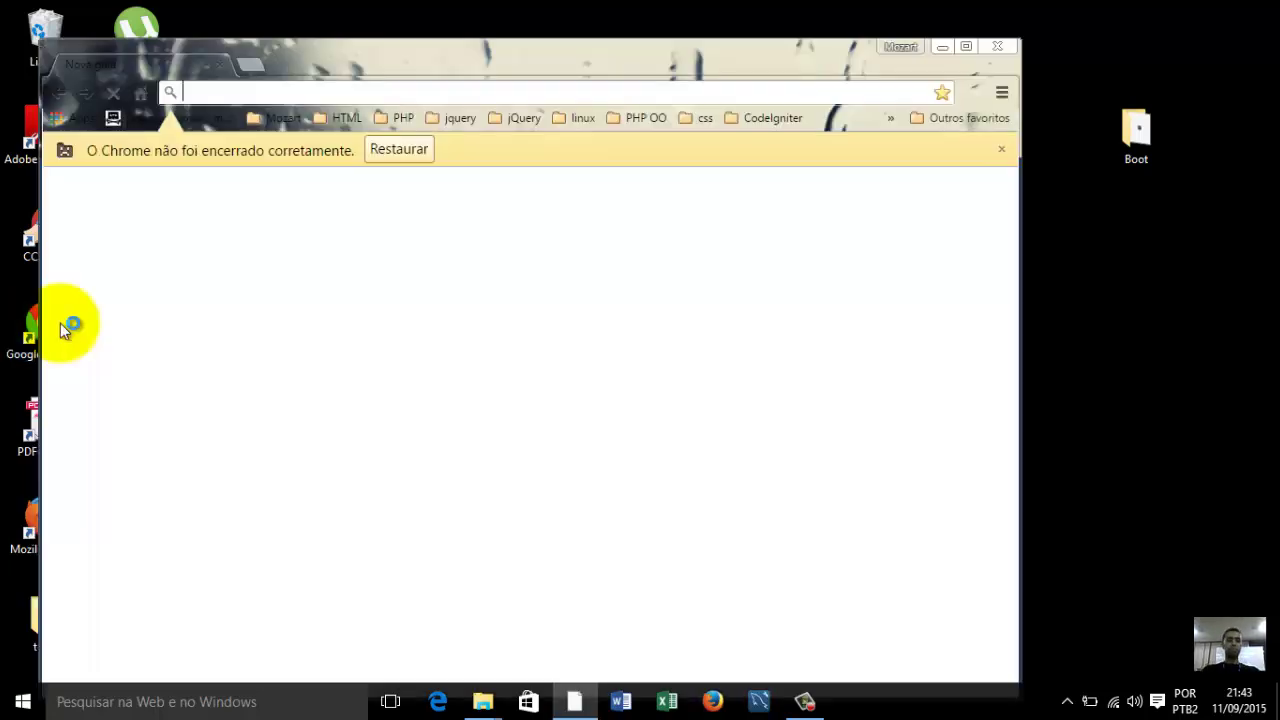
click(966, 46)
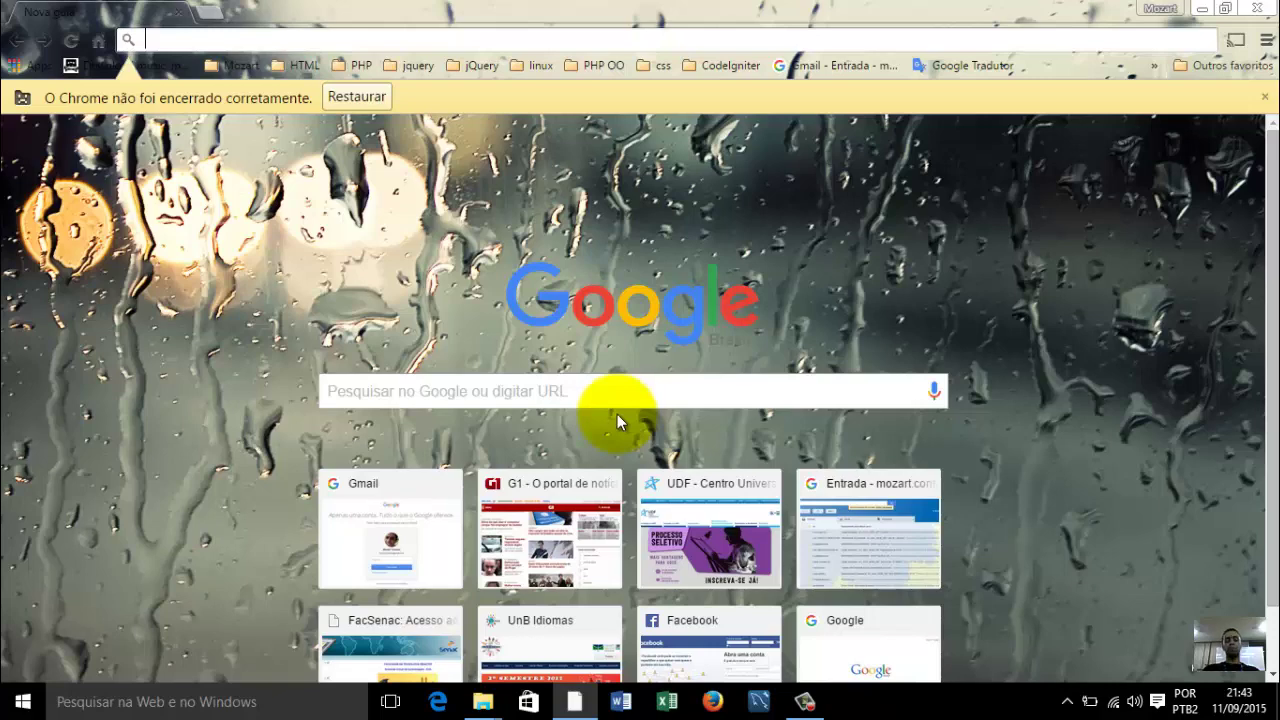
Switch to File Explorer, check the contents of the D: drive and return to the computer overview.
click(470, 701)
click(445, 605)
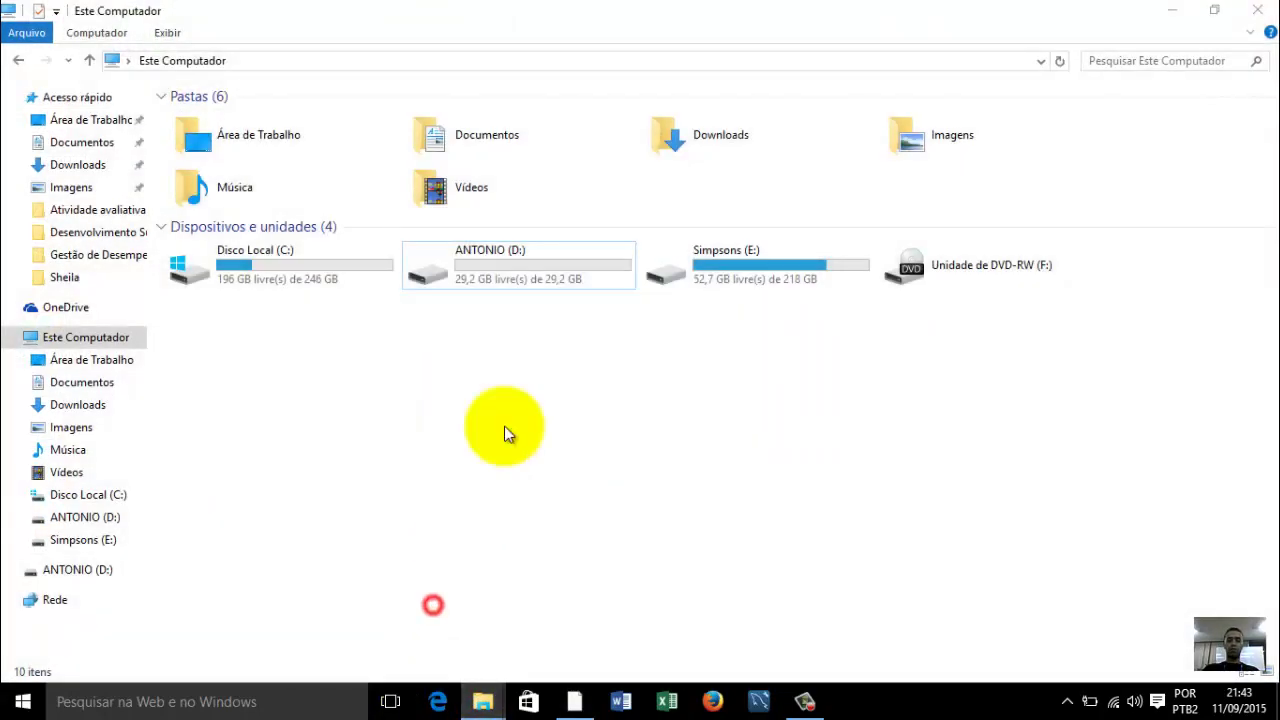
double_click(519, 262)
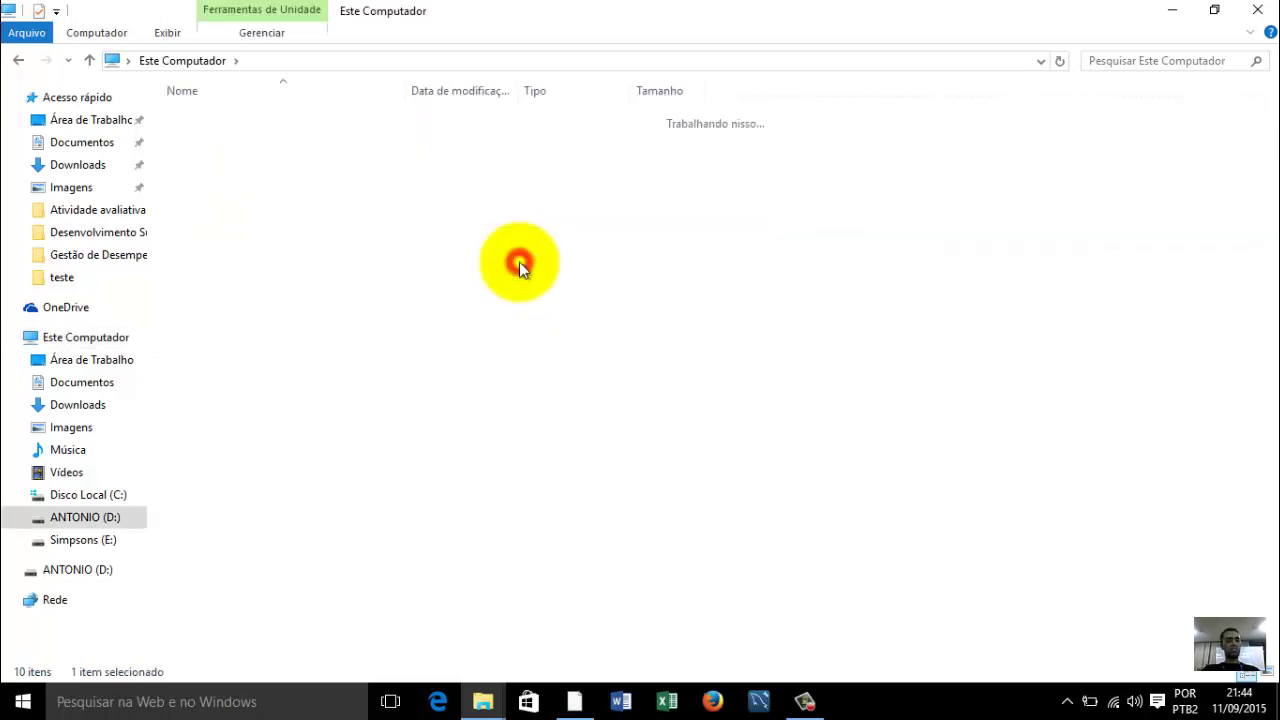
click(18, 60)
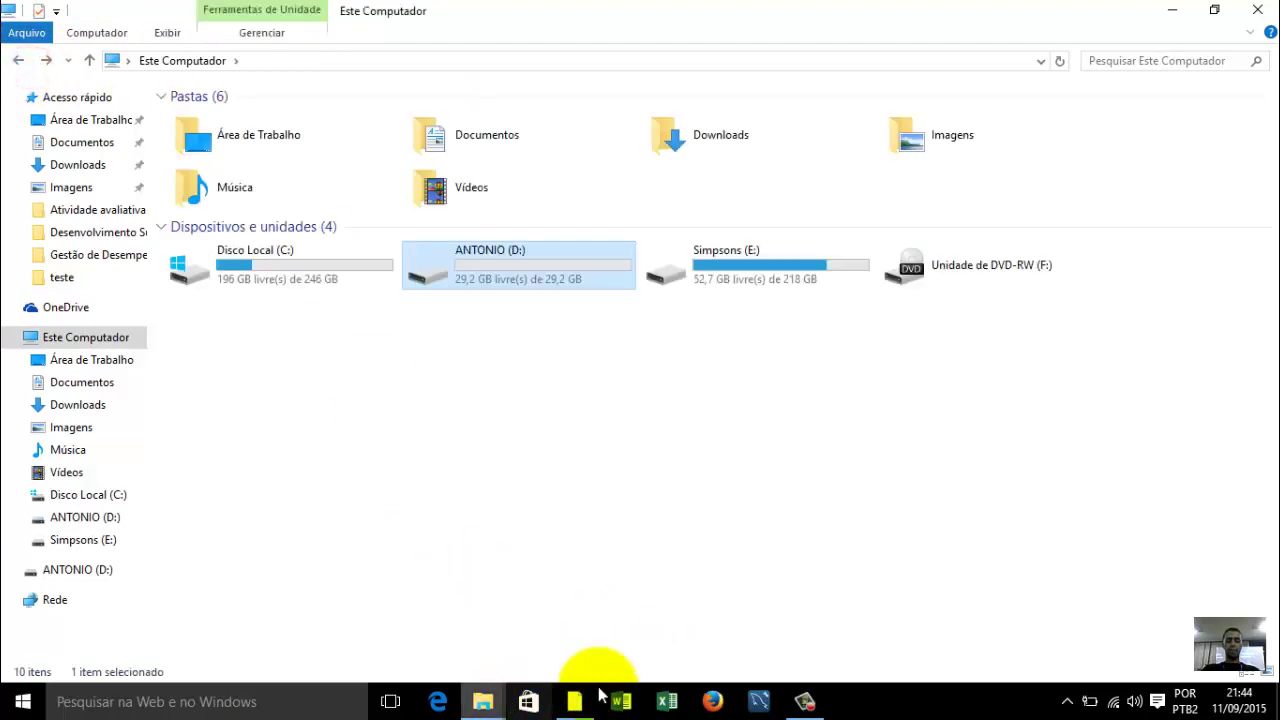
Switch to Chrome, search Google for rmprepusb and open the official RMPrepUSB website.
mouse_move(575, 700)
click(594, 627)
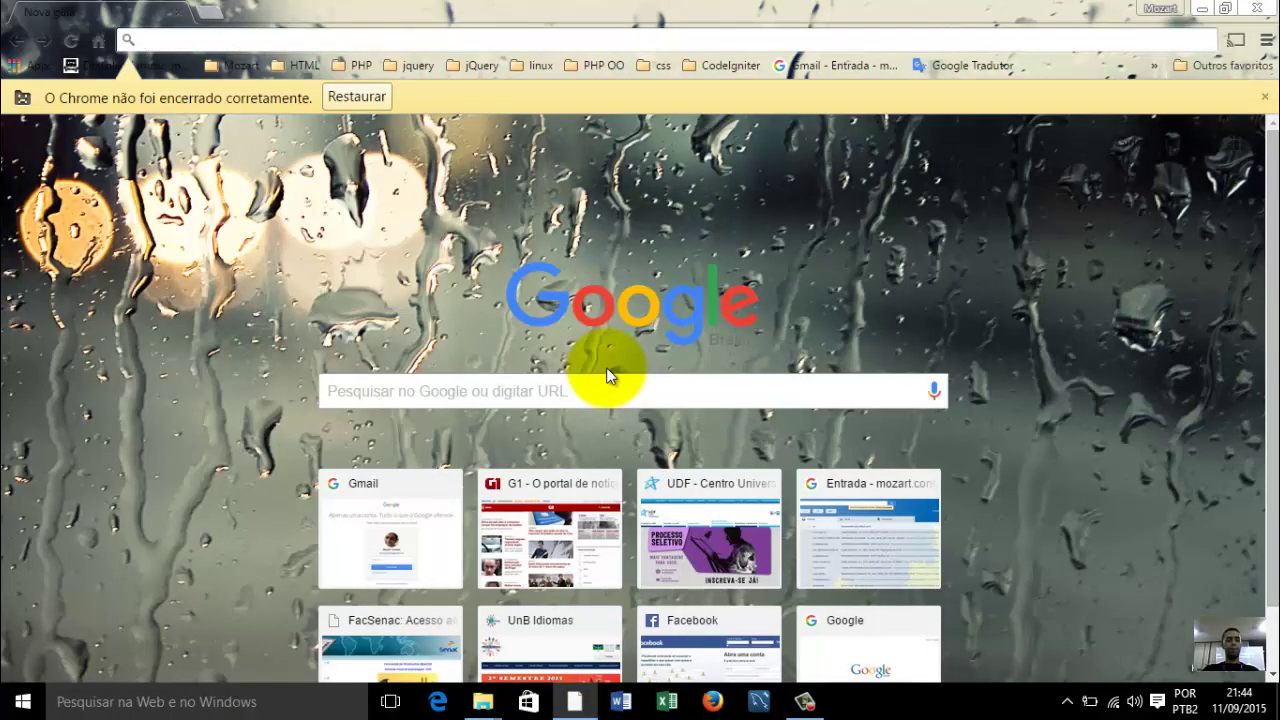
text(rmprepusb)
key(Return)
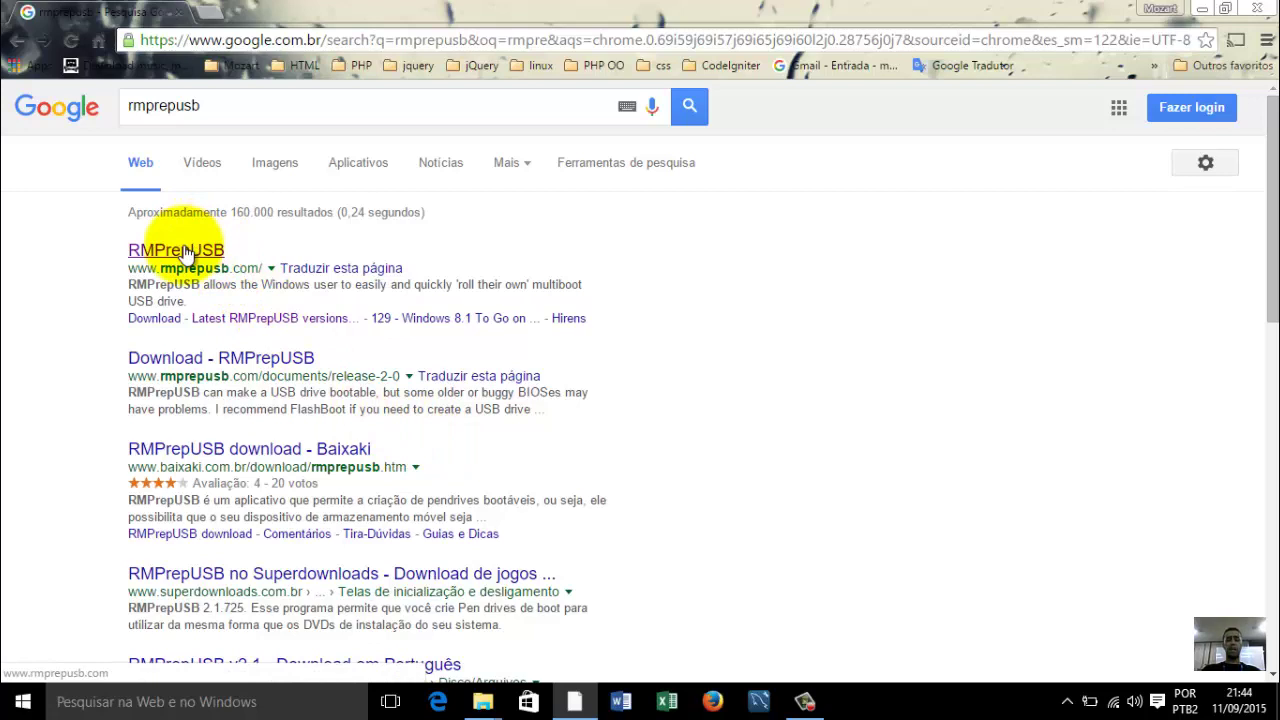
click(186, 252)
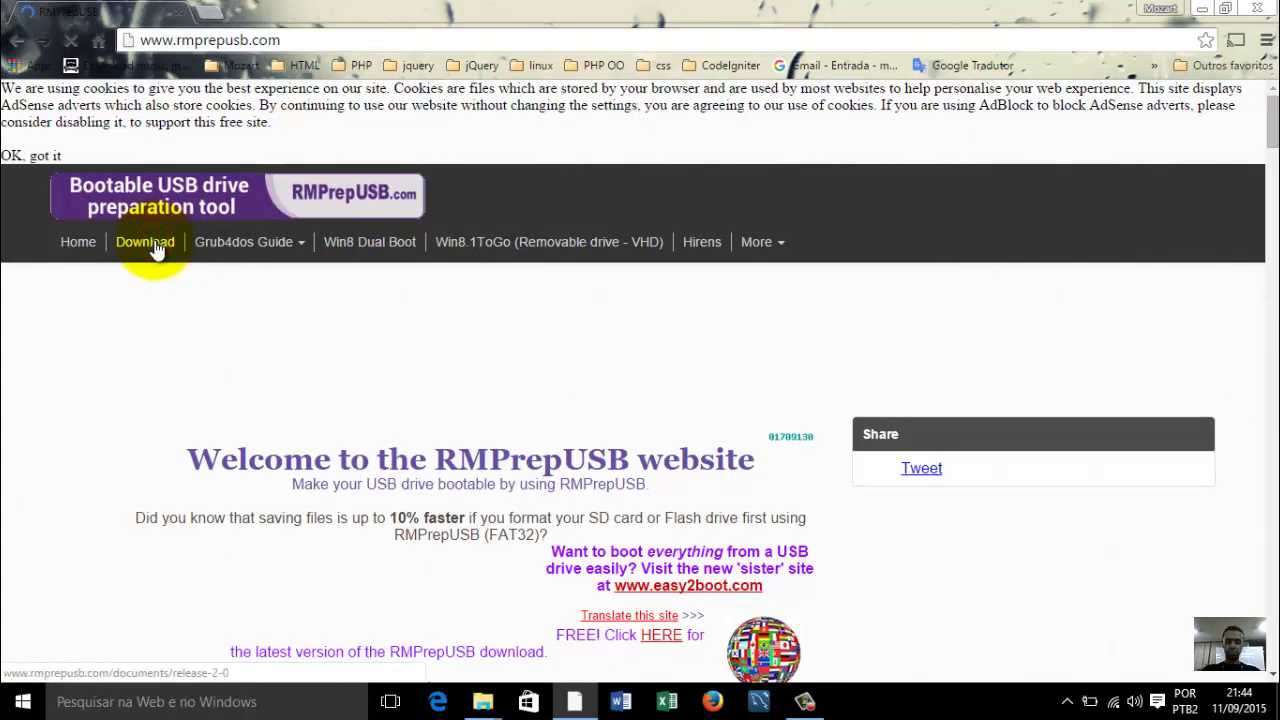
Open the RMPrepUSB site's Download page and go to the Latest Stable Versions list.
click(155, 249)
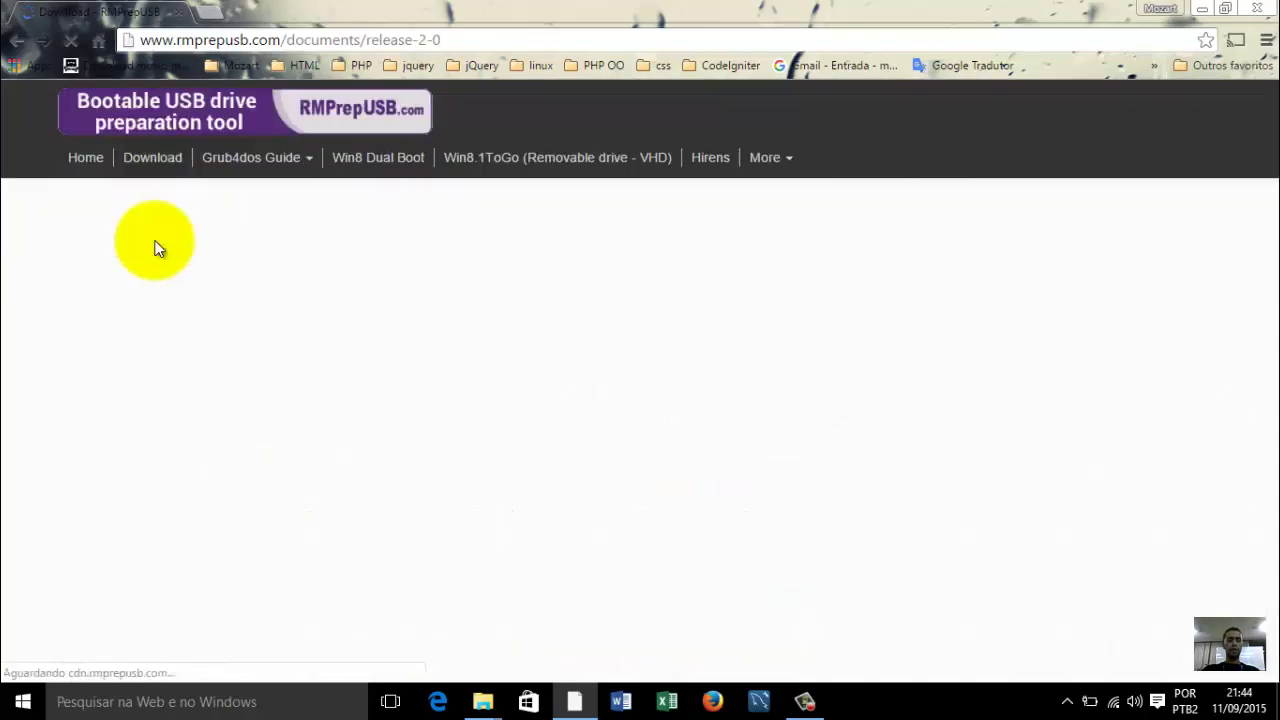
scroll(312, 245, down, 4)
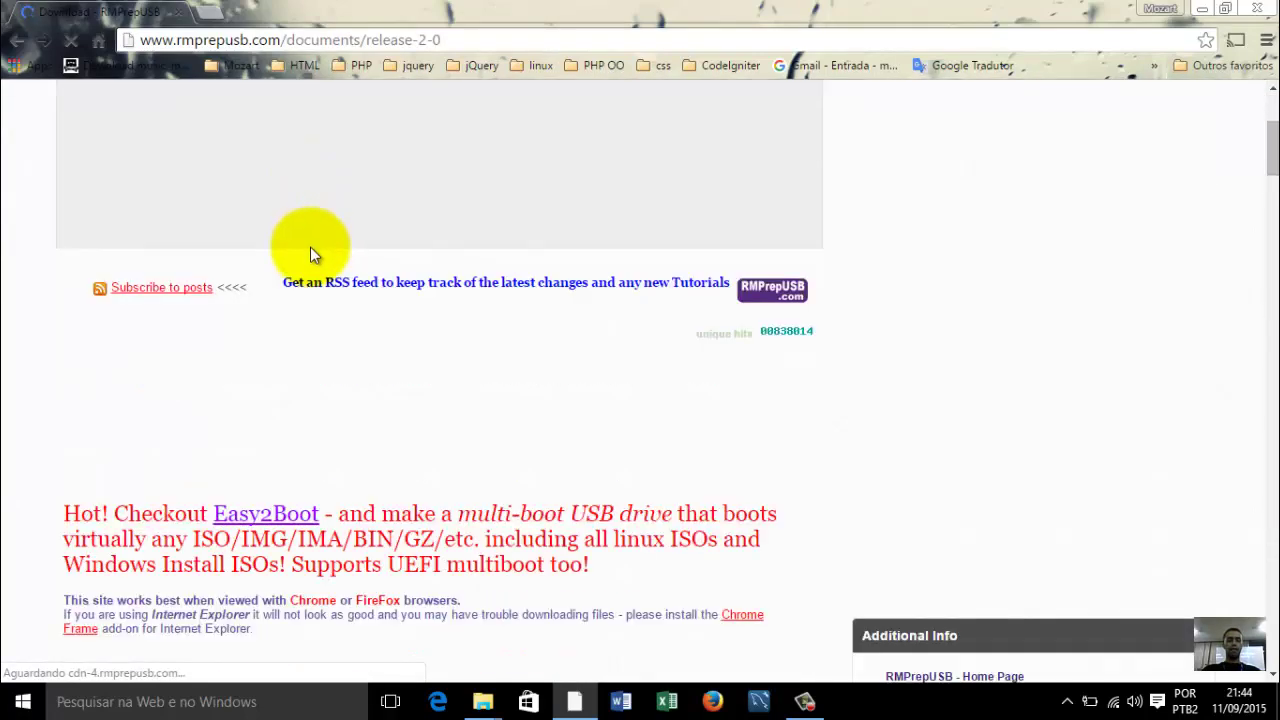
scroll(310, 247, down, 3)
scroll(310, 247, down, 4)
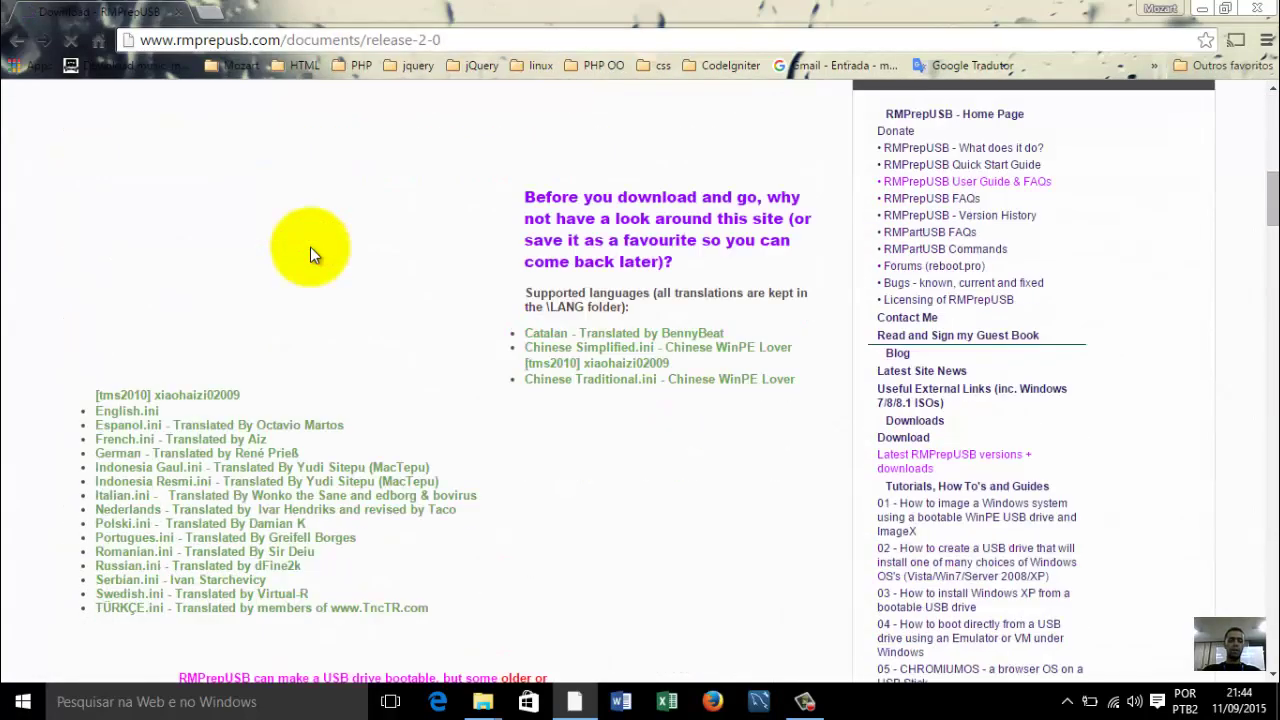
scroll(310, 247, down, 3)
scroll(310, 247, down, 6)
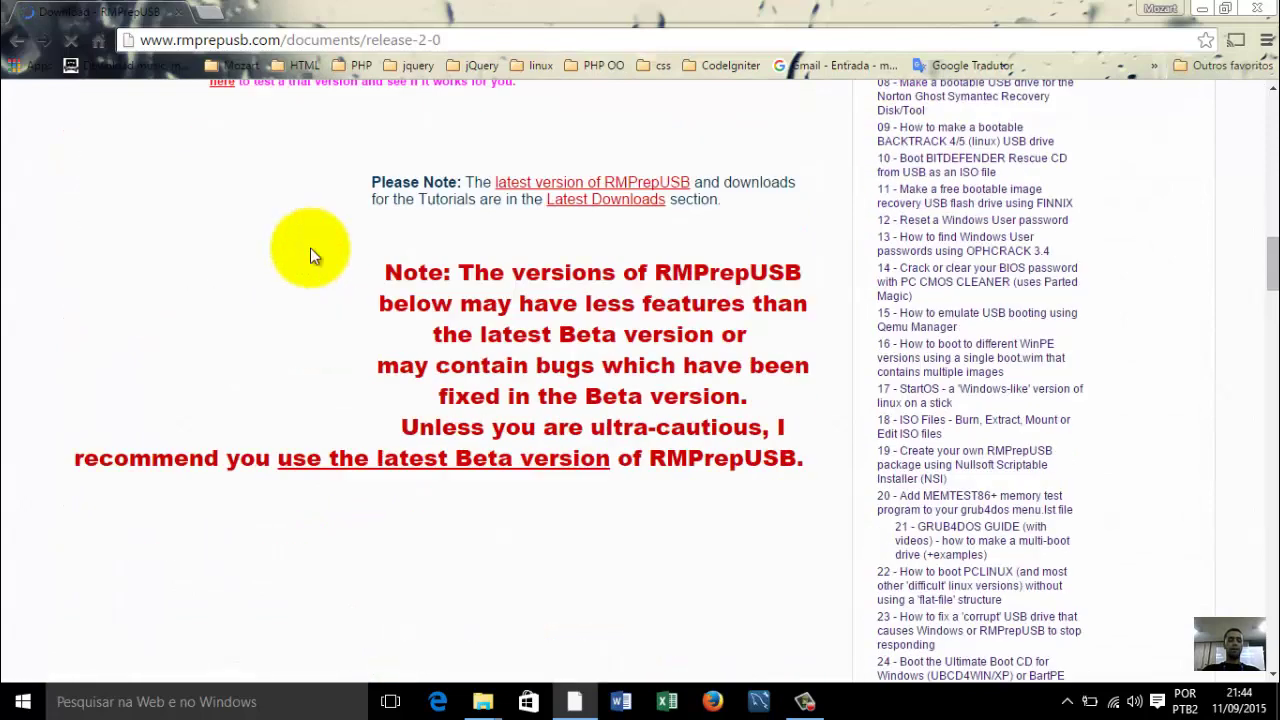
scroll(310, 247, down, 3)
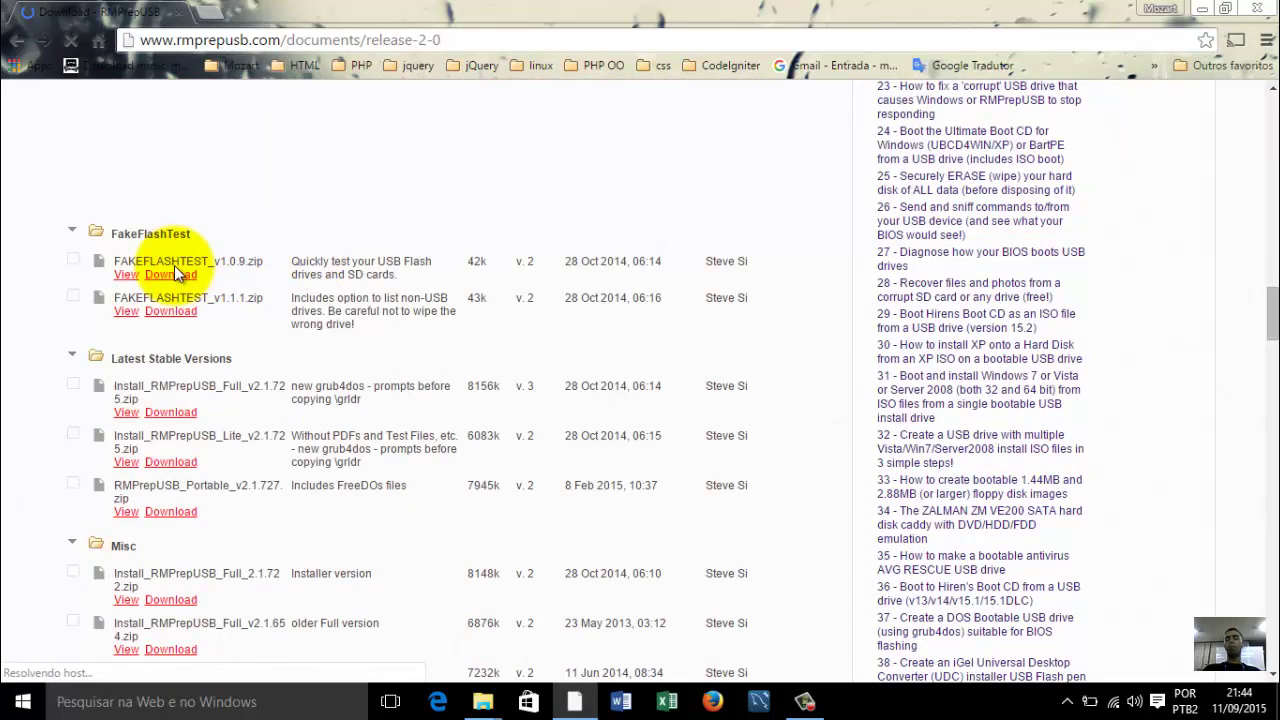
scroll(174, 267, down, 1)
Examine the Full, Lite and Portable packages listed under Latest Stable Versions.
drag(128, 263, 192, 265)
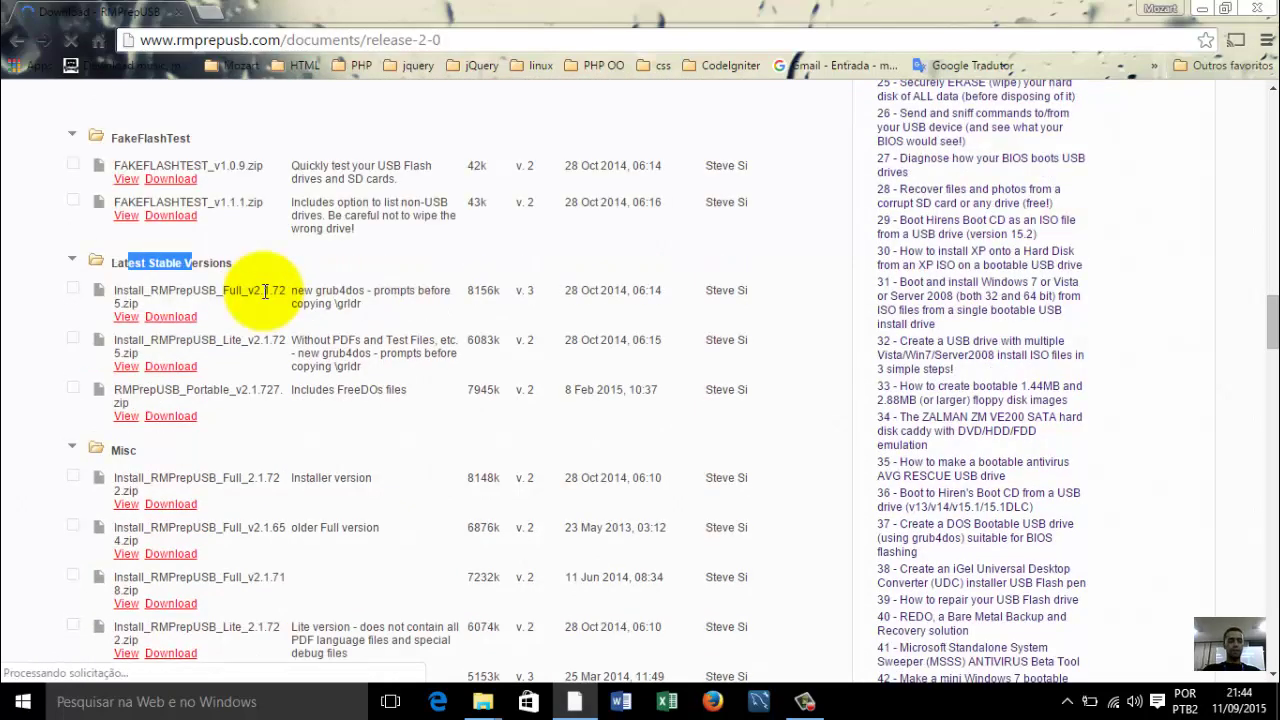
click(251, 290)
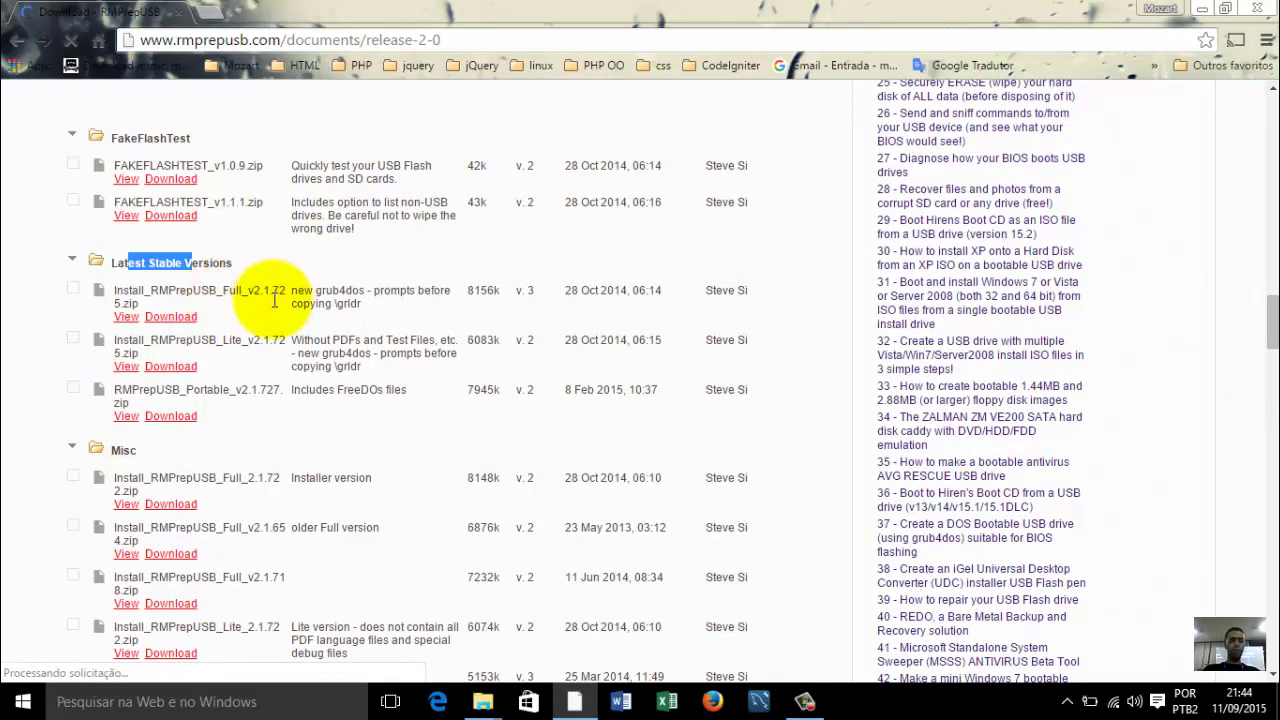
click(220, 340)
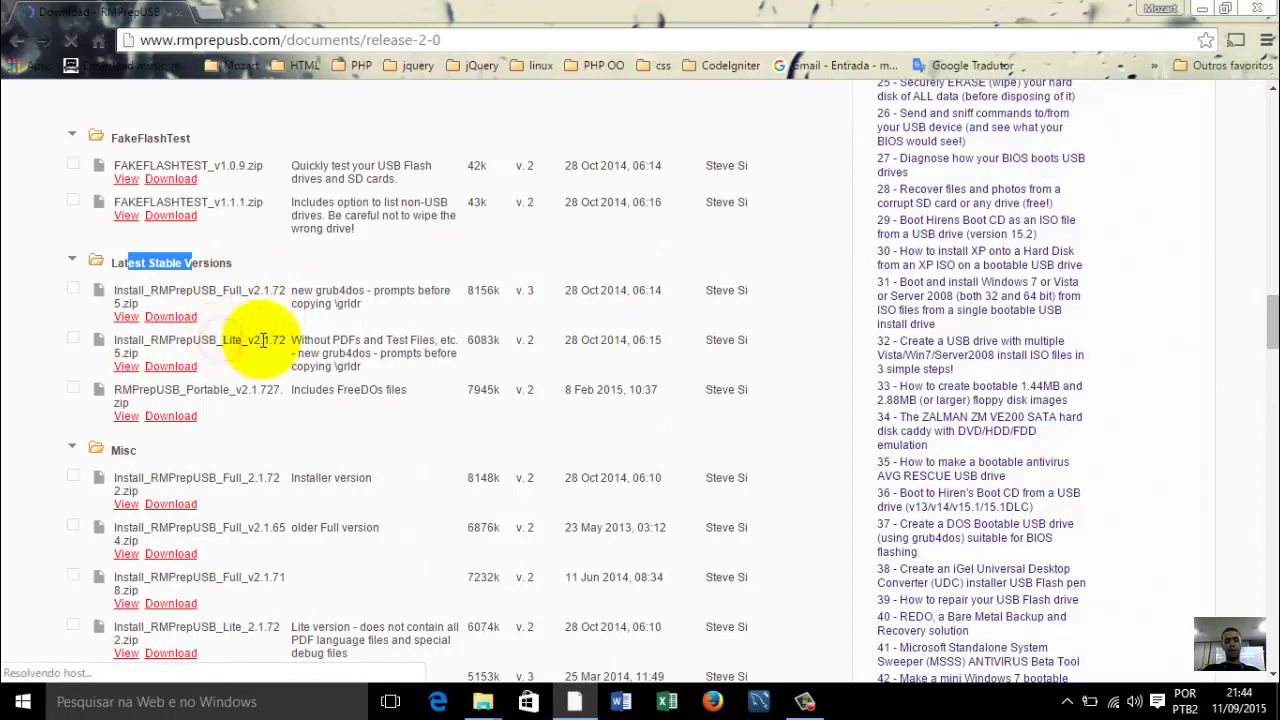
drag(220, 340, 262, 340)
click(228, 390)
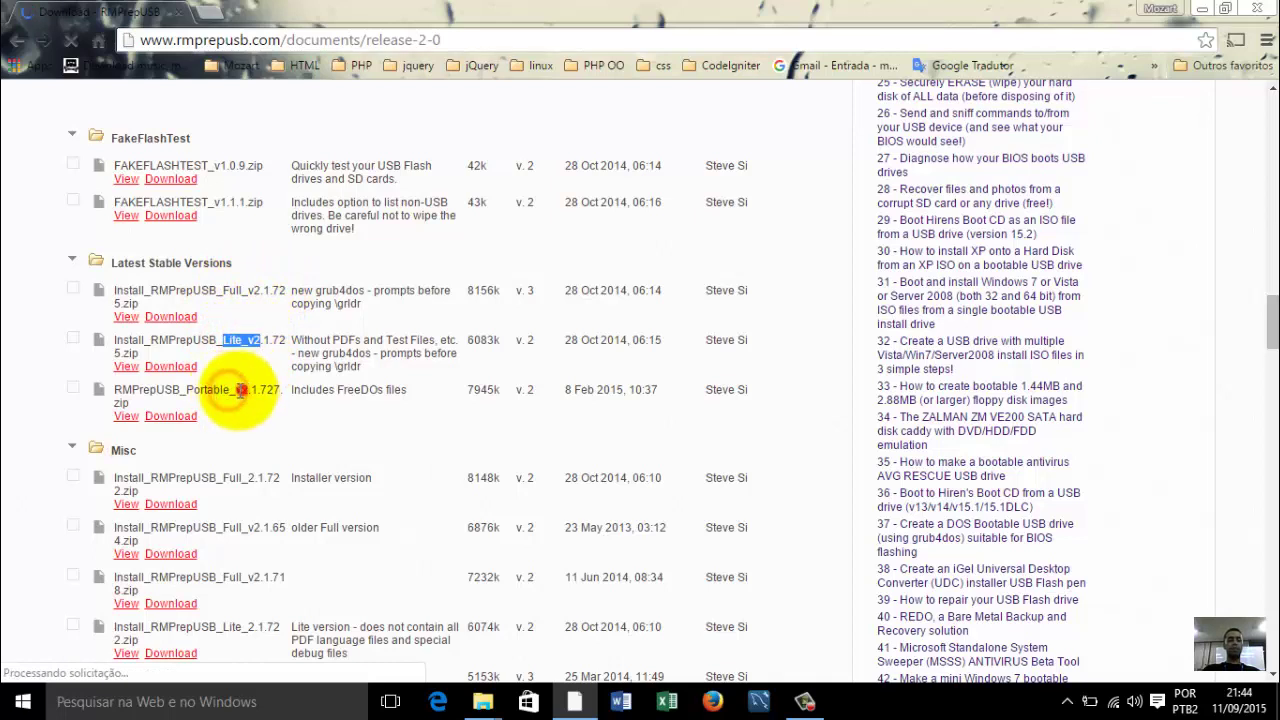
click(148, 390)
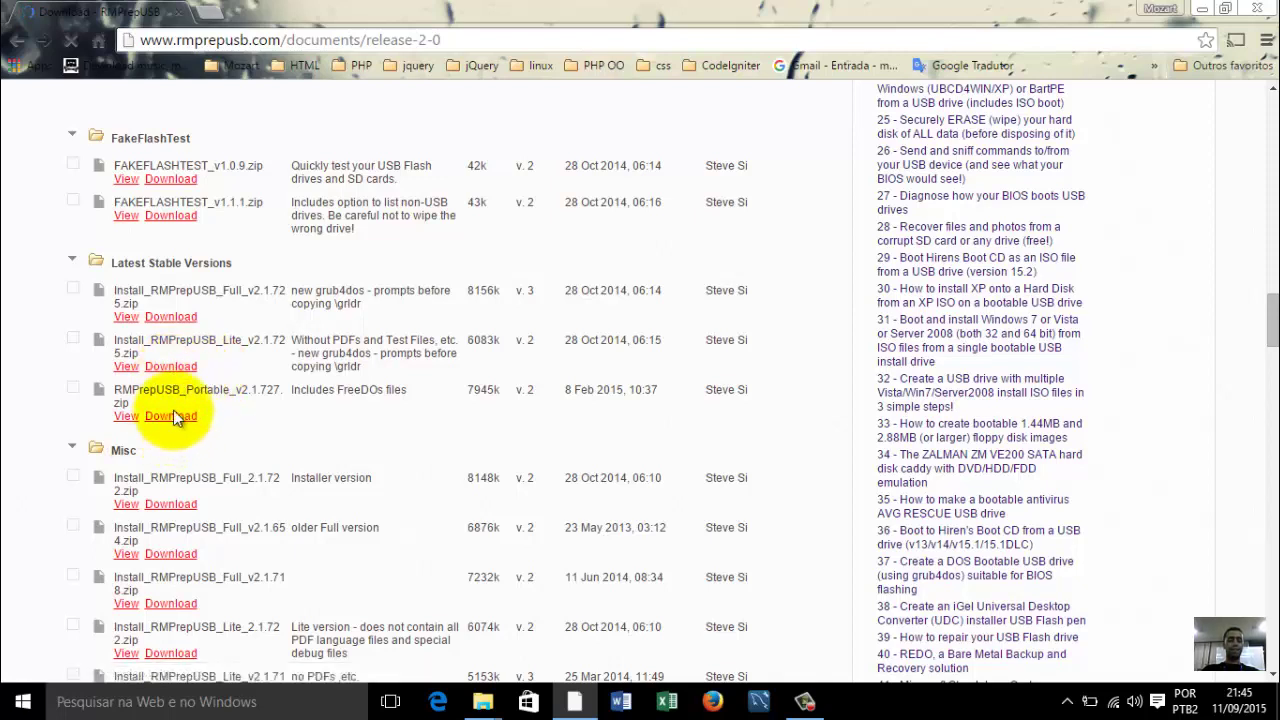
Start downloading the RMPrepUSB Portable v2.1.727 zip package and cancel the download.
click(174, 422)
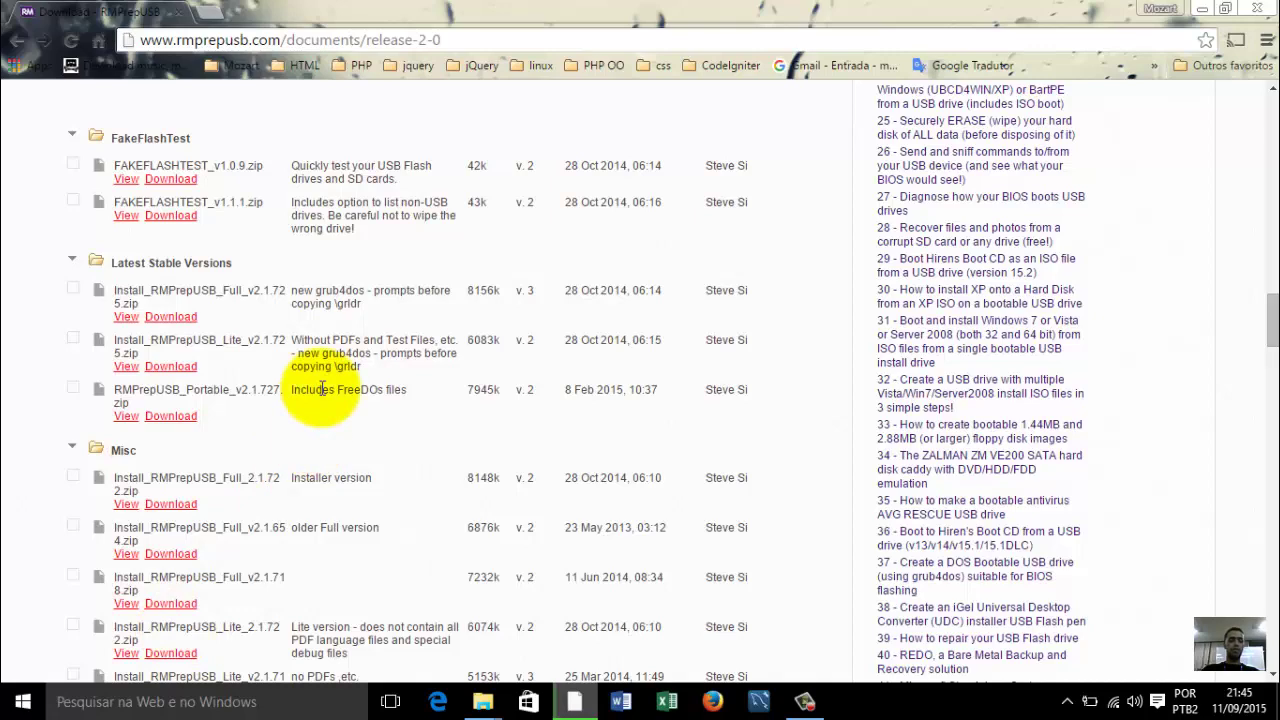
scroll(318, 394, up, 4)
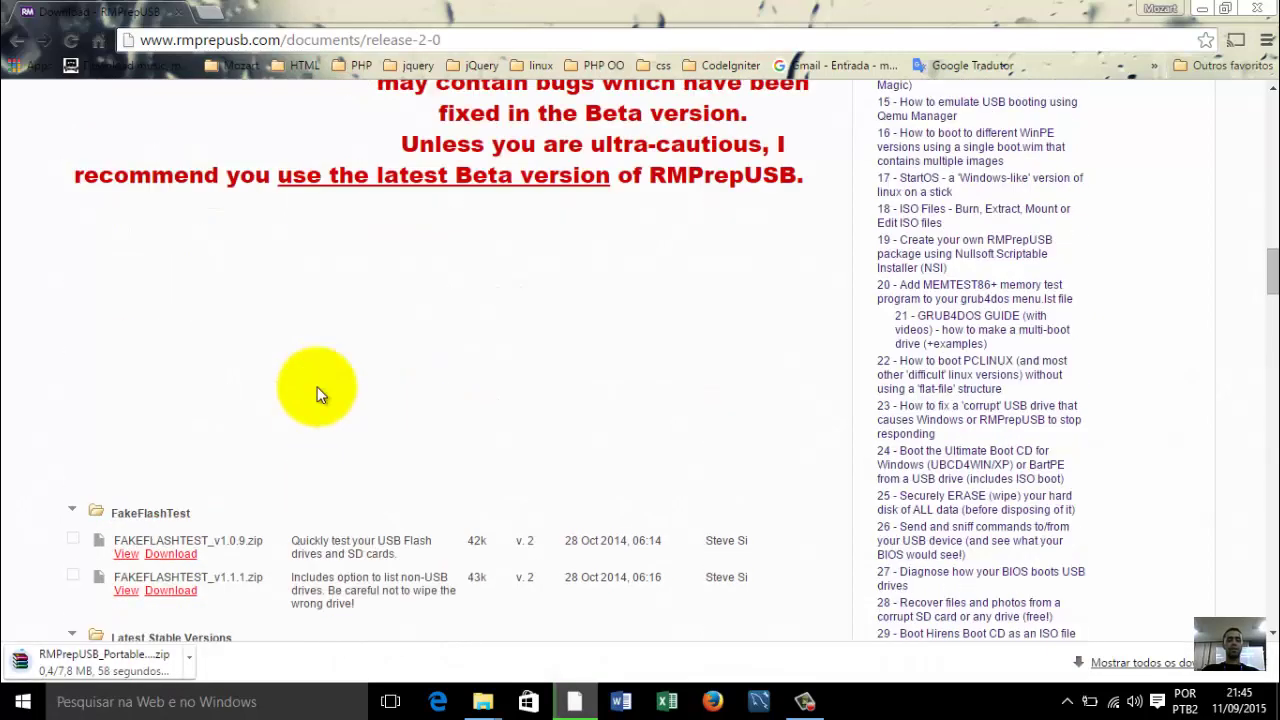
click(189, 658)
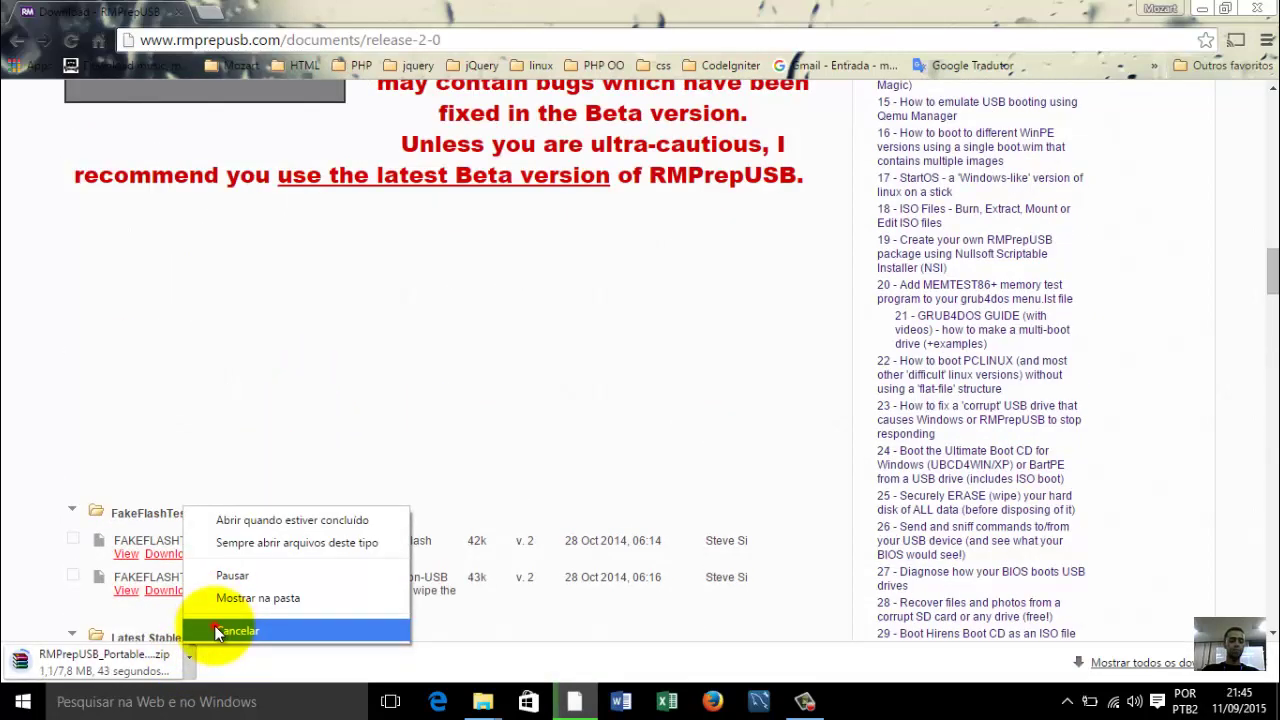
click(214, 626)
Search Google for easy2boot and open the official Easy2Boot website.
scroll(295, 292, up, 10)
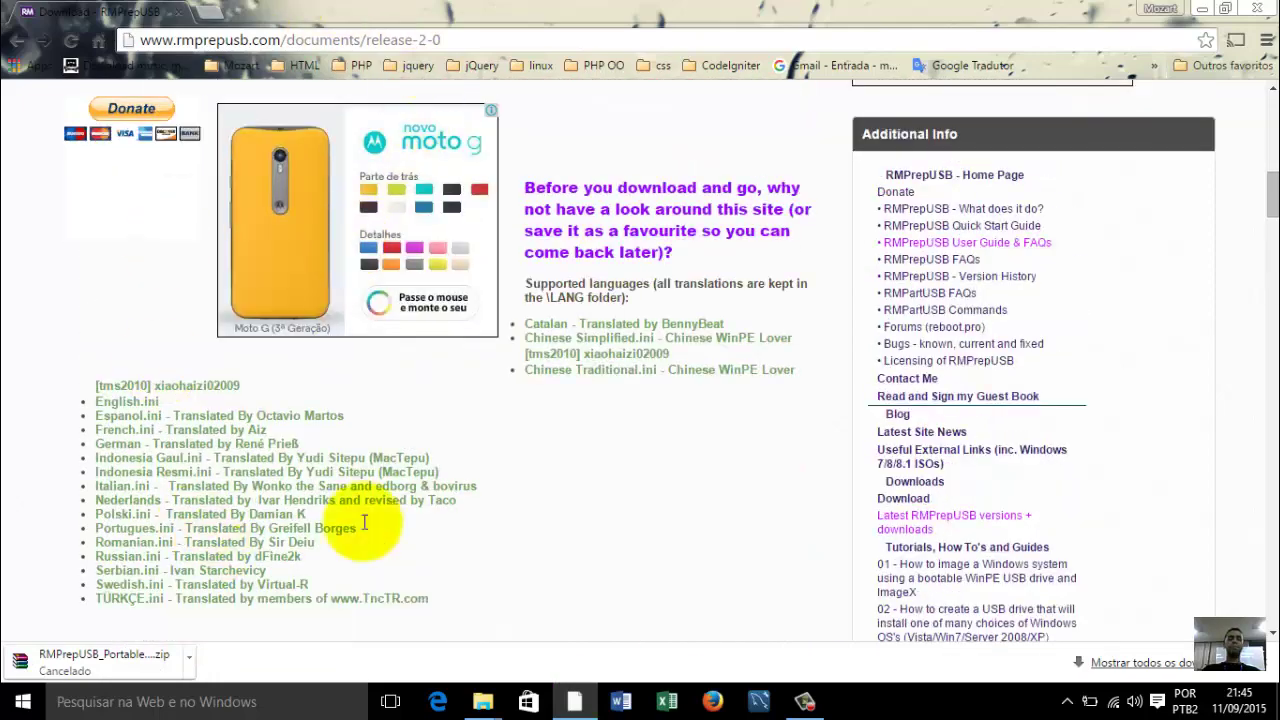
scroll(300, 380, up, 2)
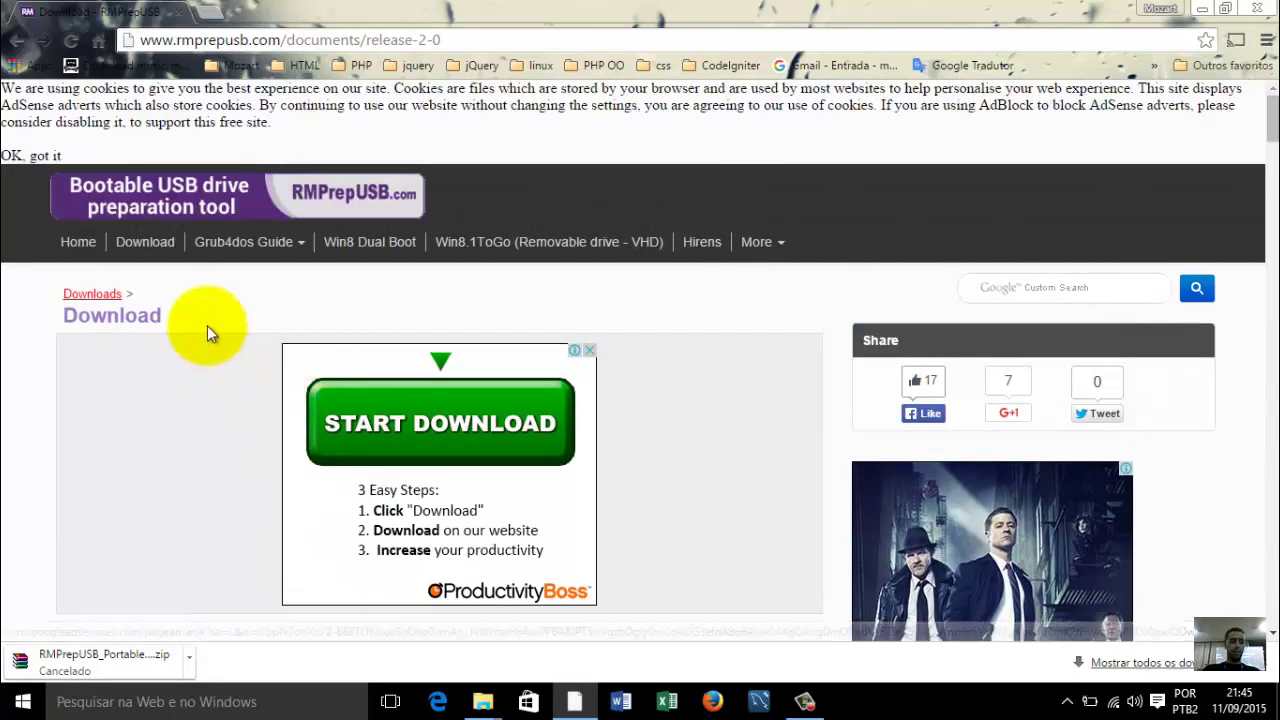
scroll(140, 450, down, 2)
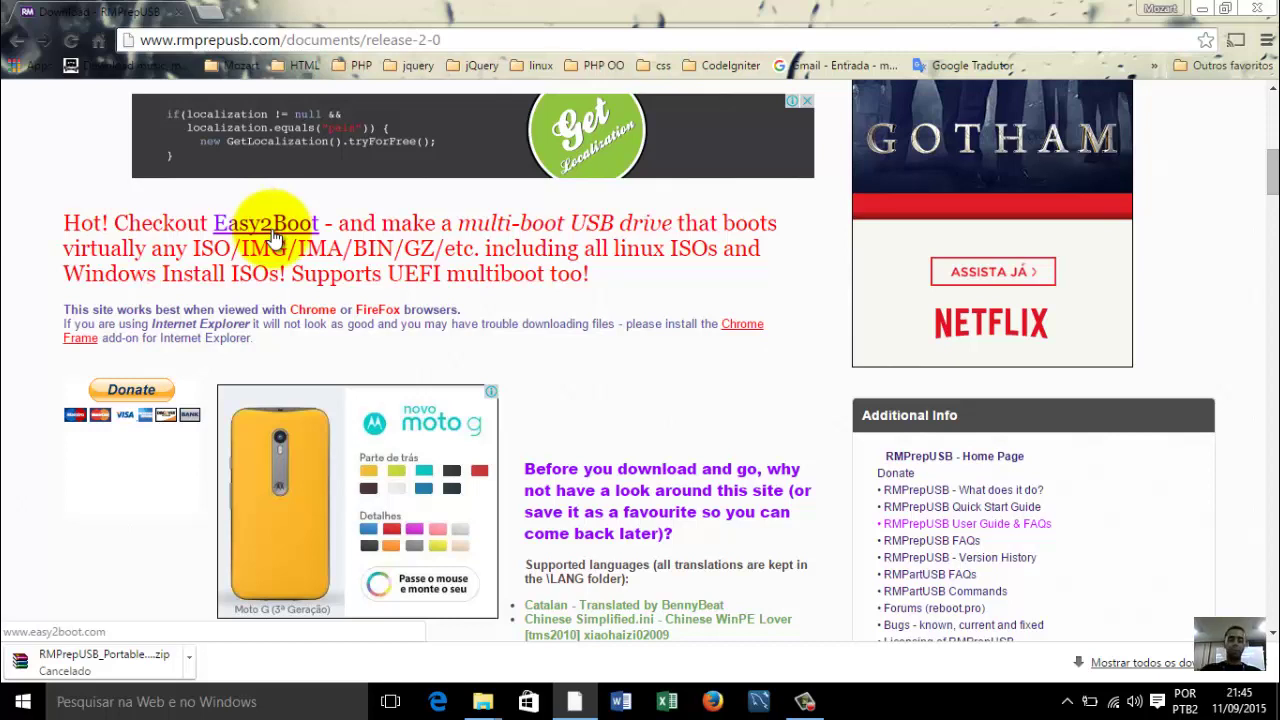
scroll(271, 229, up, 3)
scroll(271, 229, down, 3)
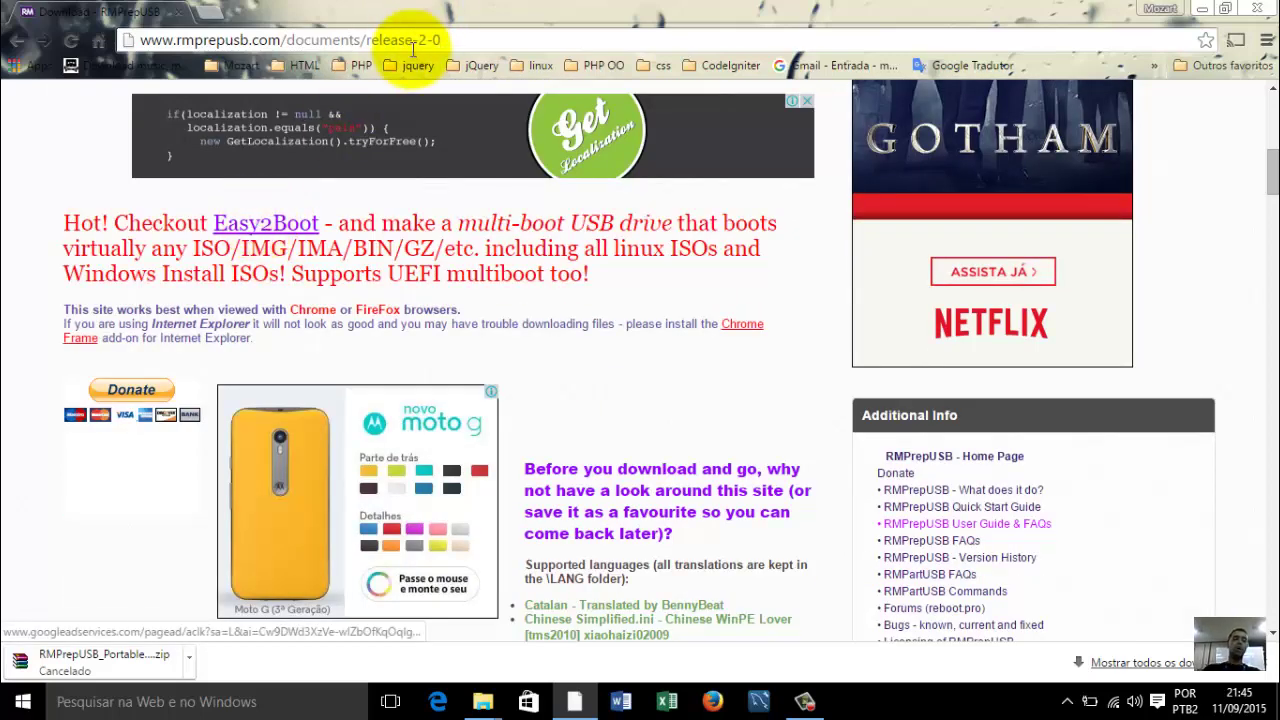
click(453, 38)
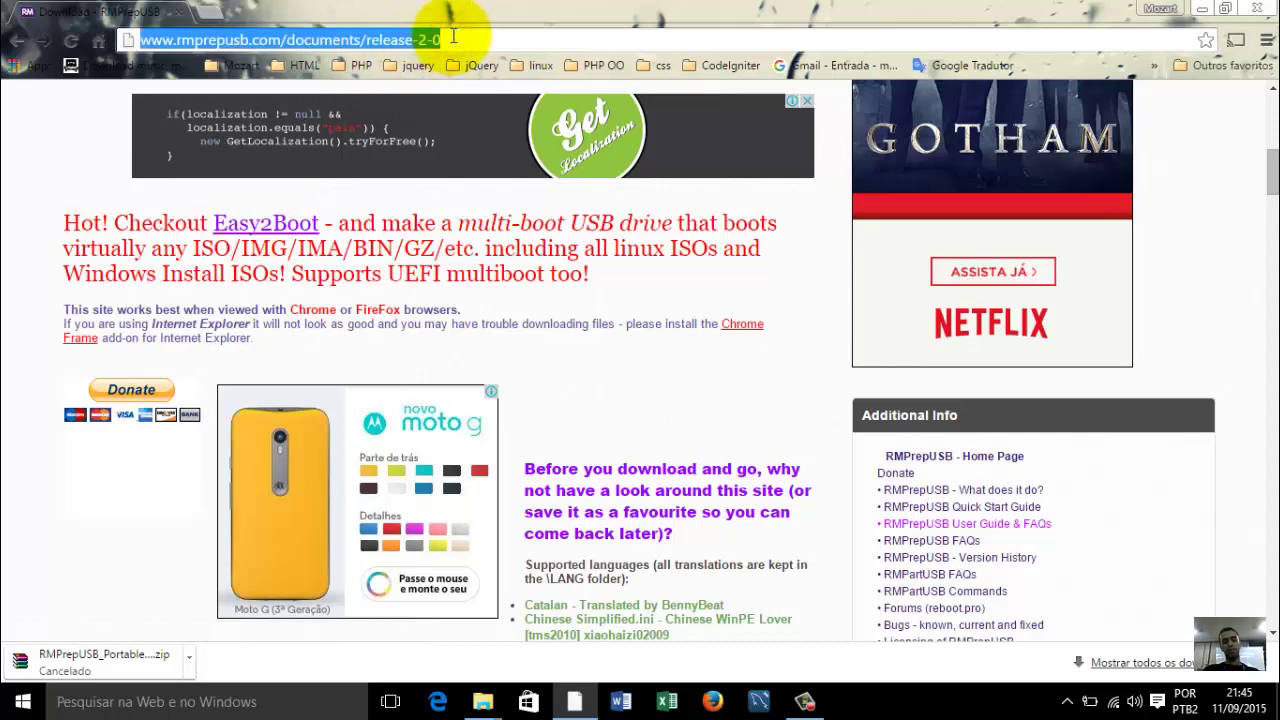
text(ea)
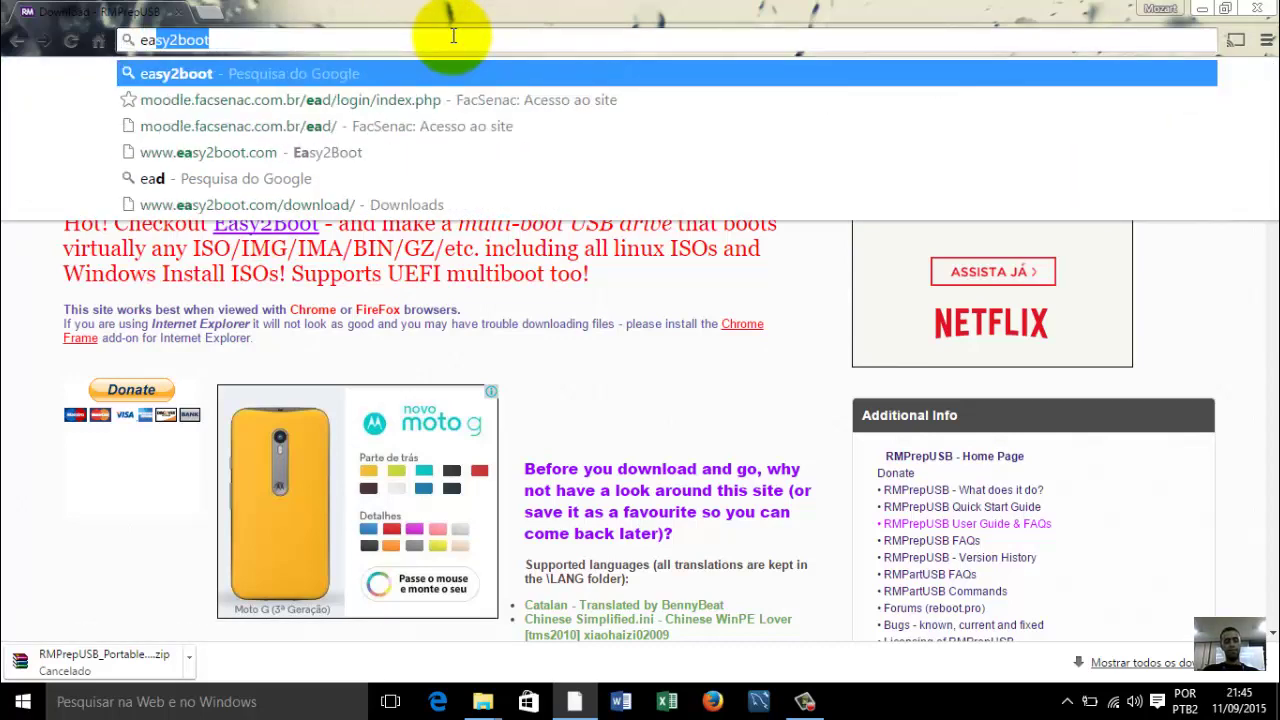
key(Return)
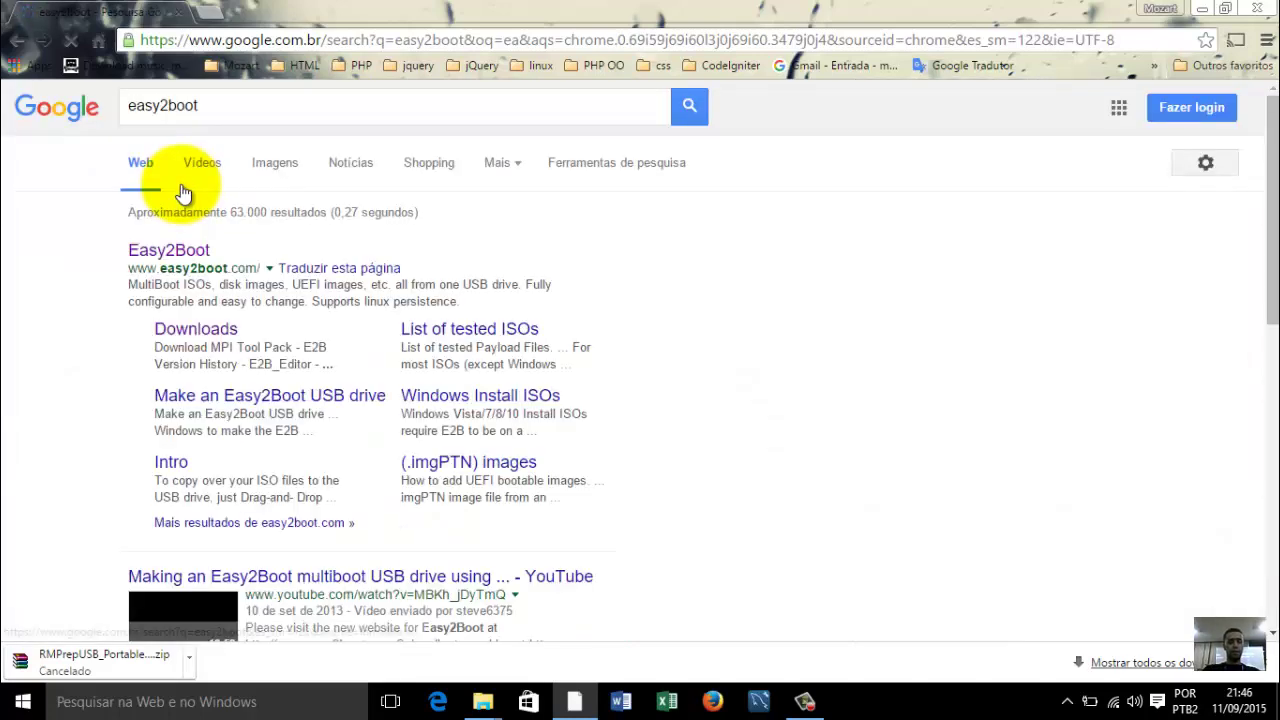
click(170, 252)
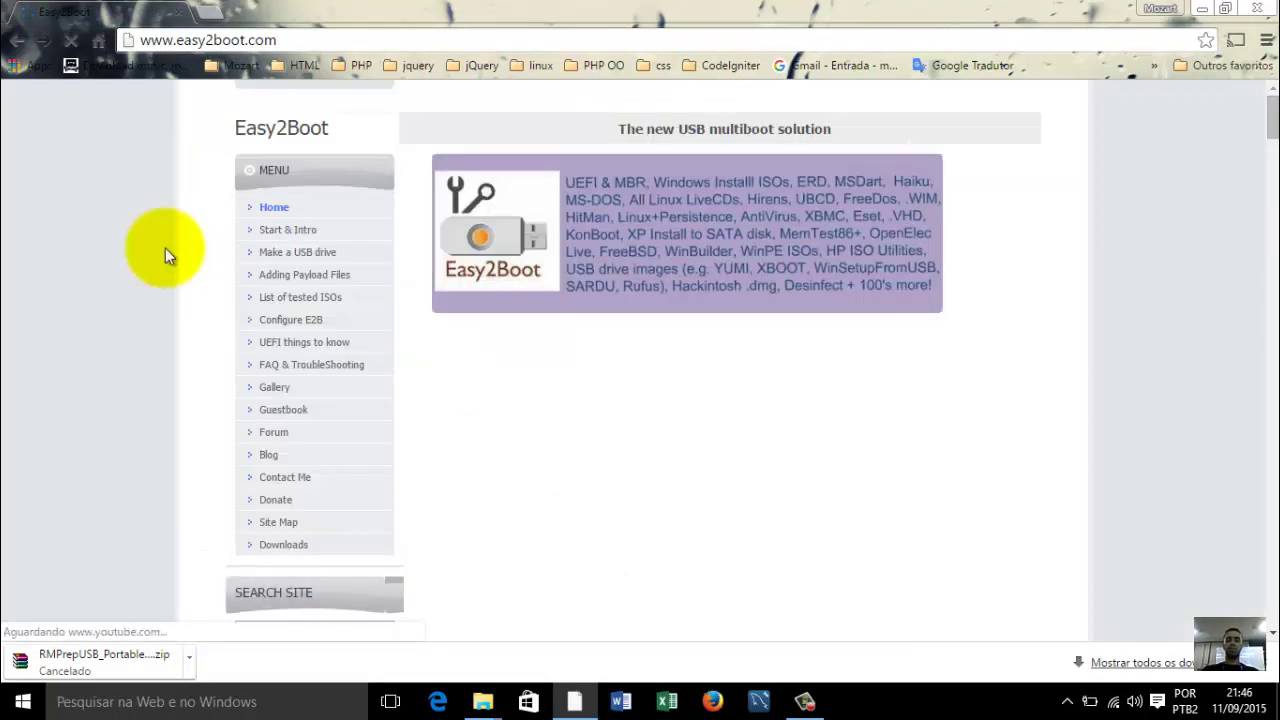
Look through the Easy2Boot home page for its latest releases, features and site menu.
scroll(545, 318, down, 5)
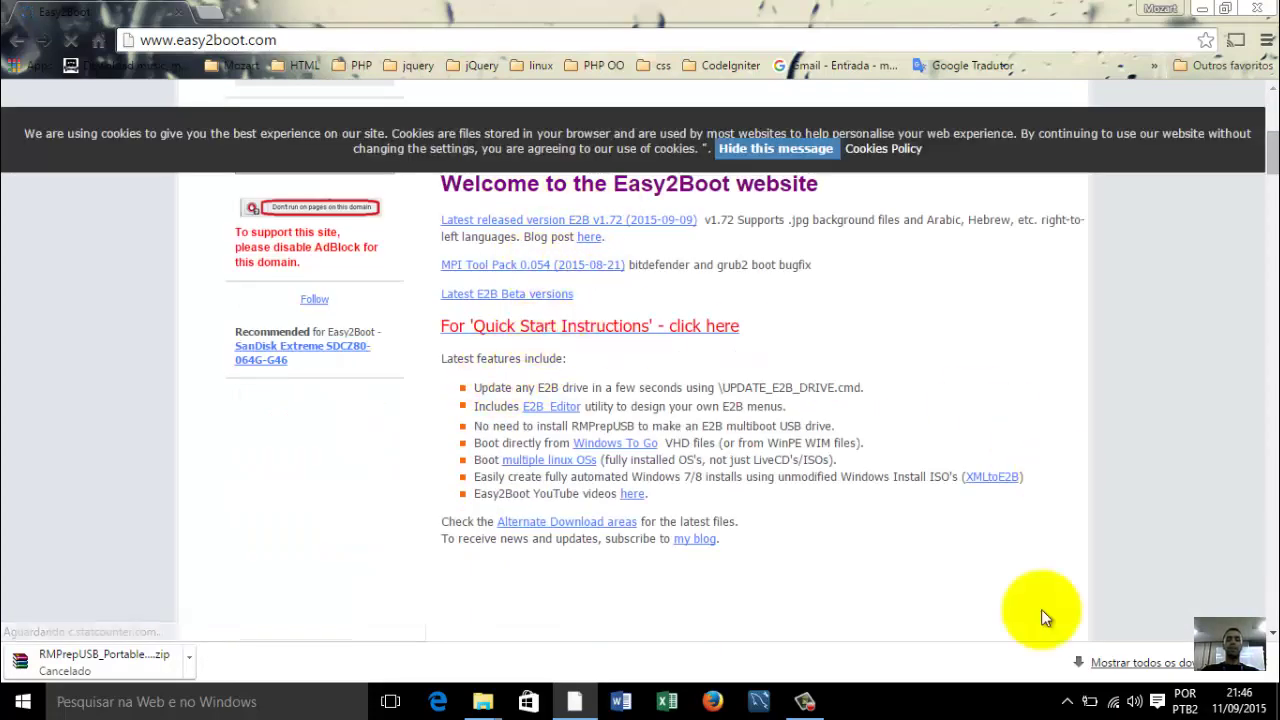
scroll(790, 415, down, 4)
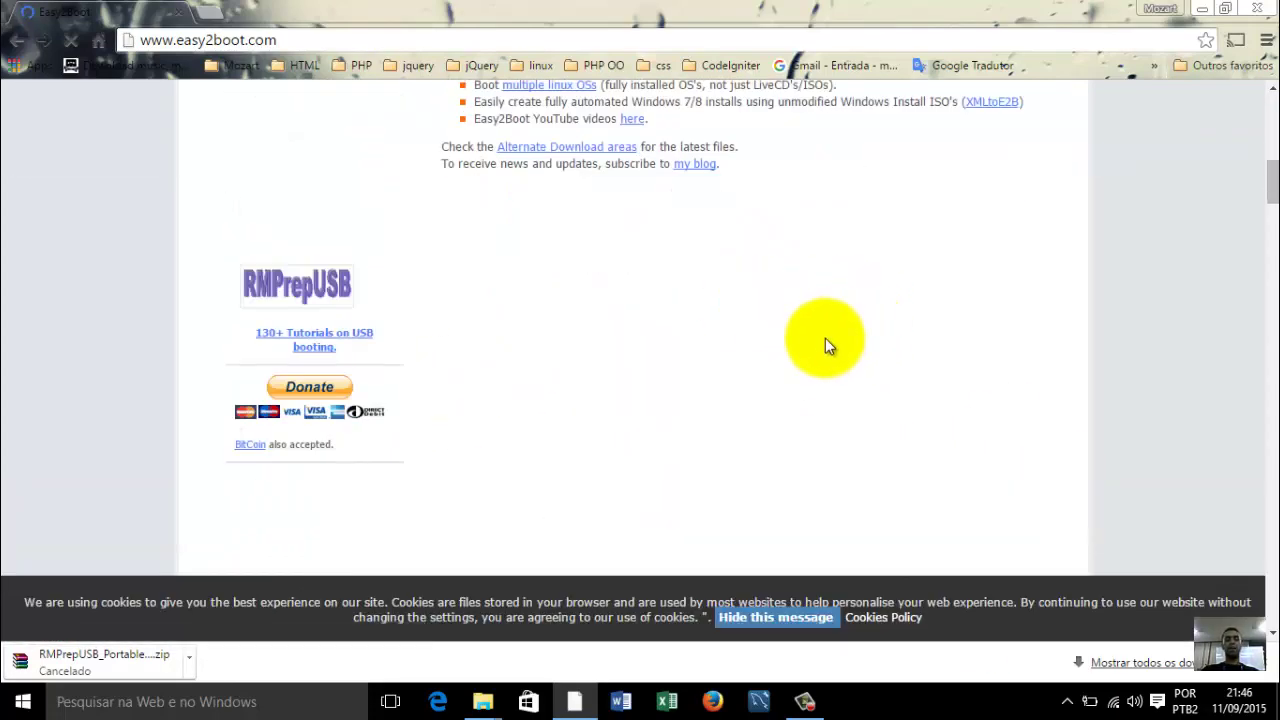
scroll(825, 345, up, 5)
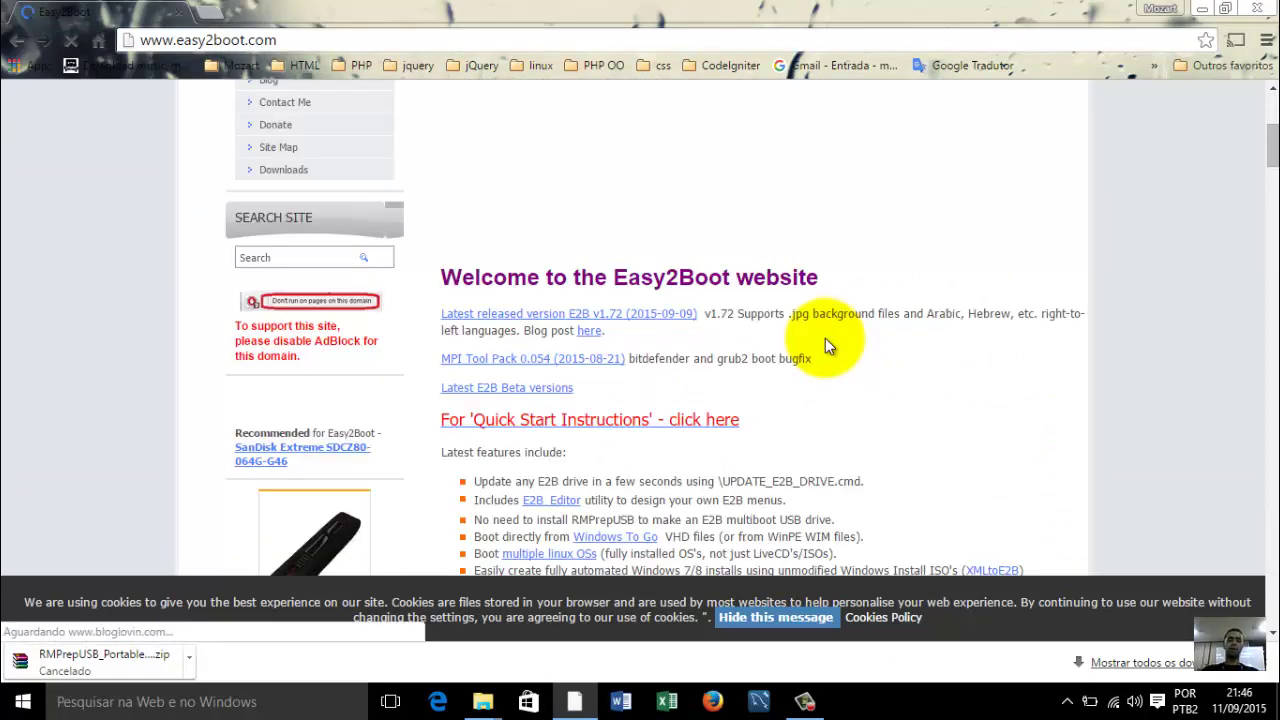
scroll(660, 270, down, 4)
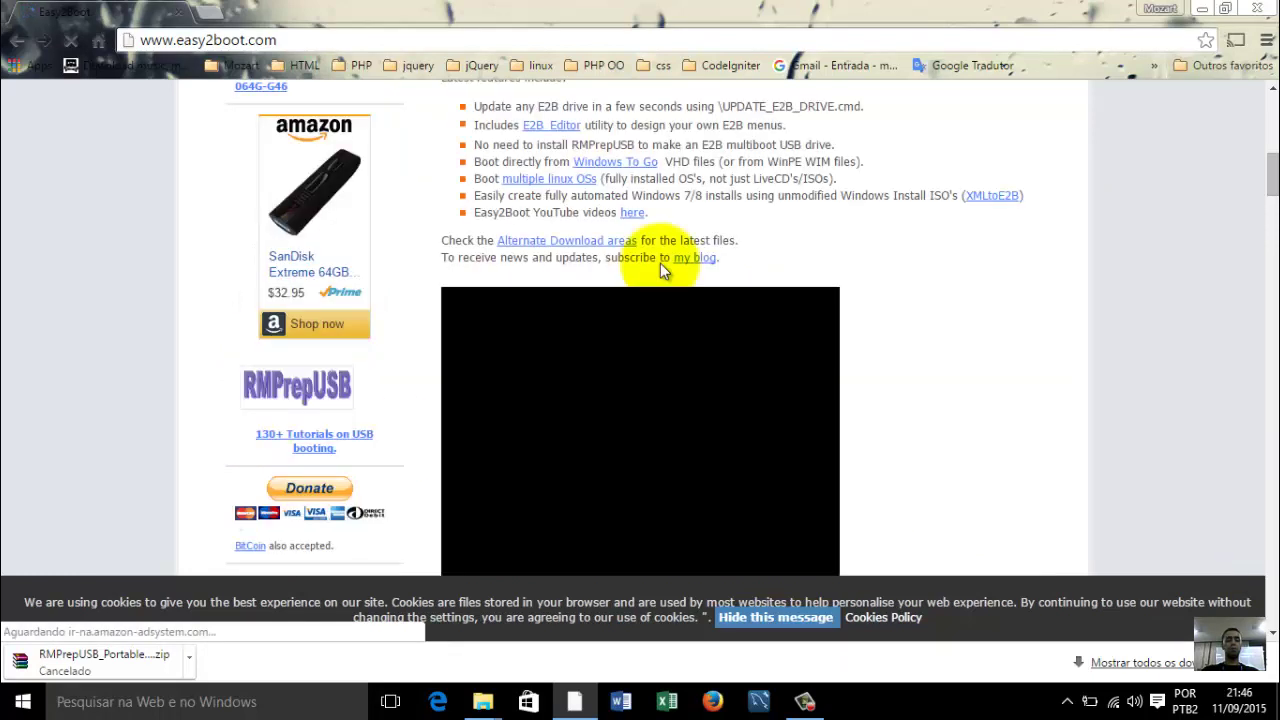
scroll(660, 263, down, 3)
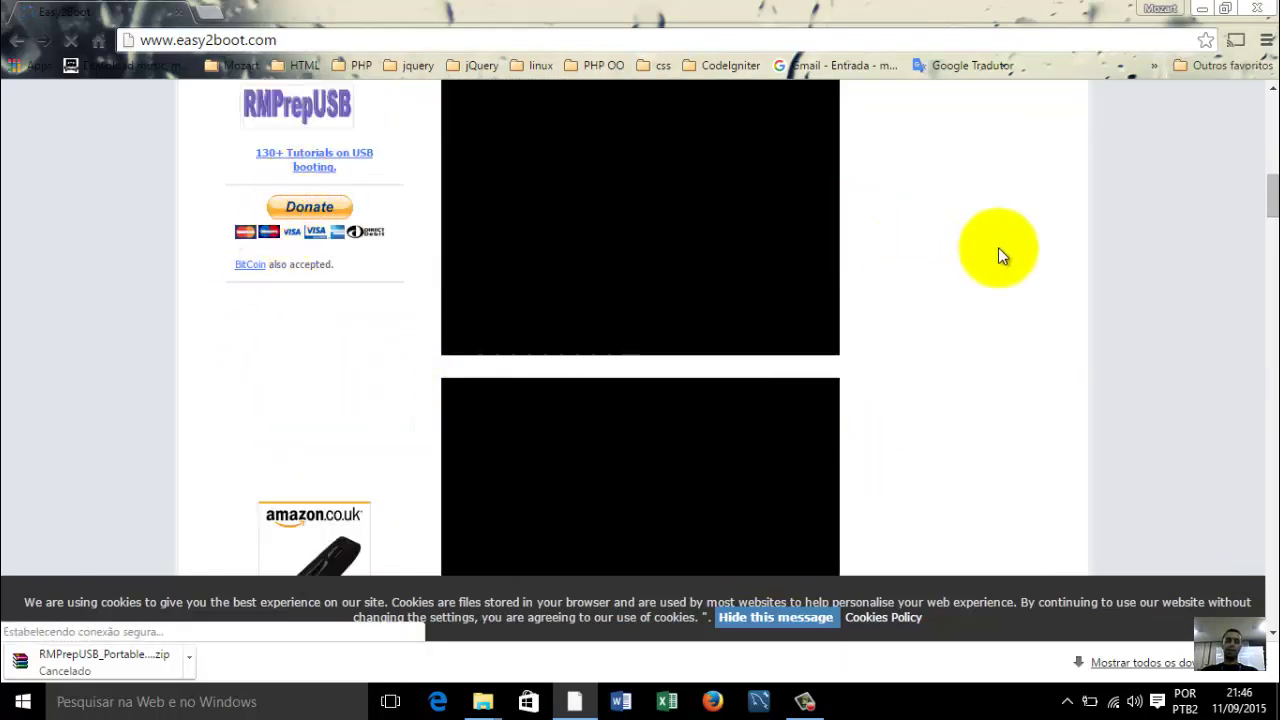
scroll(1000, 250, up, 5)
scroll(999, 249, up, 4)
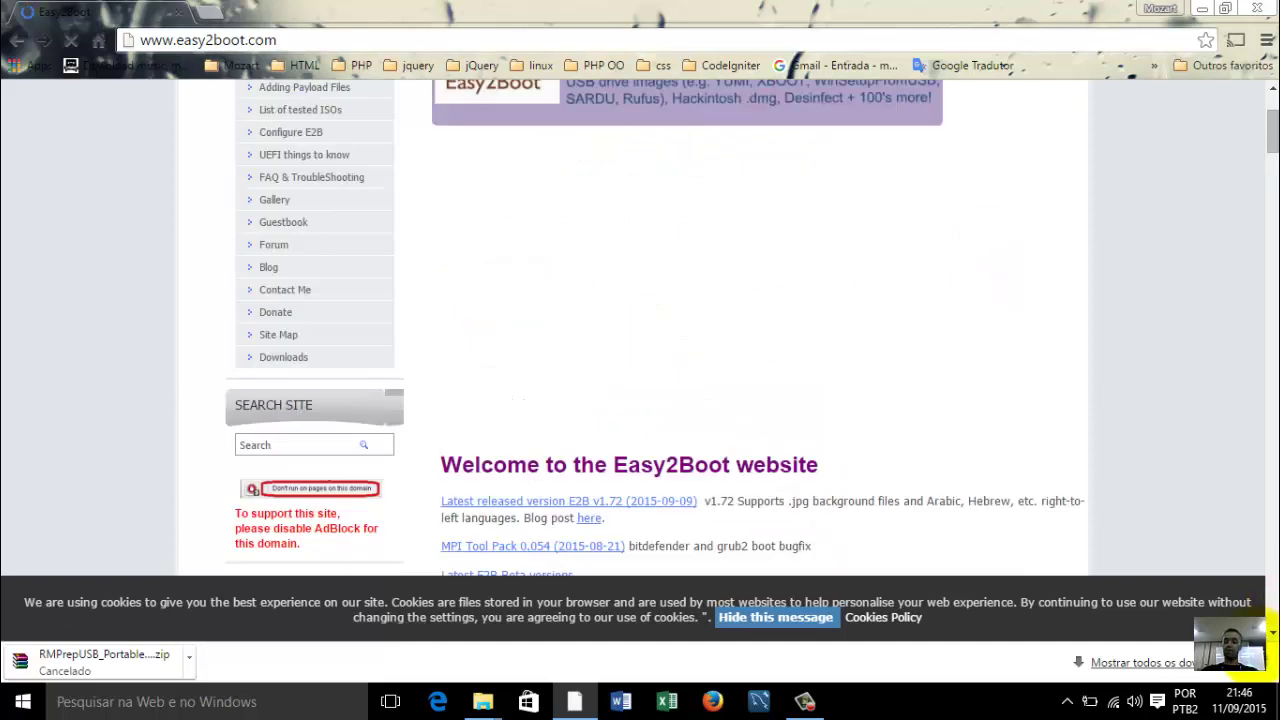
Dismiss the download bar and open the Downloads page of the Easy2Boot website.
click(1266, 664)
scroll(340, 300, up, 2)
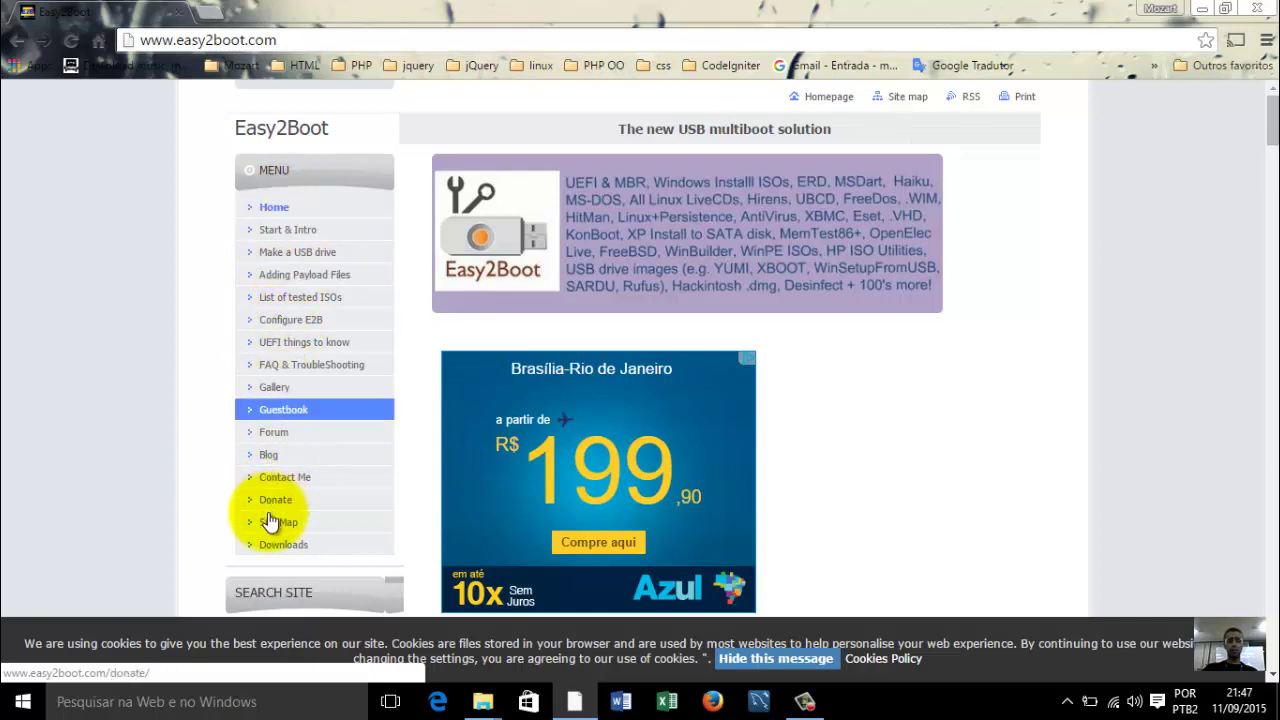
click(272, 548)
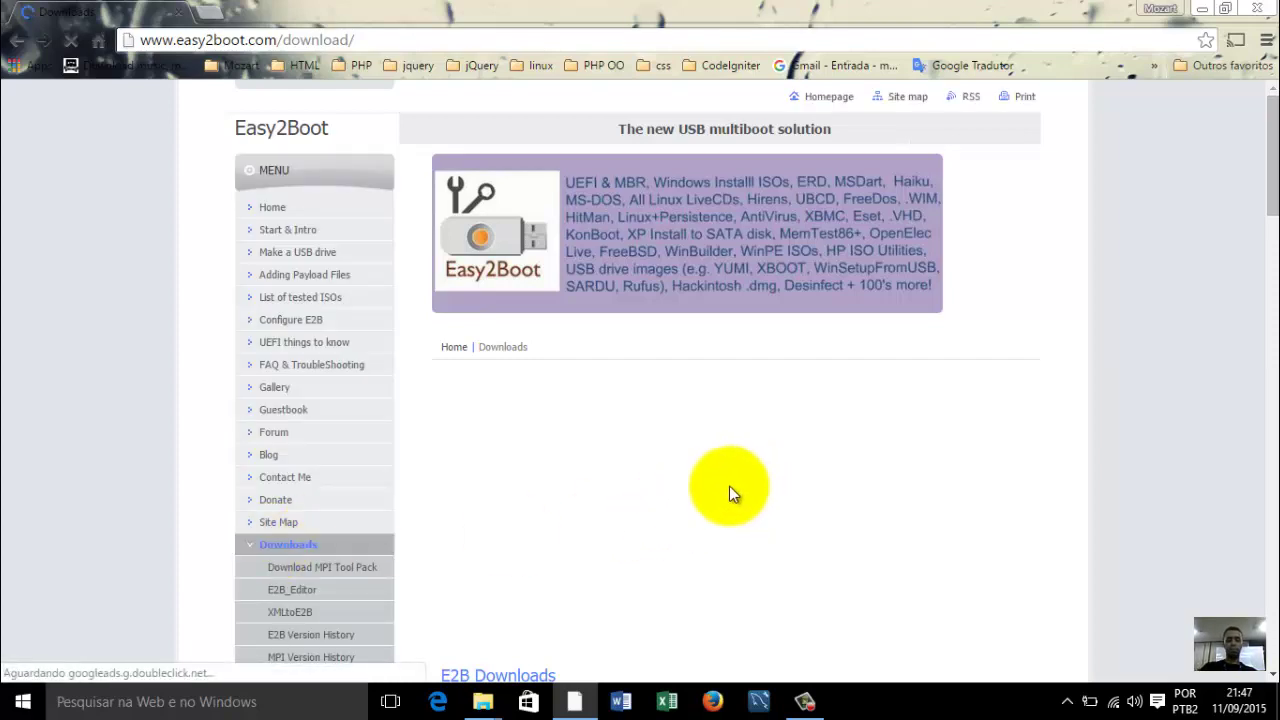
scroll(1034, 434, down, 3)
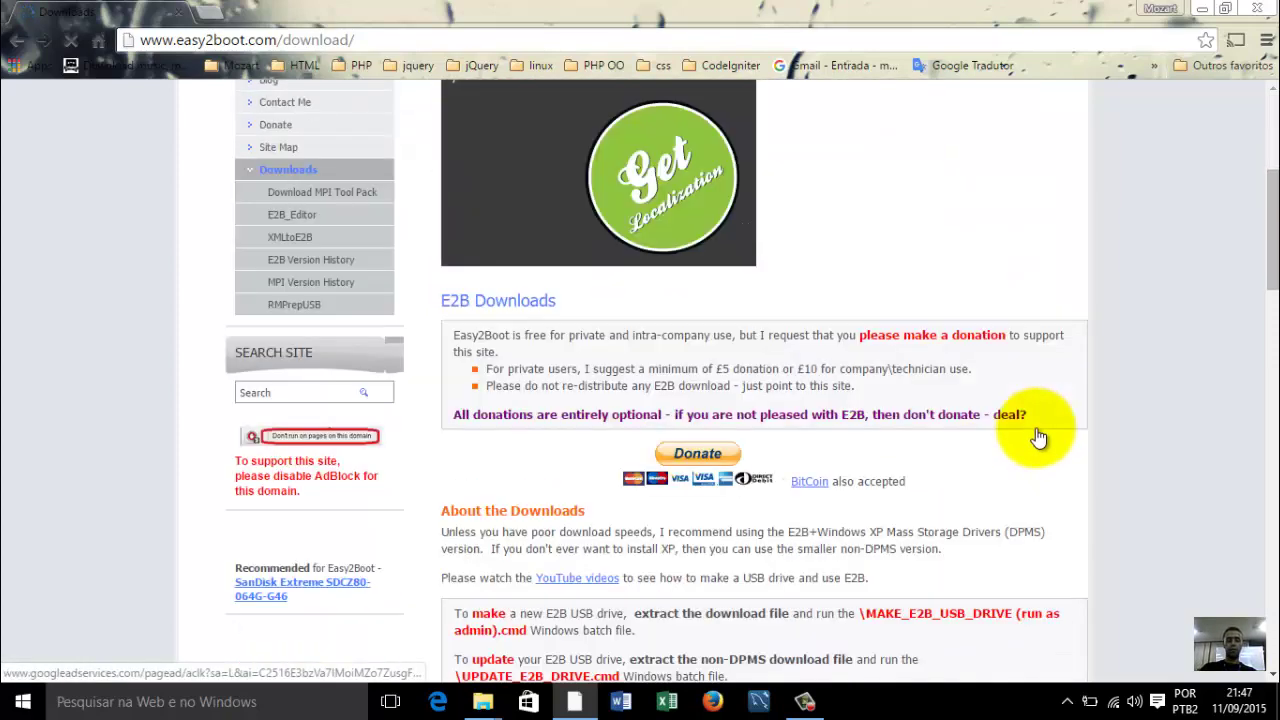
click(302, 192)
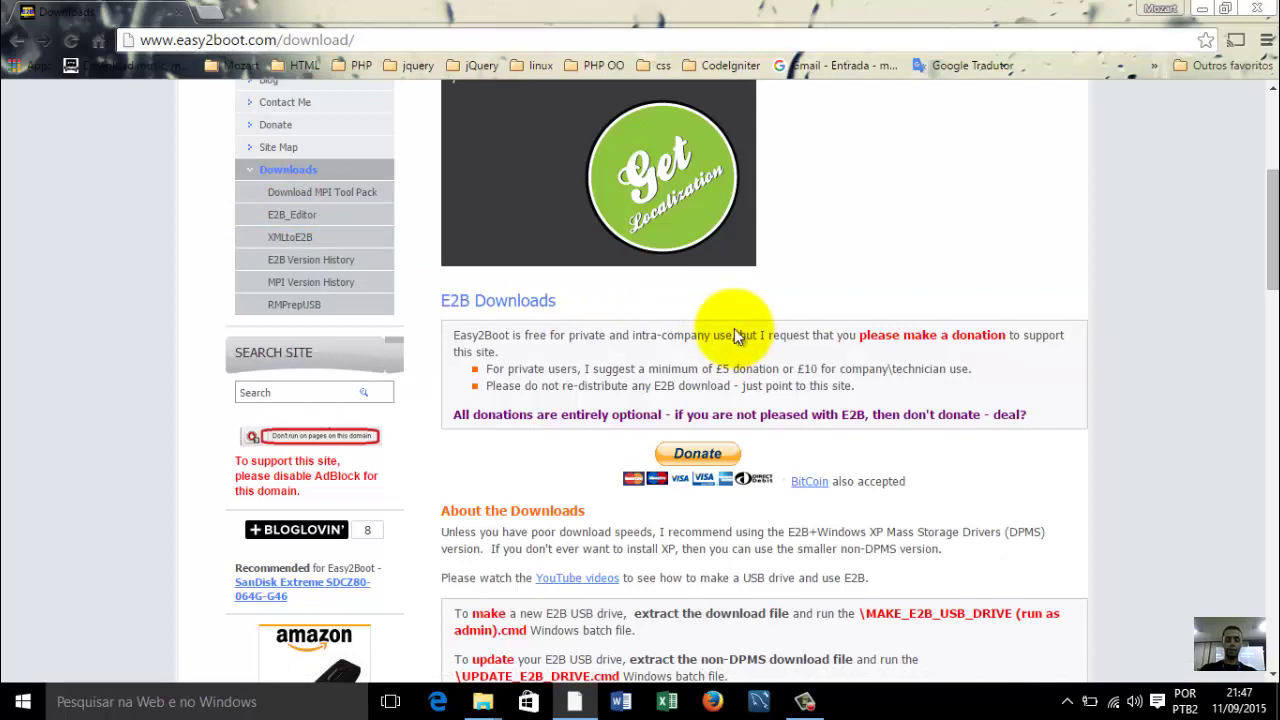
Compare the E2B+DPMS and E2B v1.72 packages in the Easy2Boot DOWNLOADS list and check the Alternate Download Areas.
scroll(723, 320, down, 3)
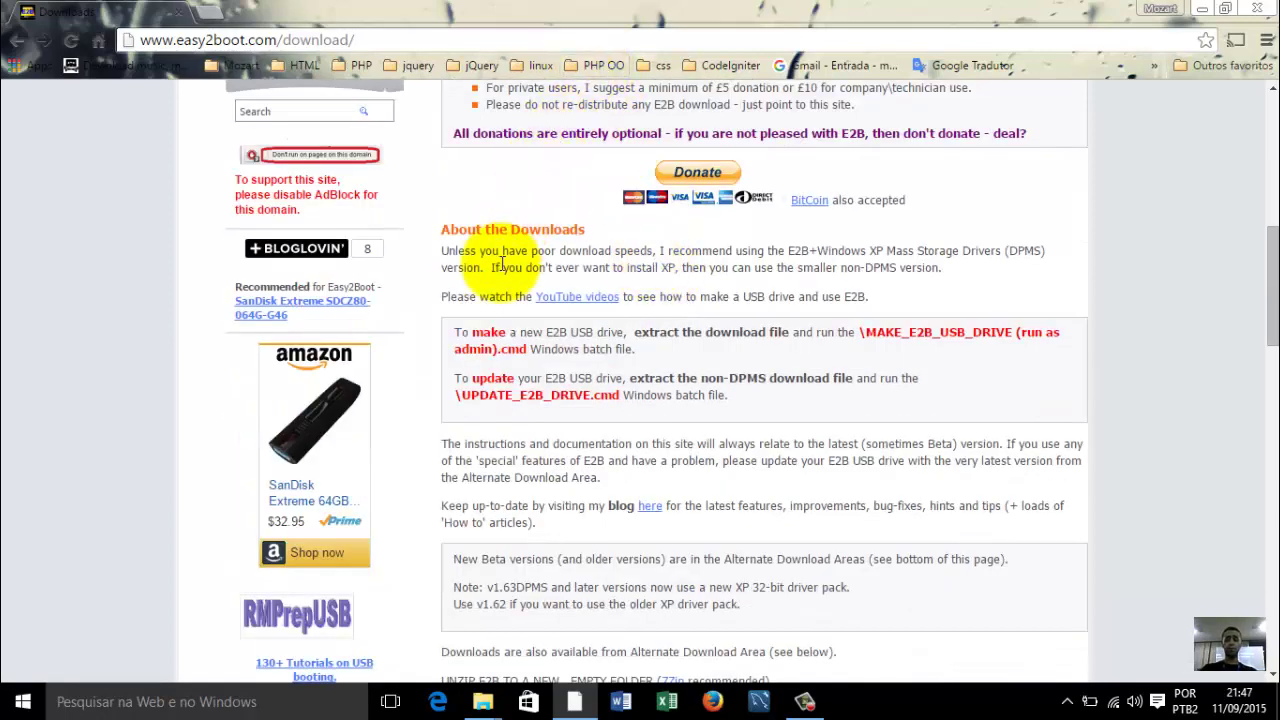
scroll(750, 370, down, 3)
scroll(720, 295, down, 3)
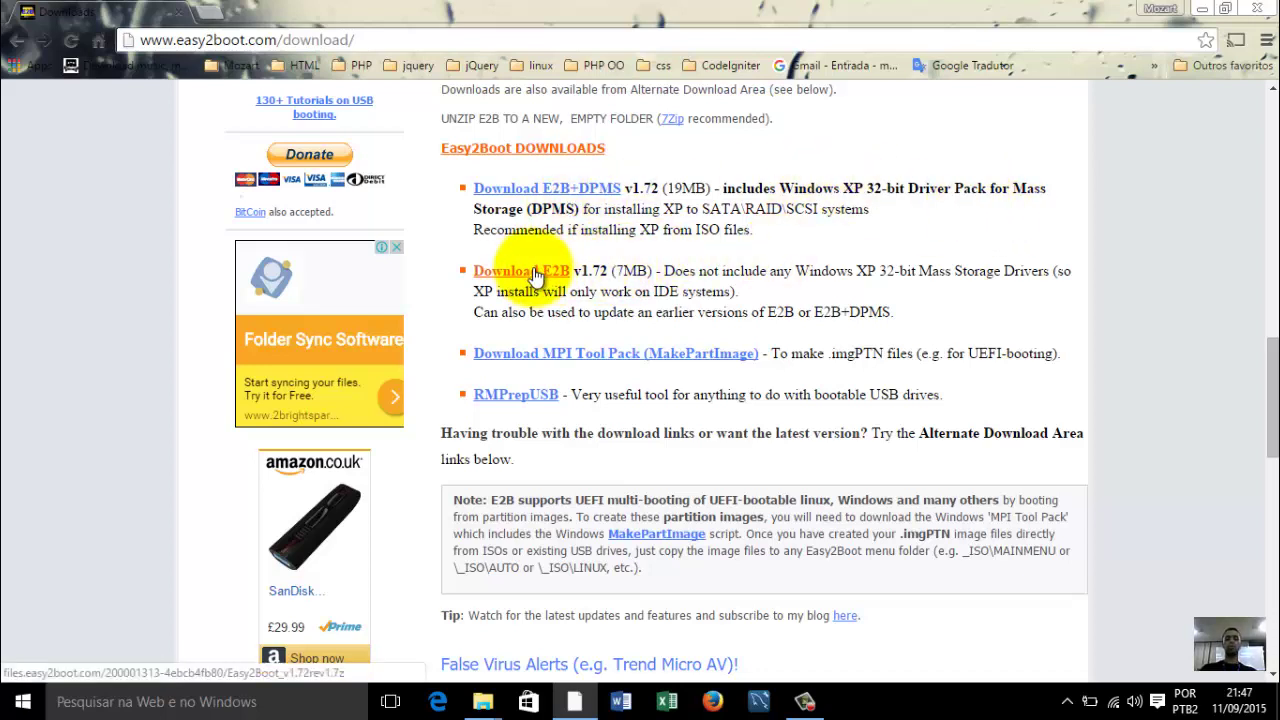
double_click(630, 270)
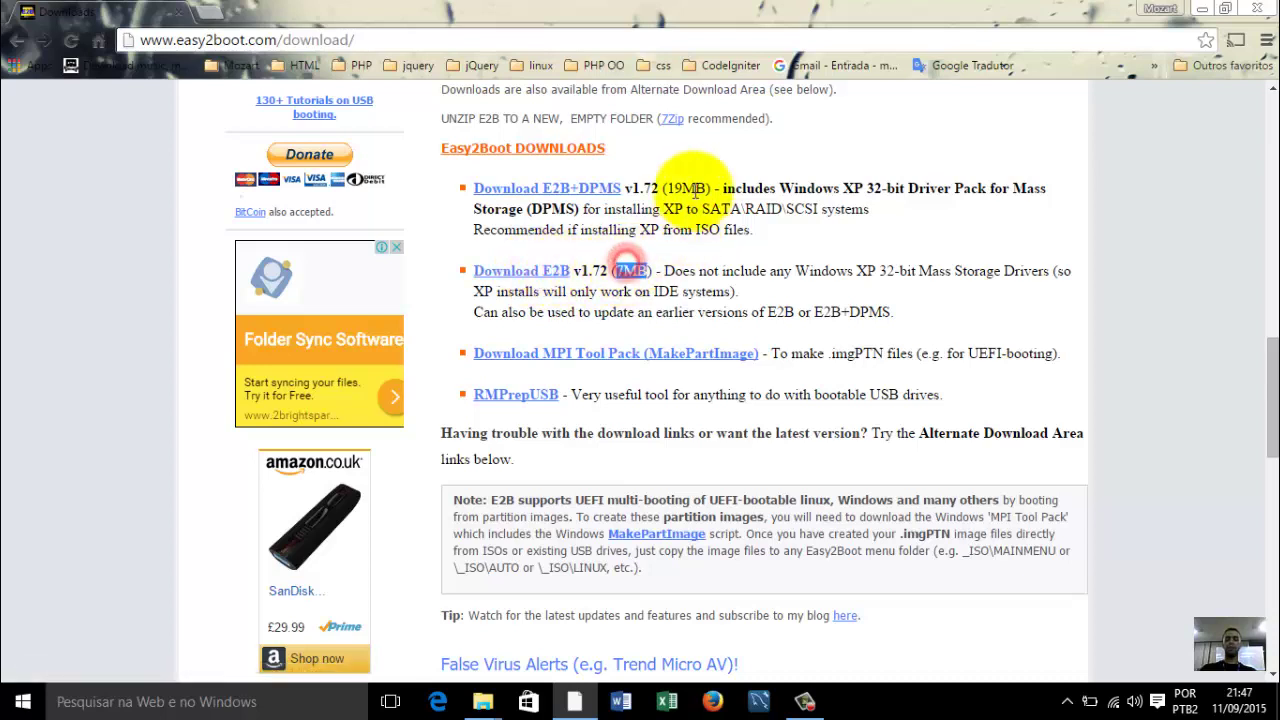
double_click(688, 188)
double_click(628, 270)
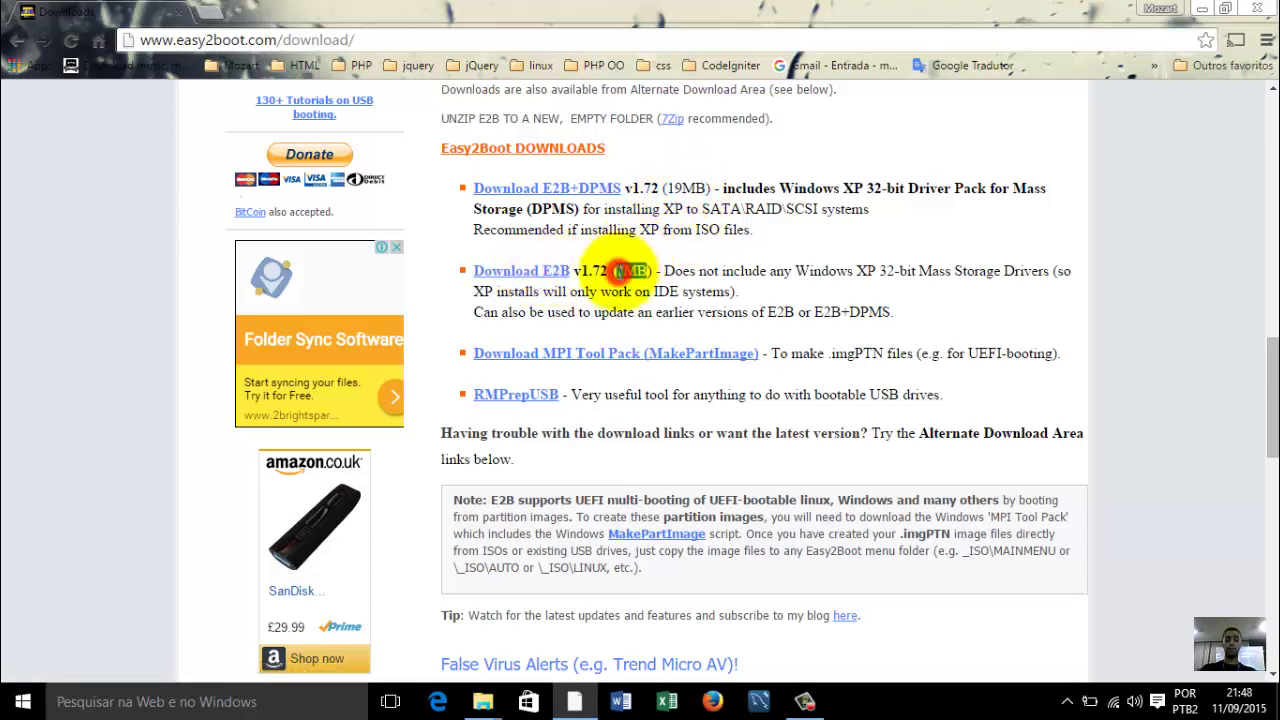
click(650, 264)
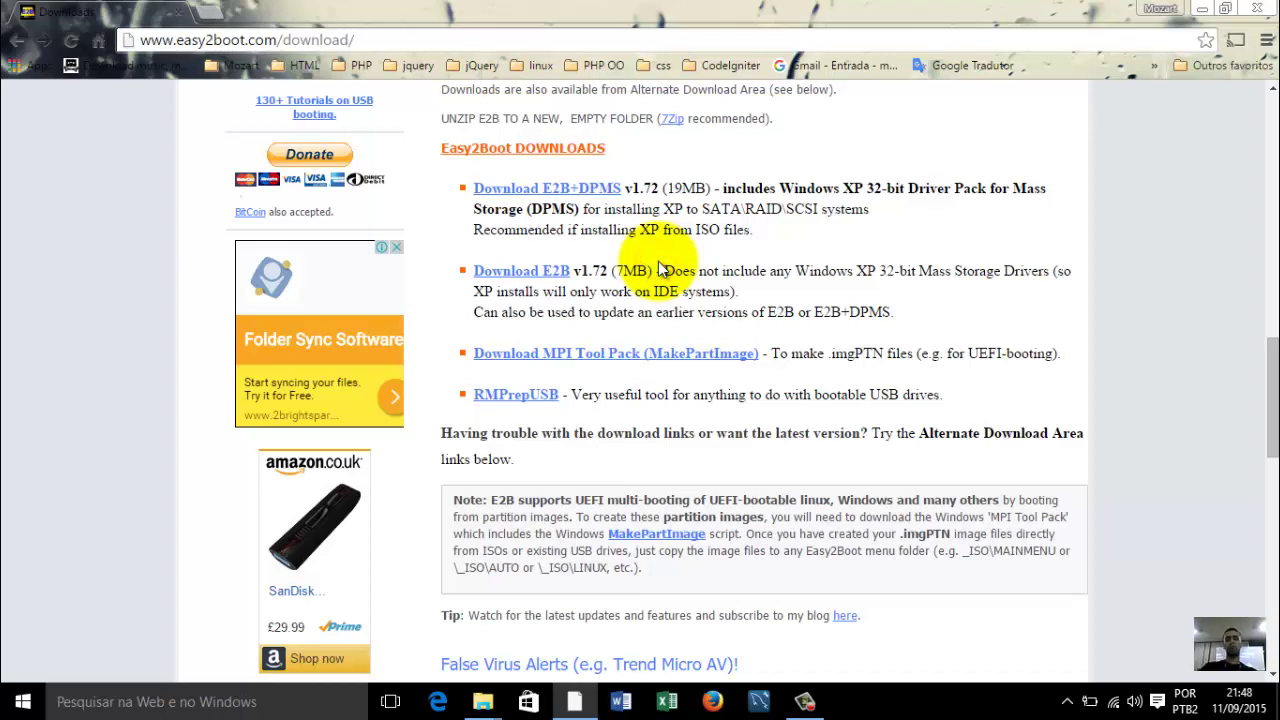
drag(745, 188, 777, 188)
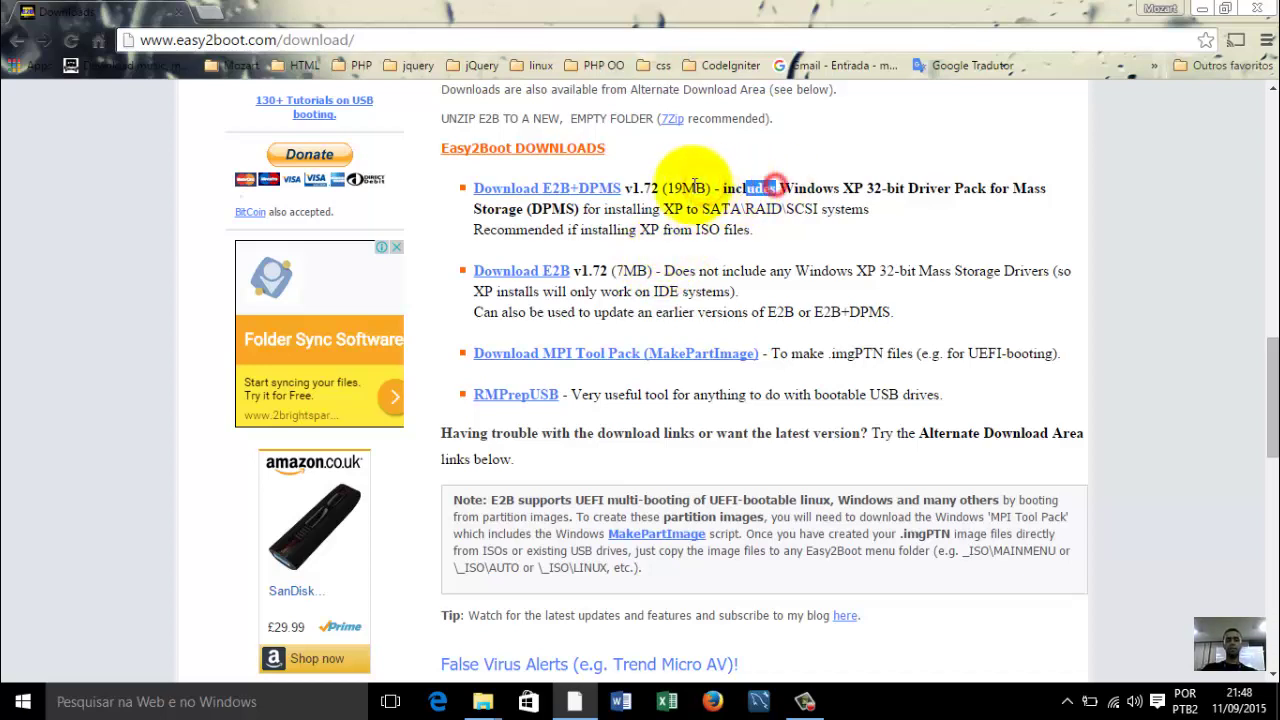
drag(694, 186, 640, 188)
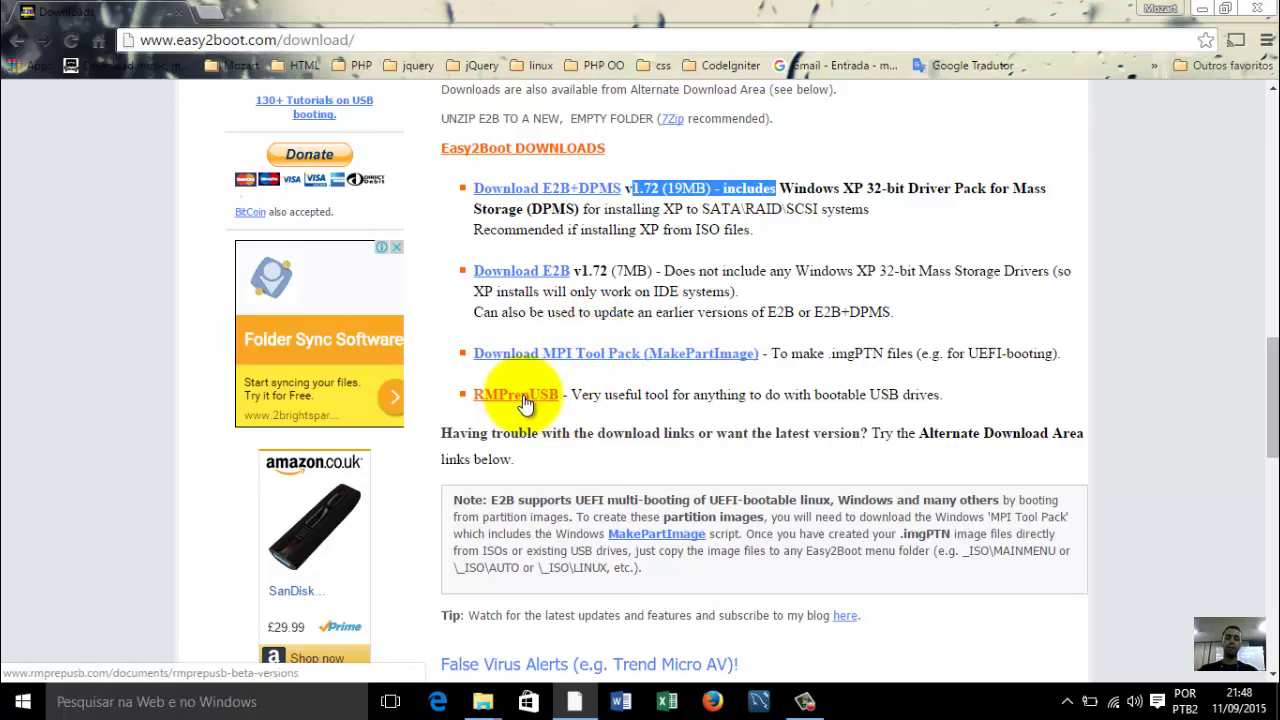
scroll(598, 335, down, 10)
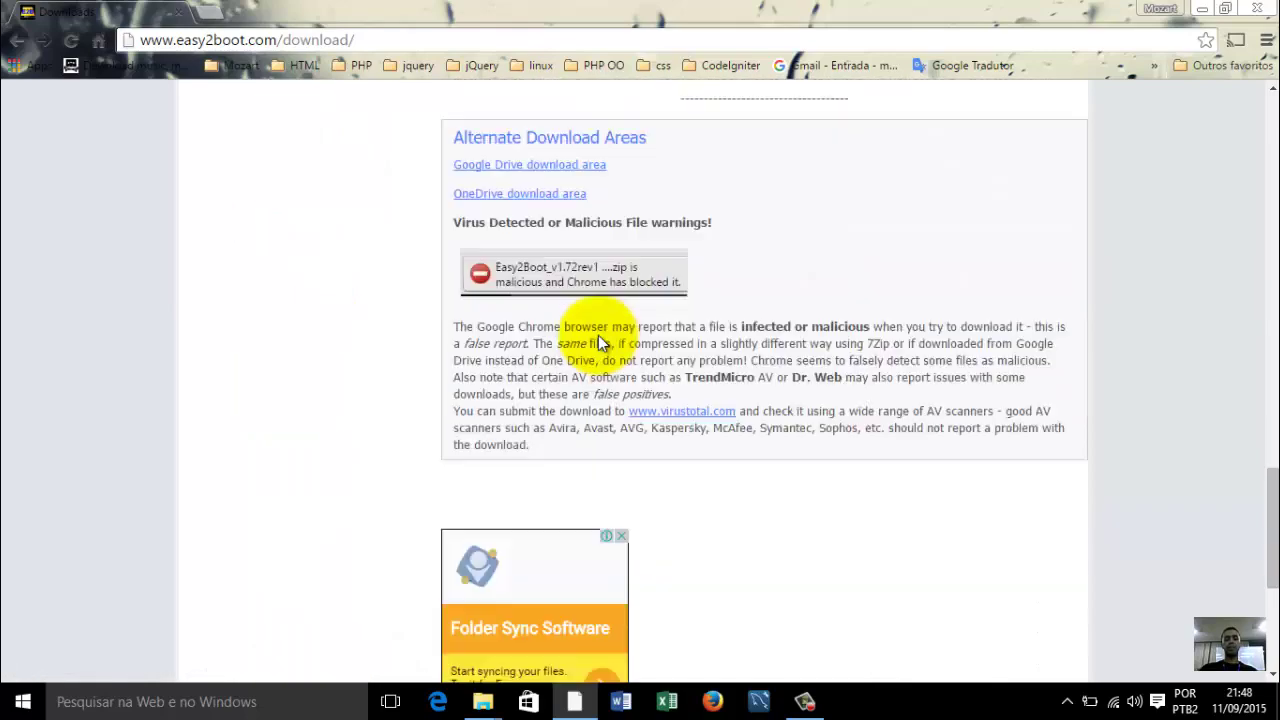
scroll(598, 340, up, 15)
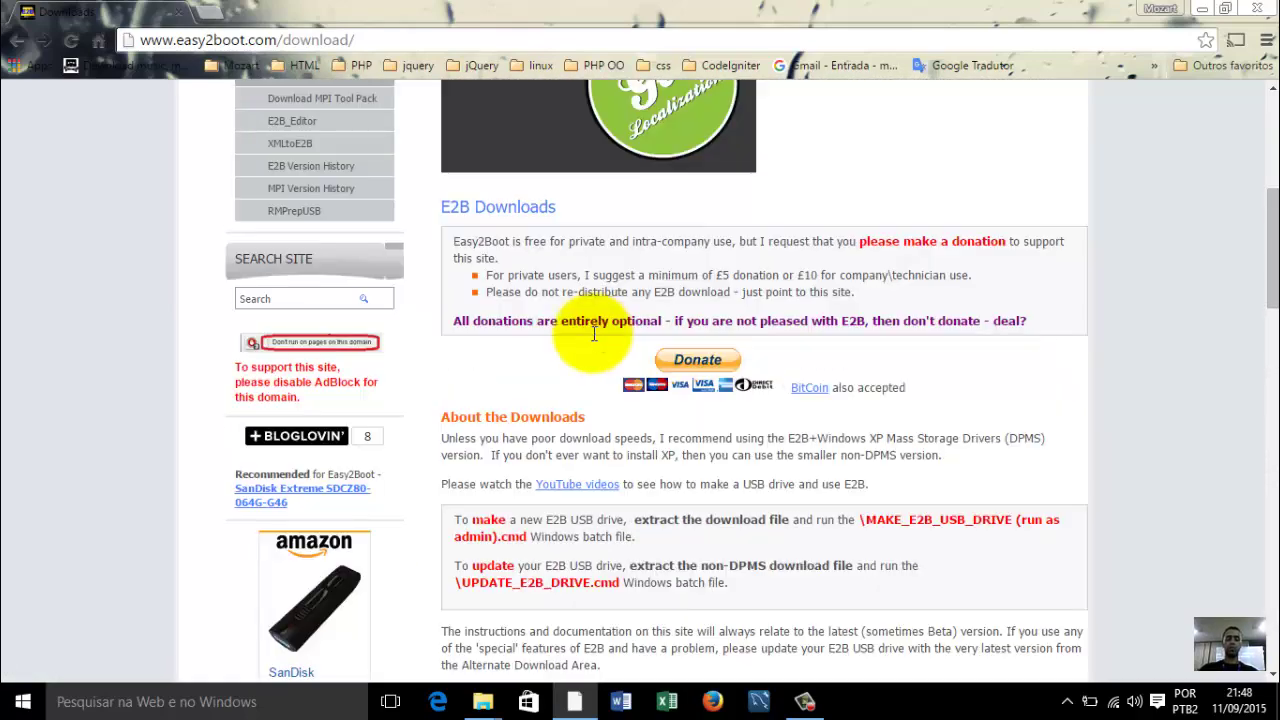
scroll(593, 335, down, 3)
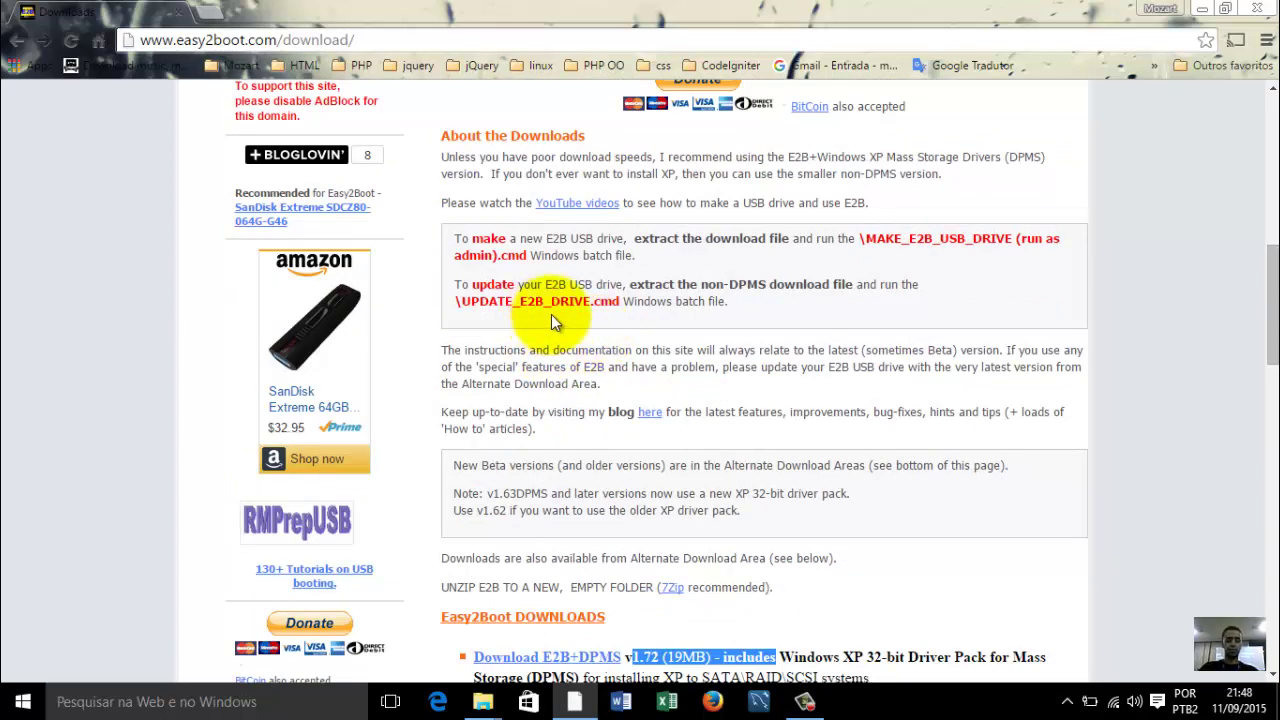
Start downloading the E2B+DPMS v1.72 package and cancel the download.
scroll(551, 314, down, 5)
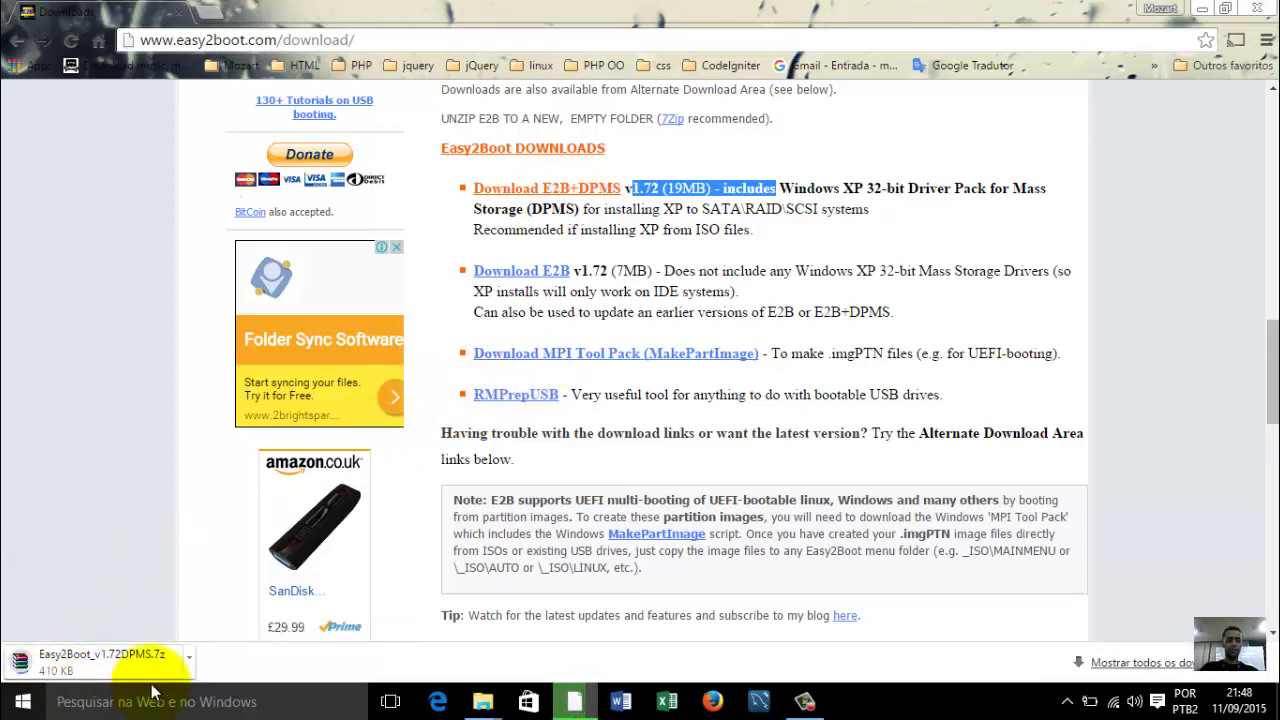
click(192, 657)
click(224, 638)
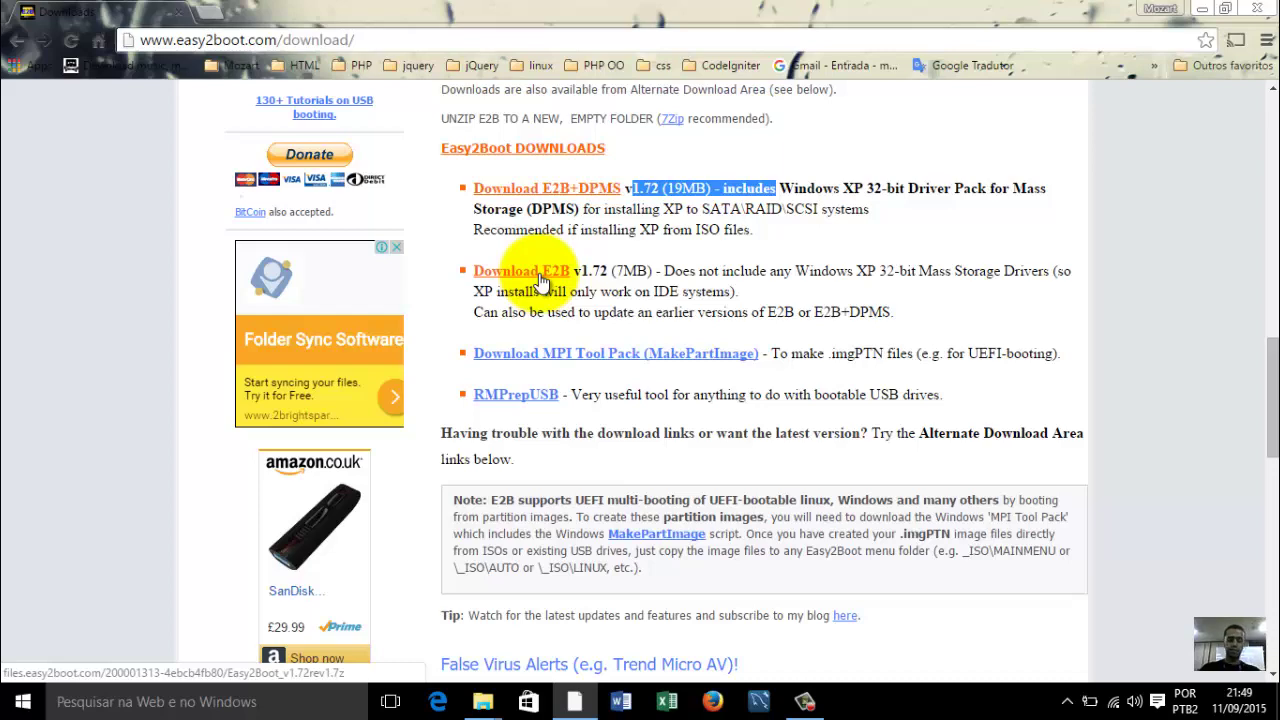
Close the browser, minimize the This Computer window and open the Boot folder on the desktop.
click(1257, 9)
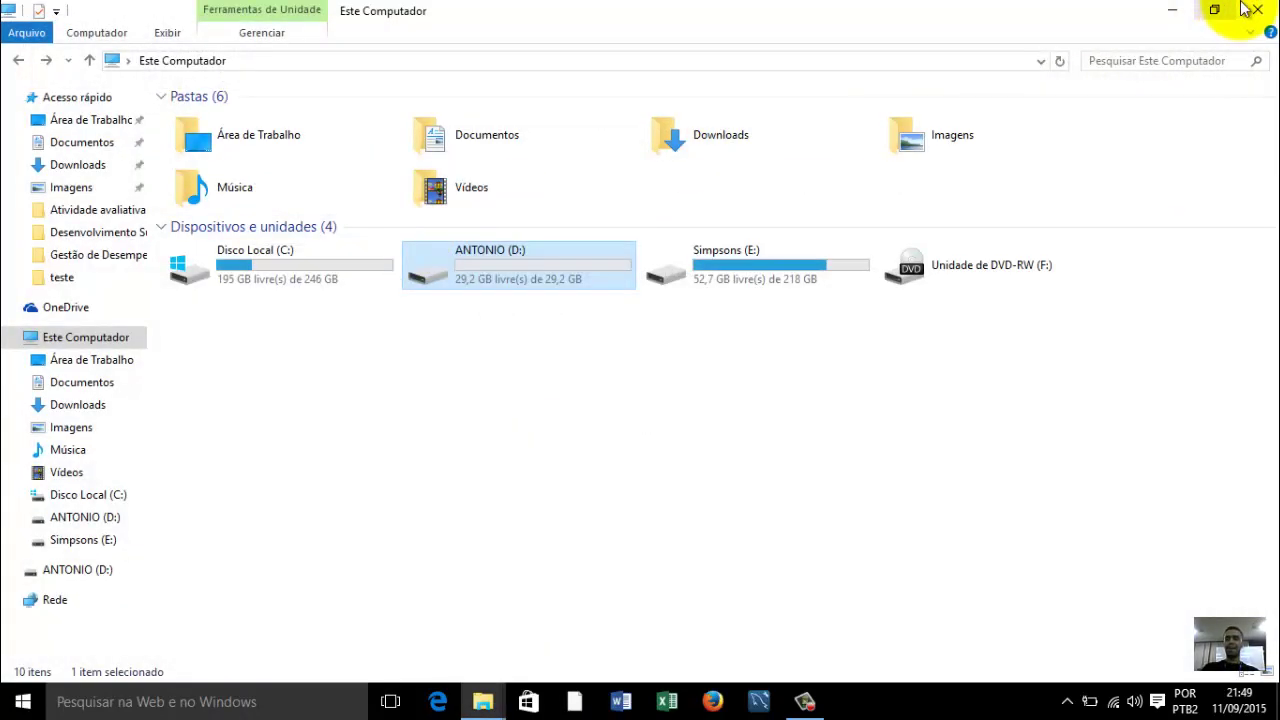
click(1175, 10)
click(1136, 140)
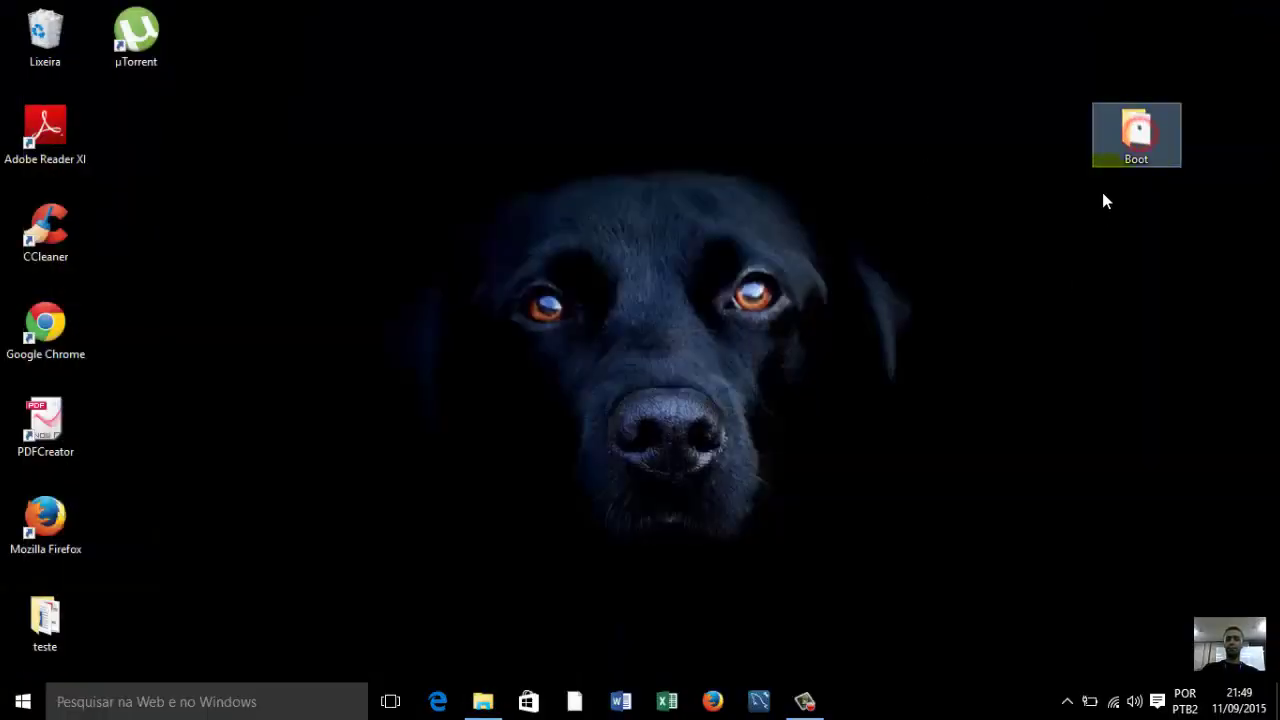
click(1136, 153)
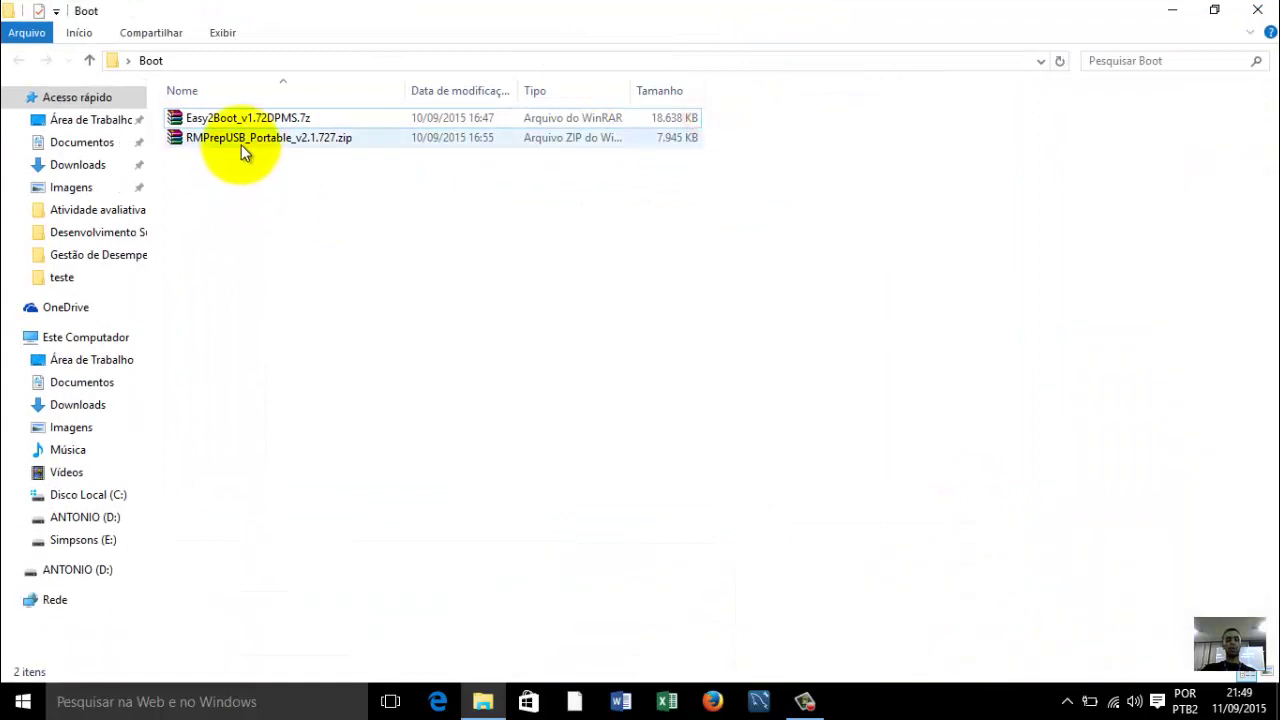
Extract RMPrepUSB_Portable_v2.1.727.zip from the Boot folder into a subfolder of the same name.
click(241, 141)
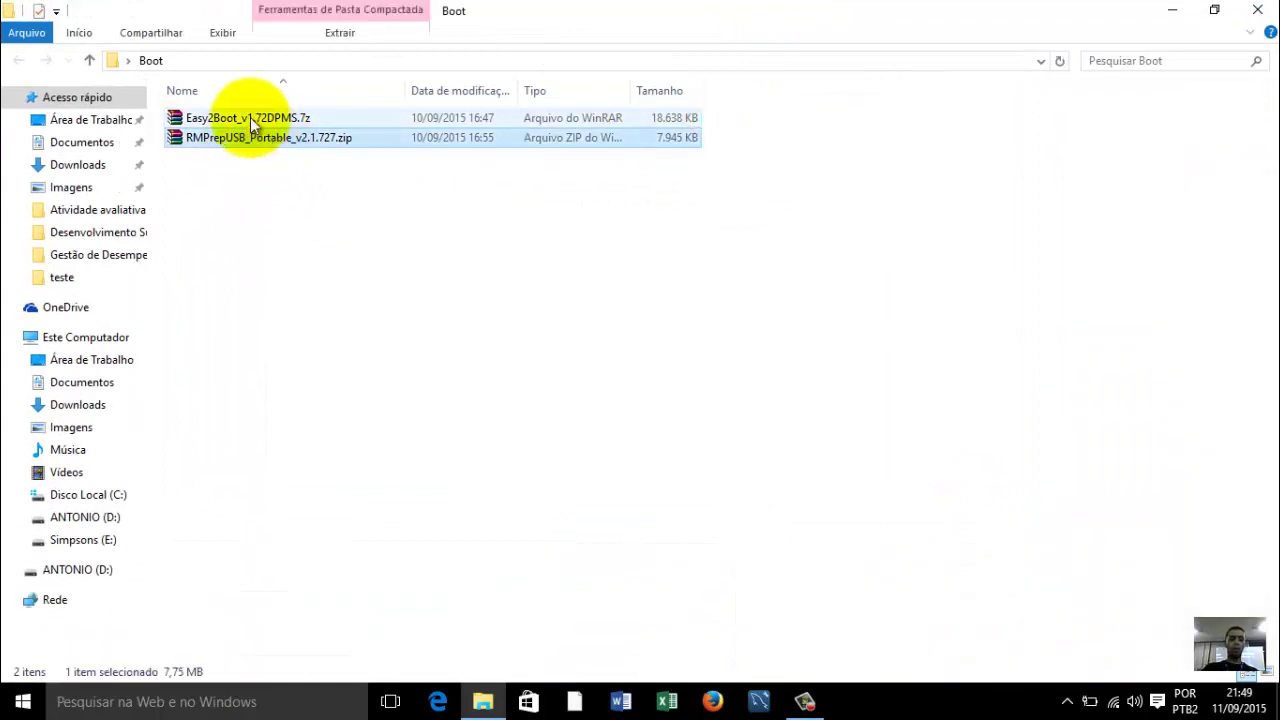
click(250, 117)
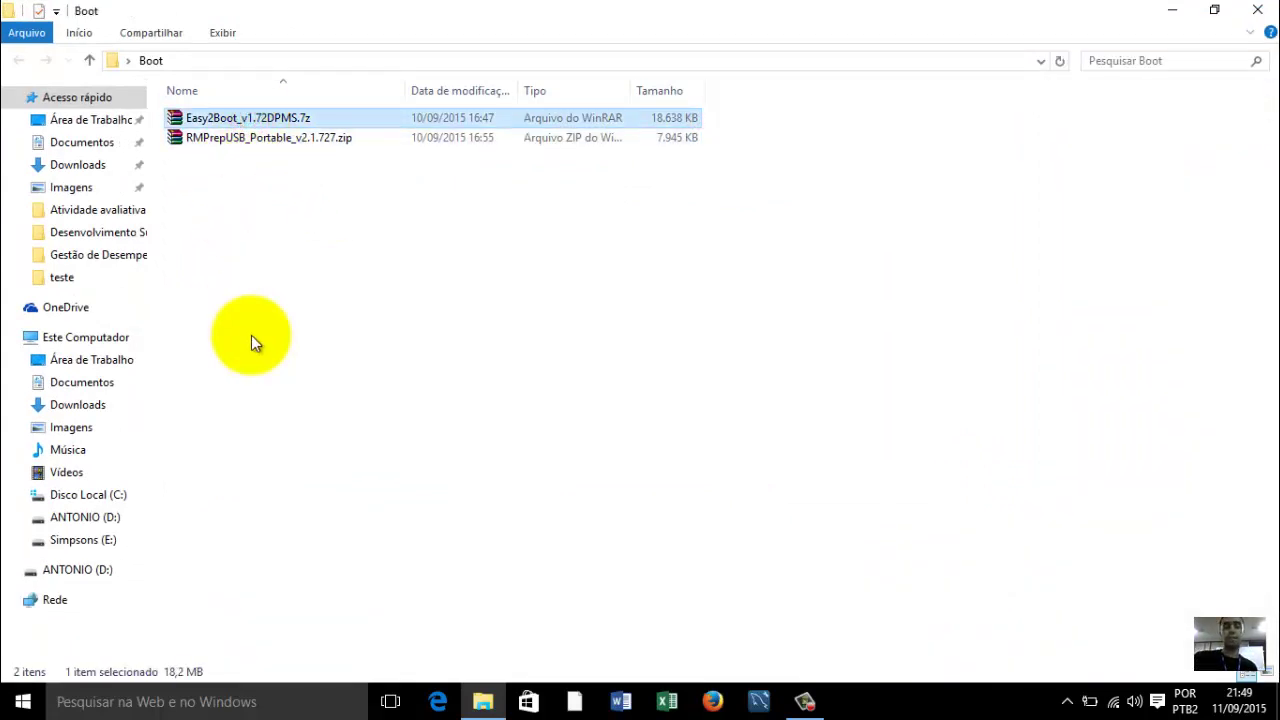
click(276, 138)
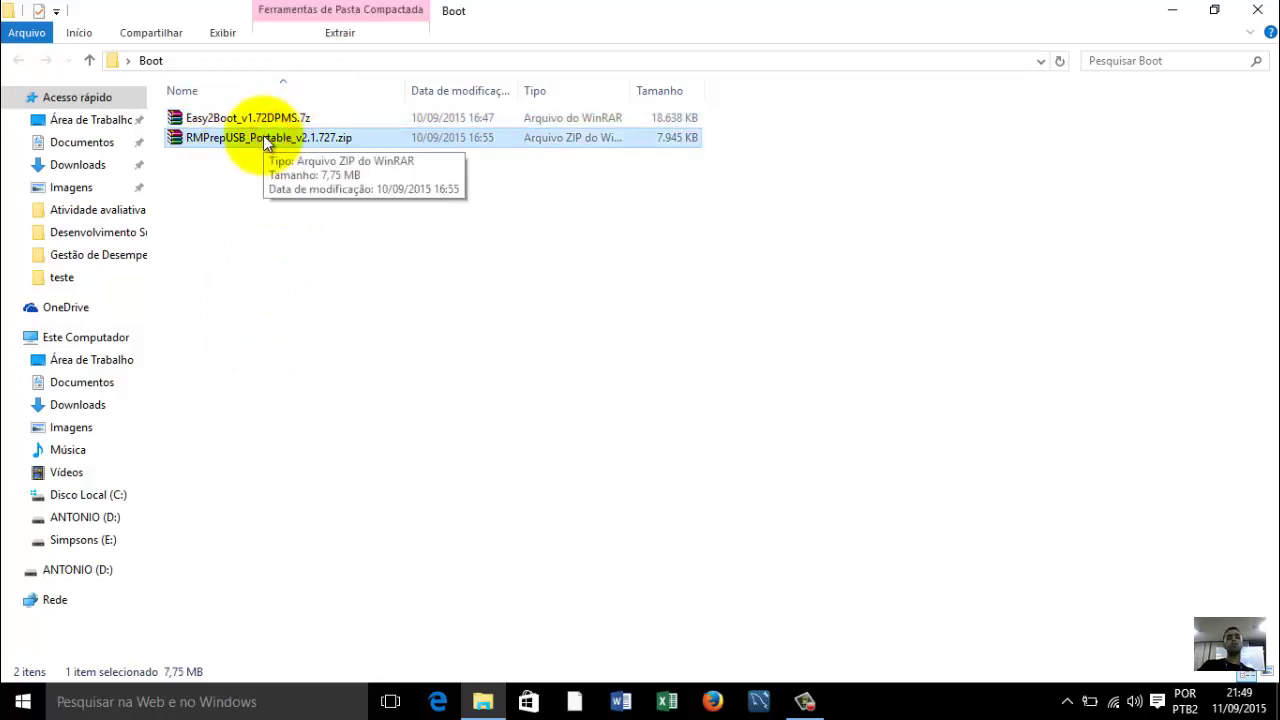
right_click(263, 135)
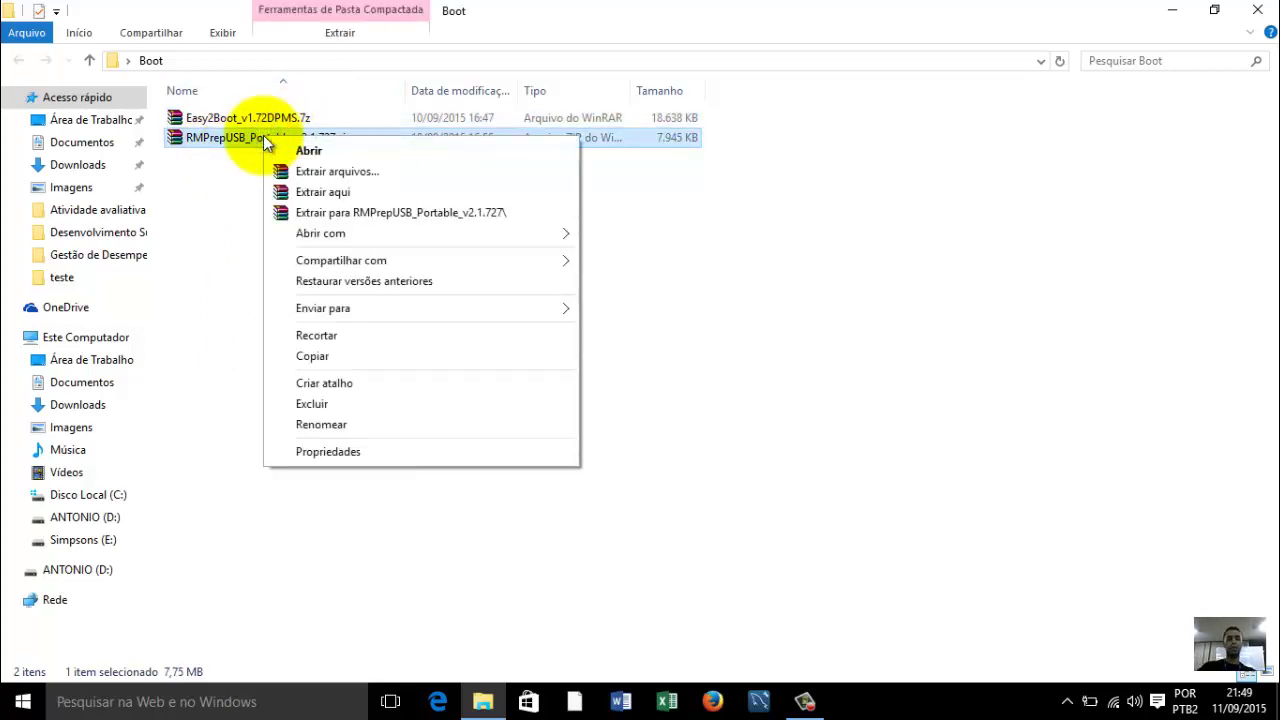
click(449, 209)
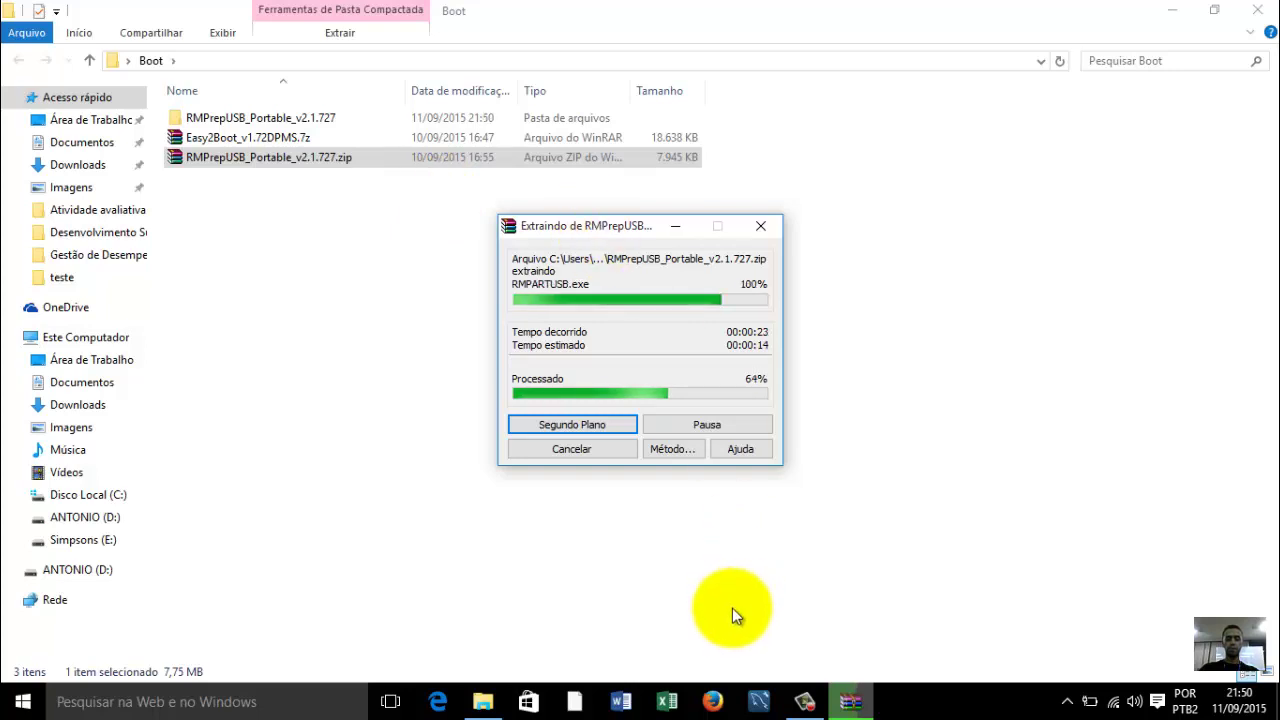
mouse_move(795, 712)
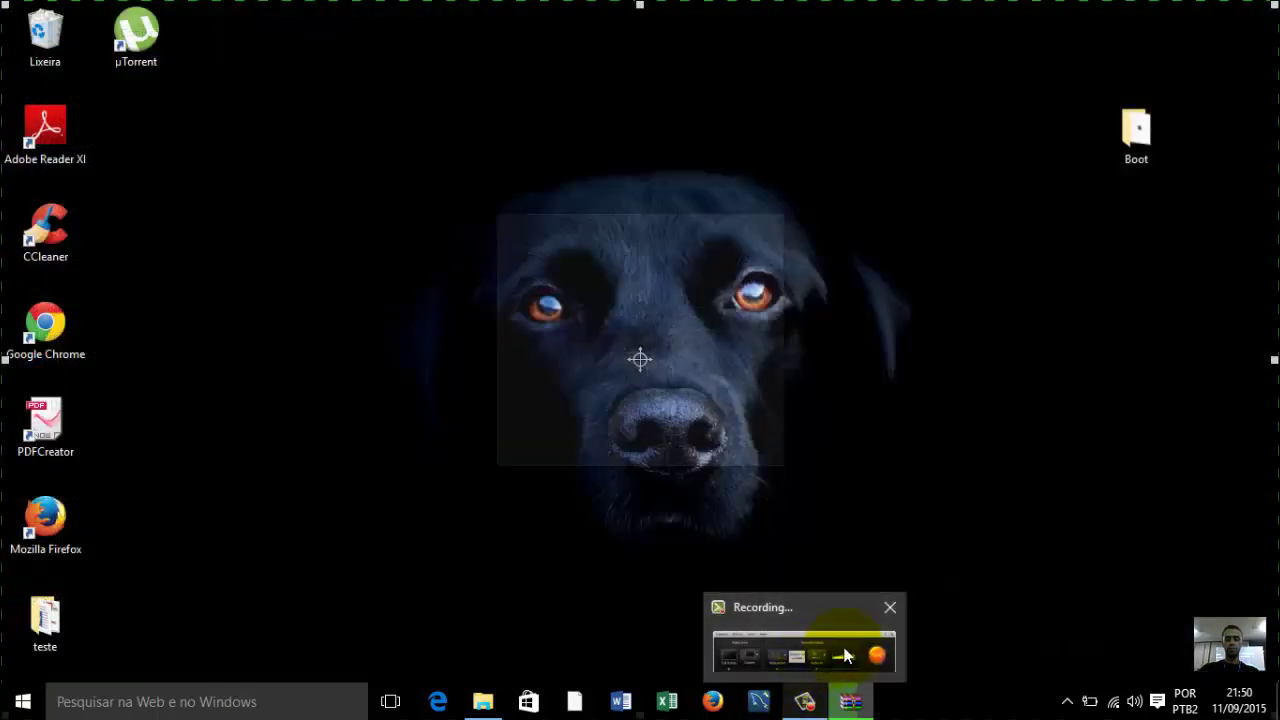
click(845, 647)
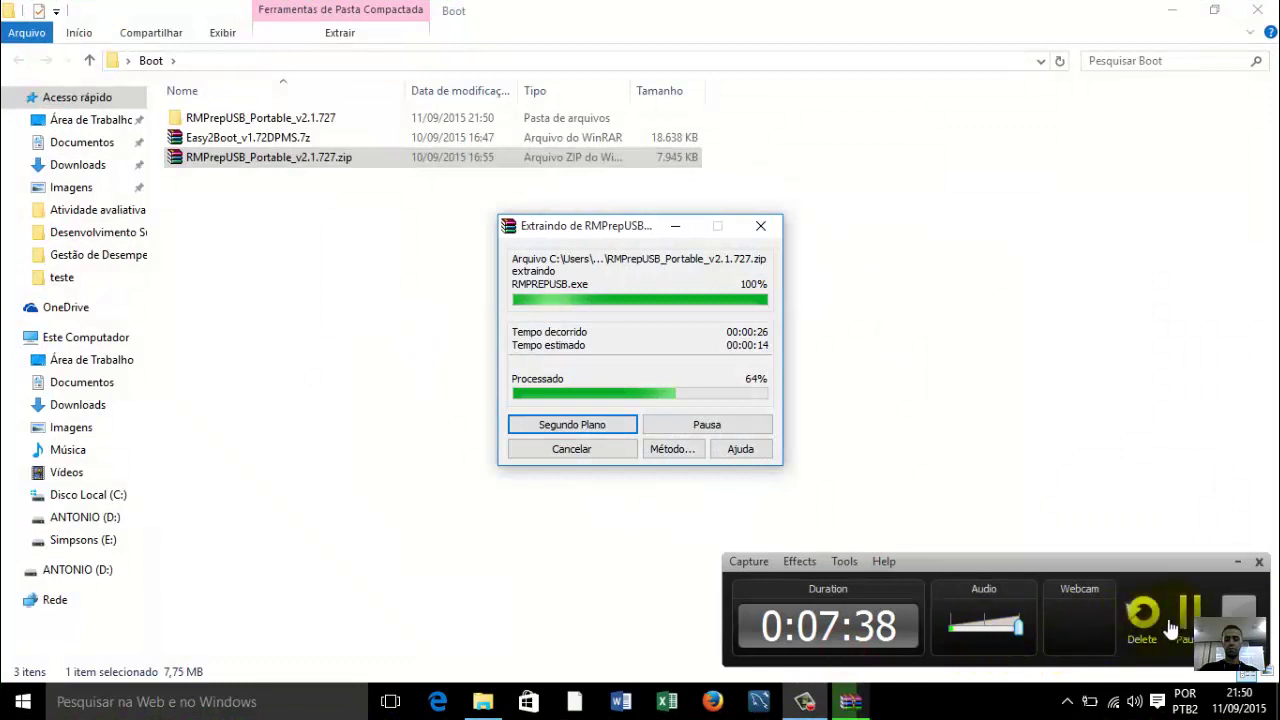
click(1197, 610)
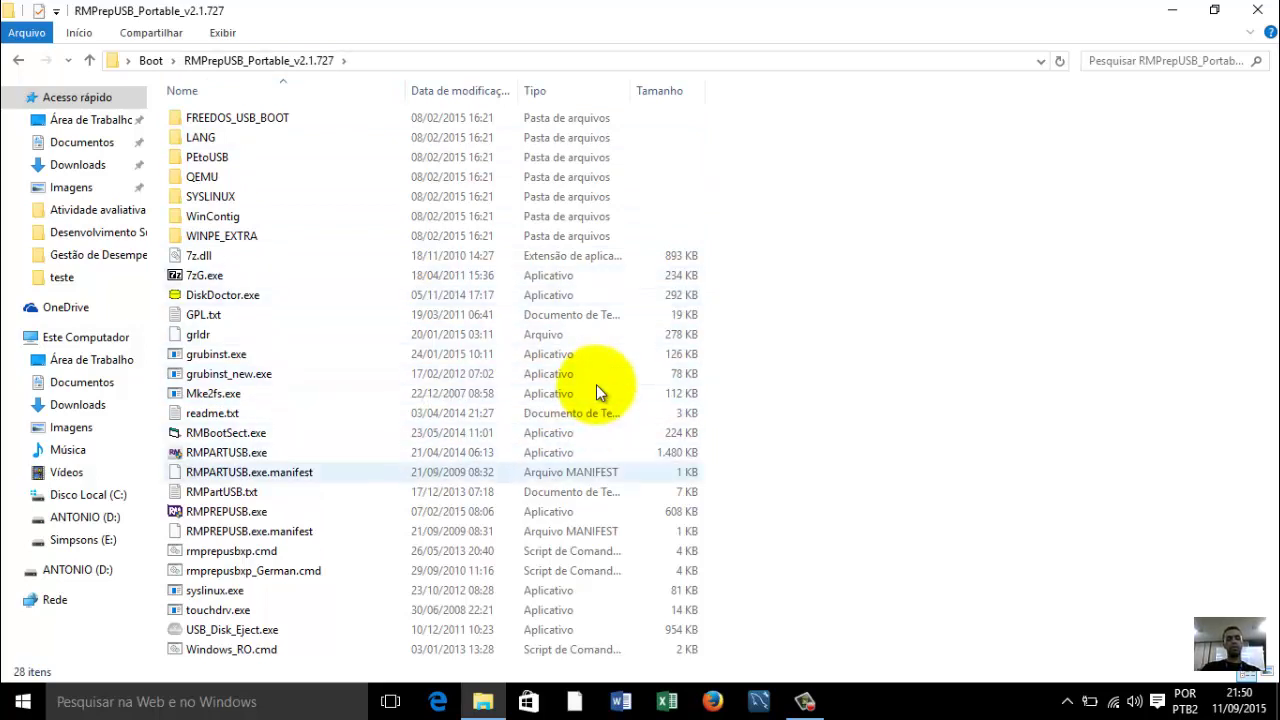
Run RMPREPUSB.exe from the extracted RMPrepUSB_Portable_v2.1.727 folder as administrator.
click(226, 511)
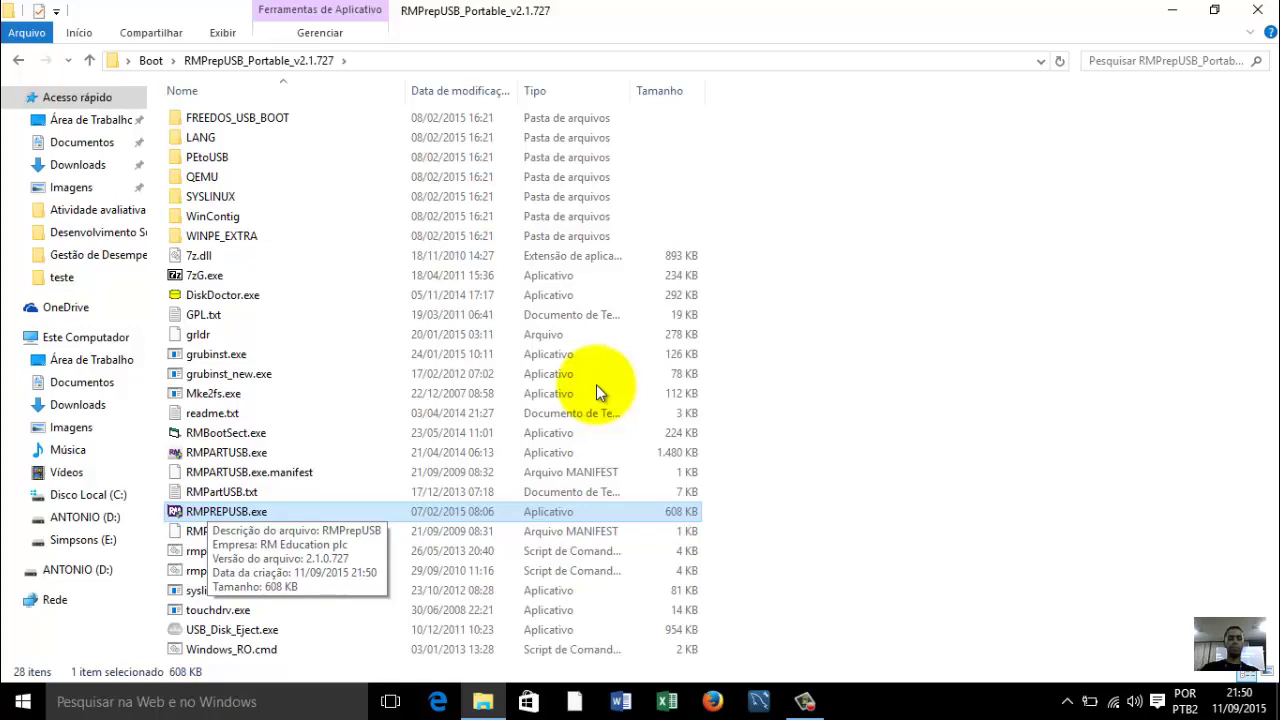
key(shift+F10)
key(Up)
key(Up)
key(Up)
key(Up)
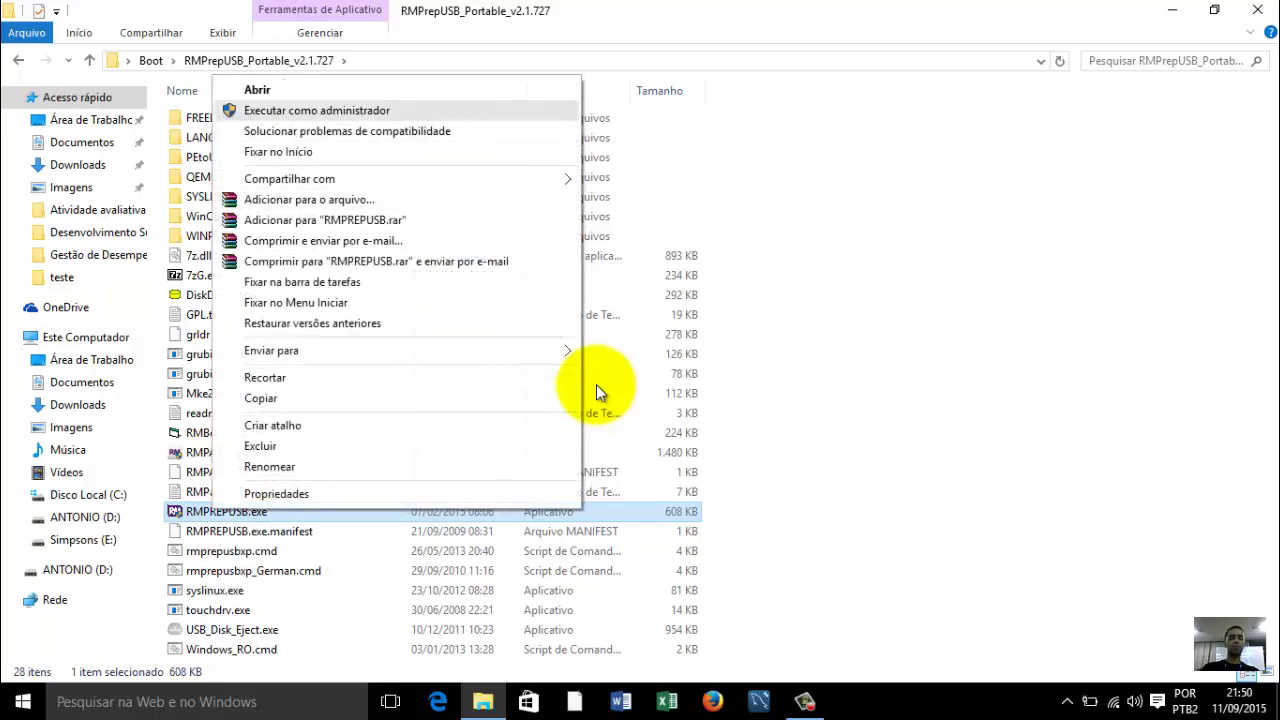
key(Return)
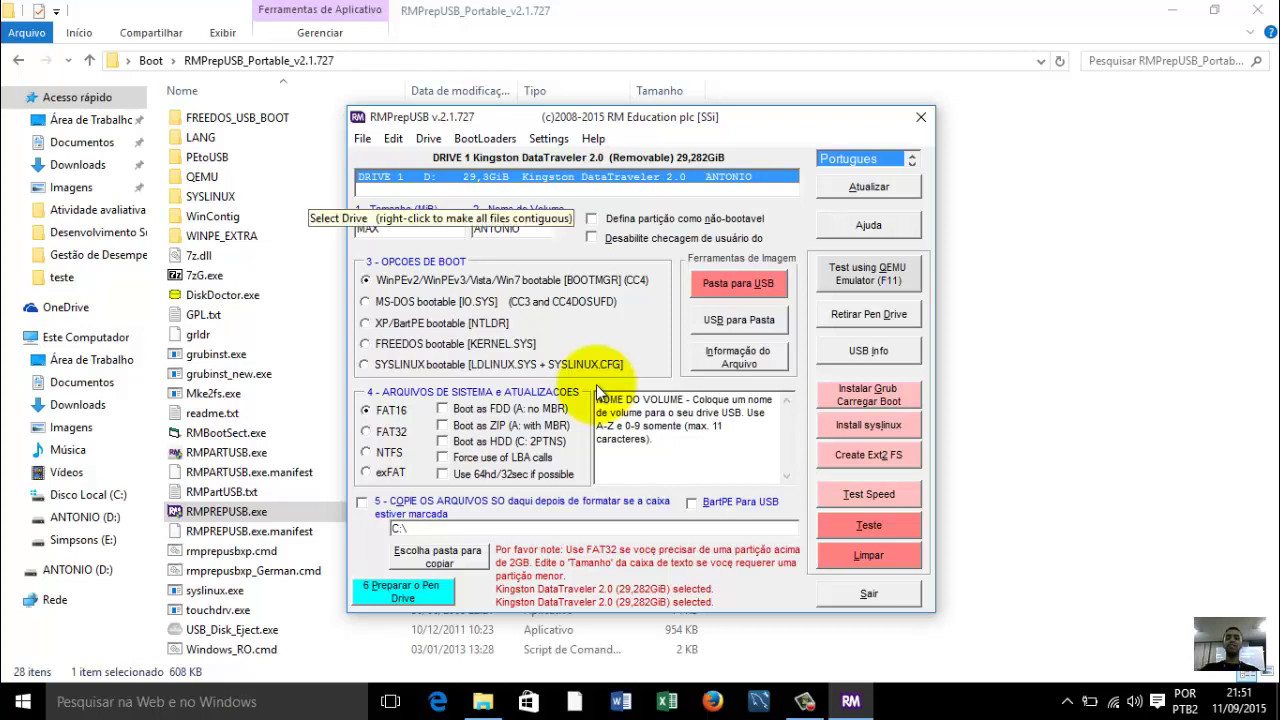
Go through the partition size and volume name fields, and set the USB drive's file system to NTFS.
key(Tab)
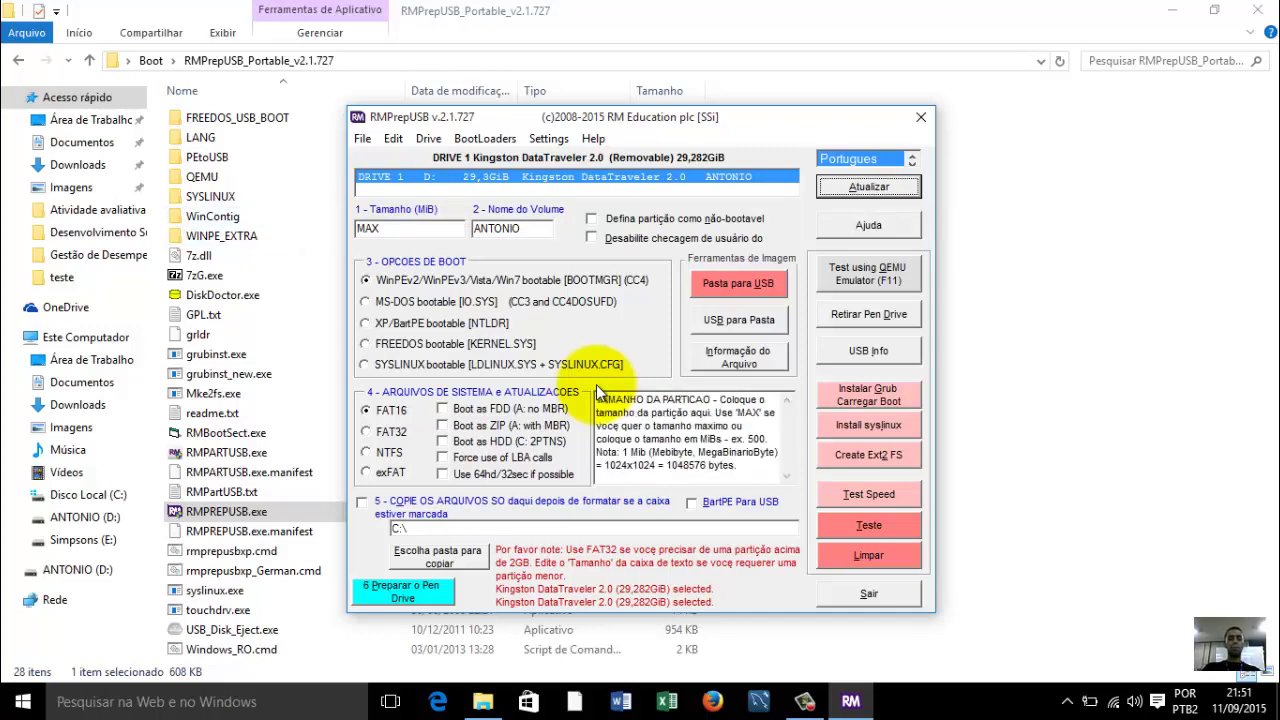
key(Tab)
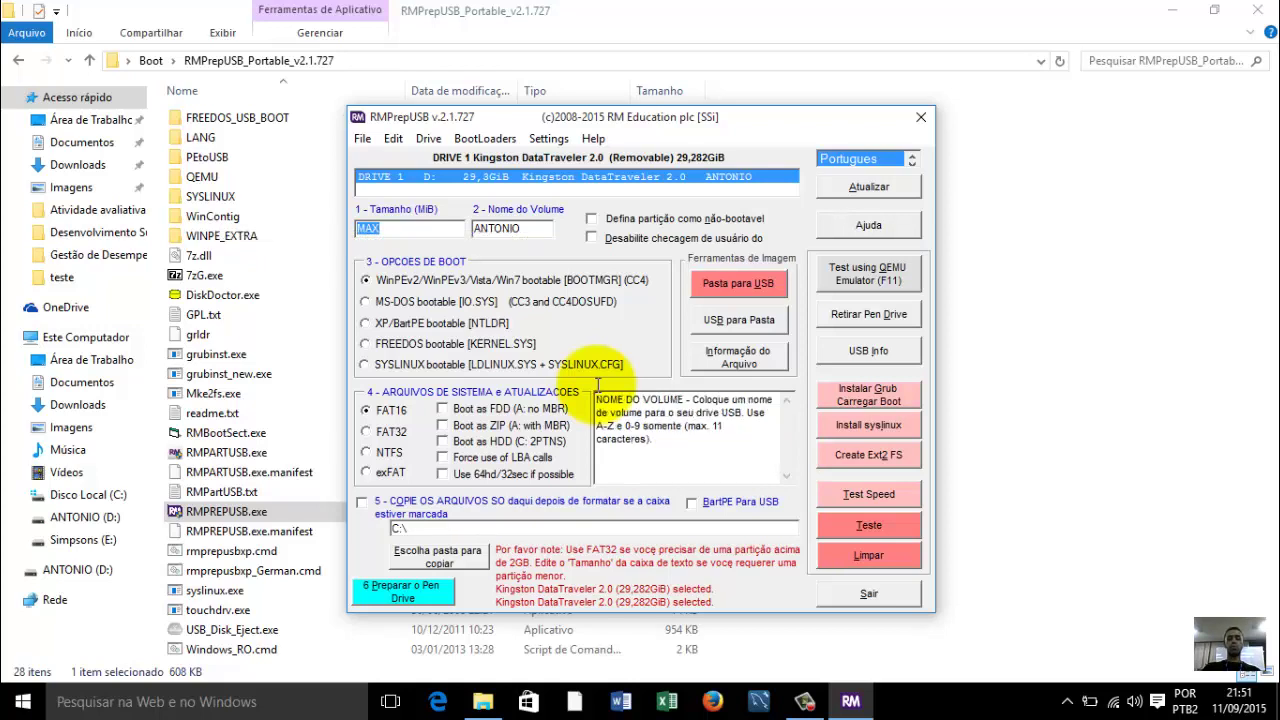
key(Tab)
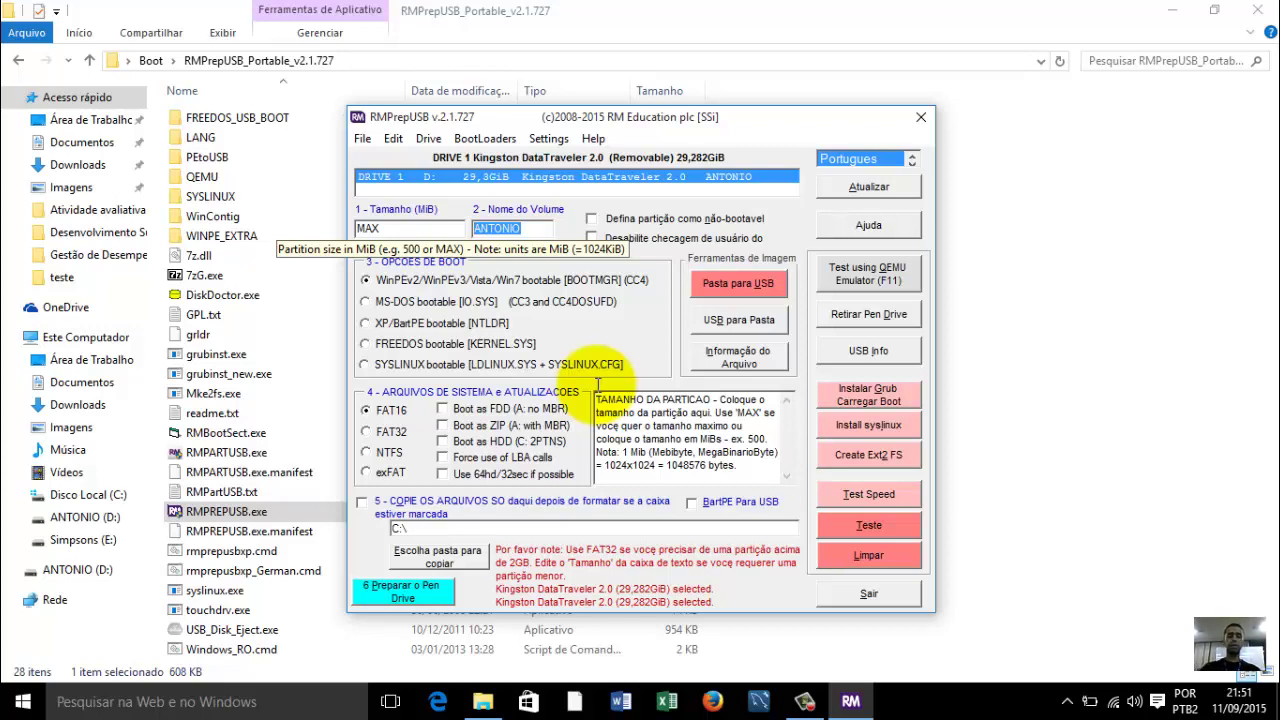
key(End)
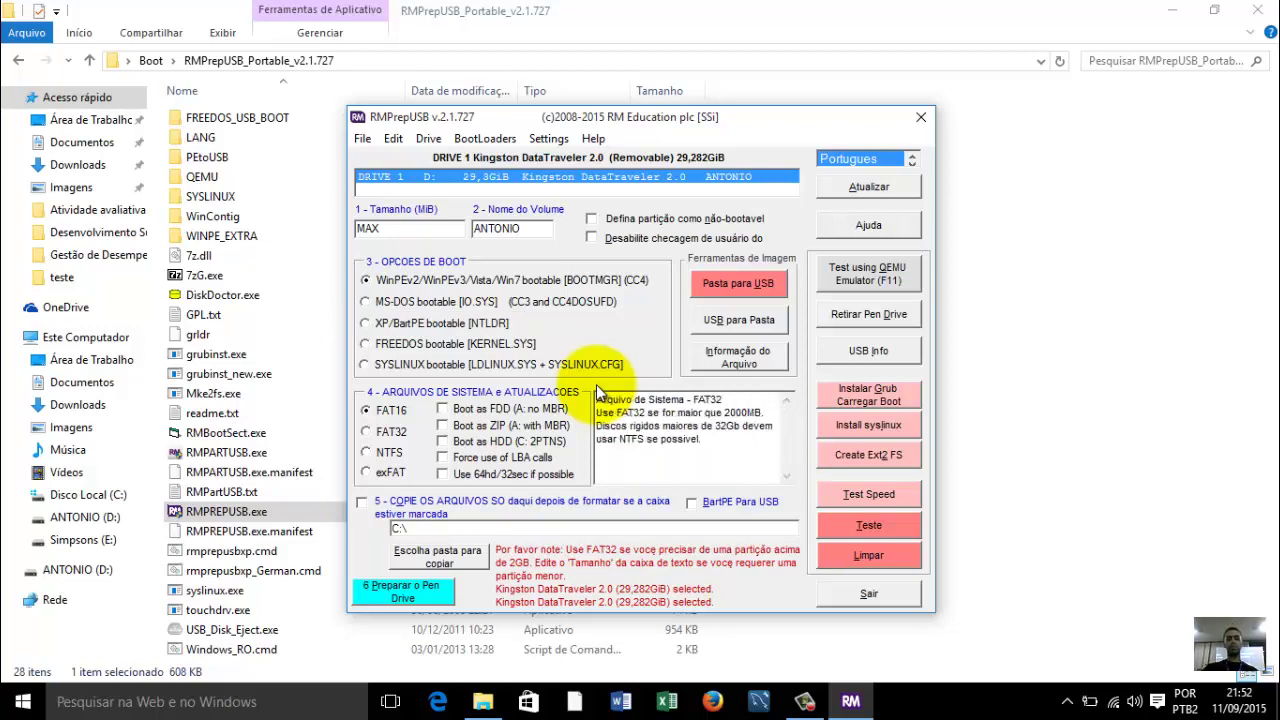
click(390, 432)
key(Down)
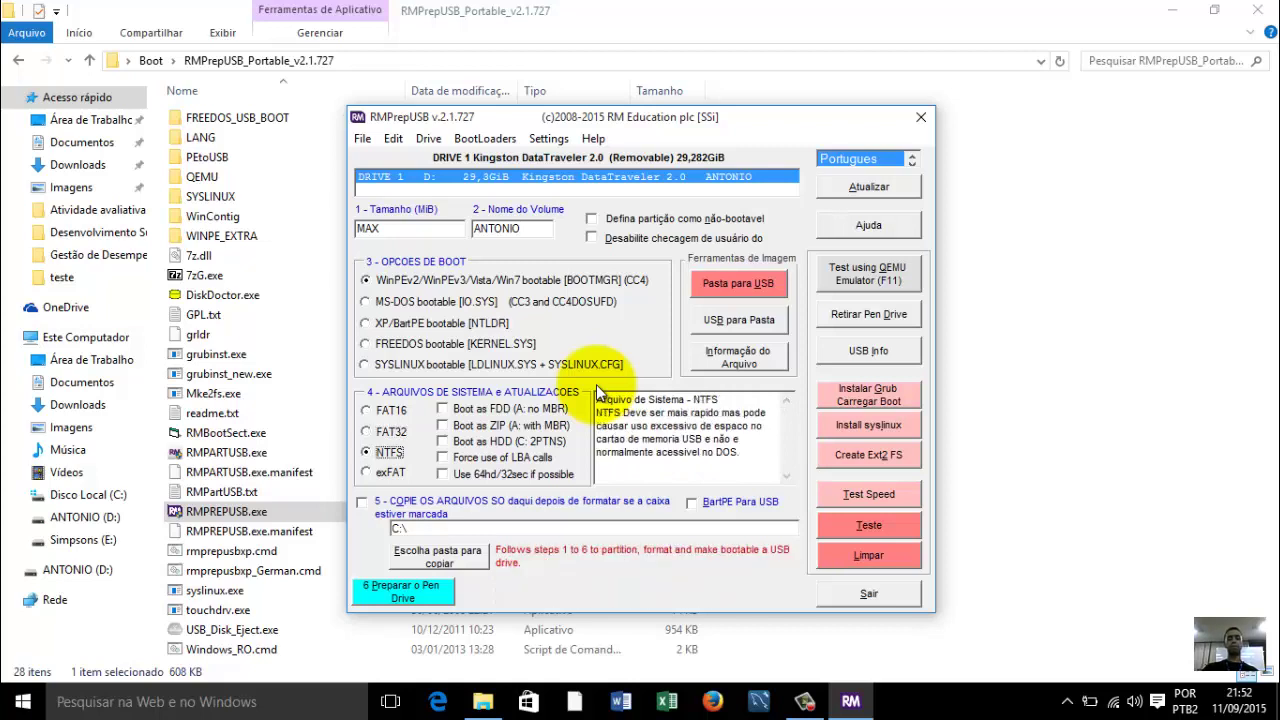
Keep NTFS as the file system and enable the Boot as HDD (C: 2PTNS) option.
key(Up)
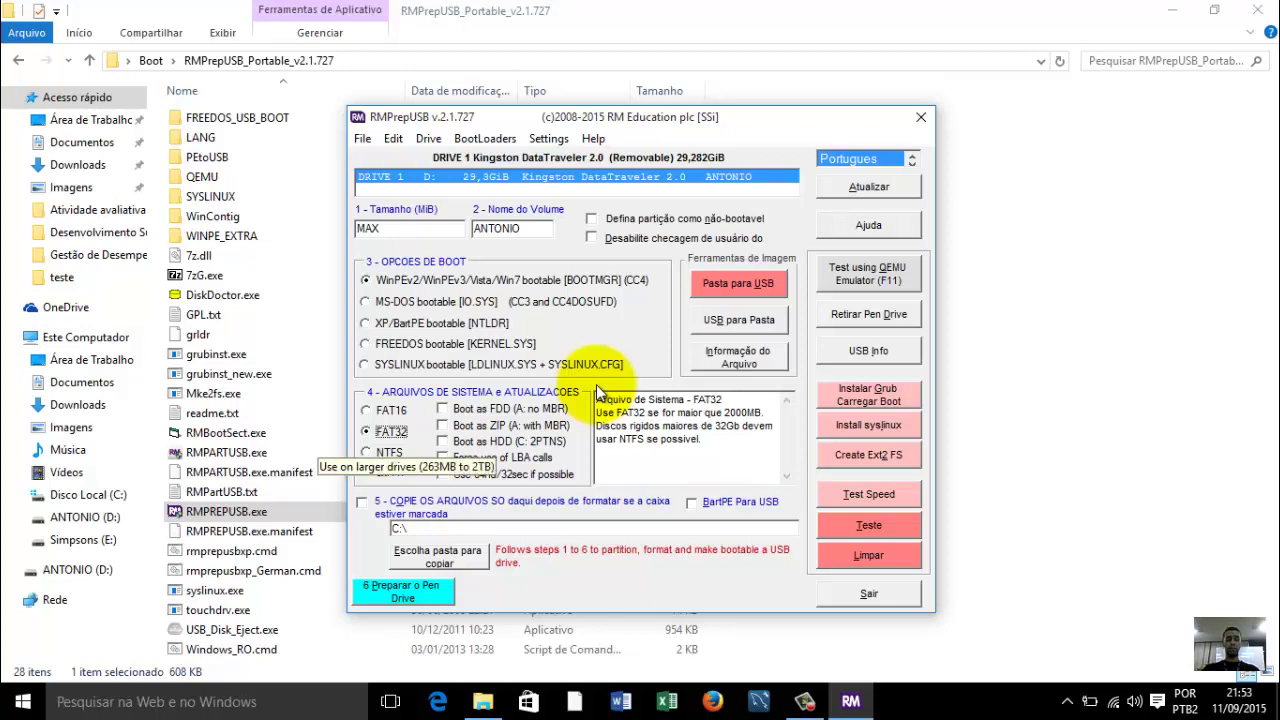
key(Tab)
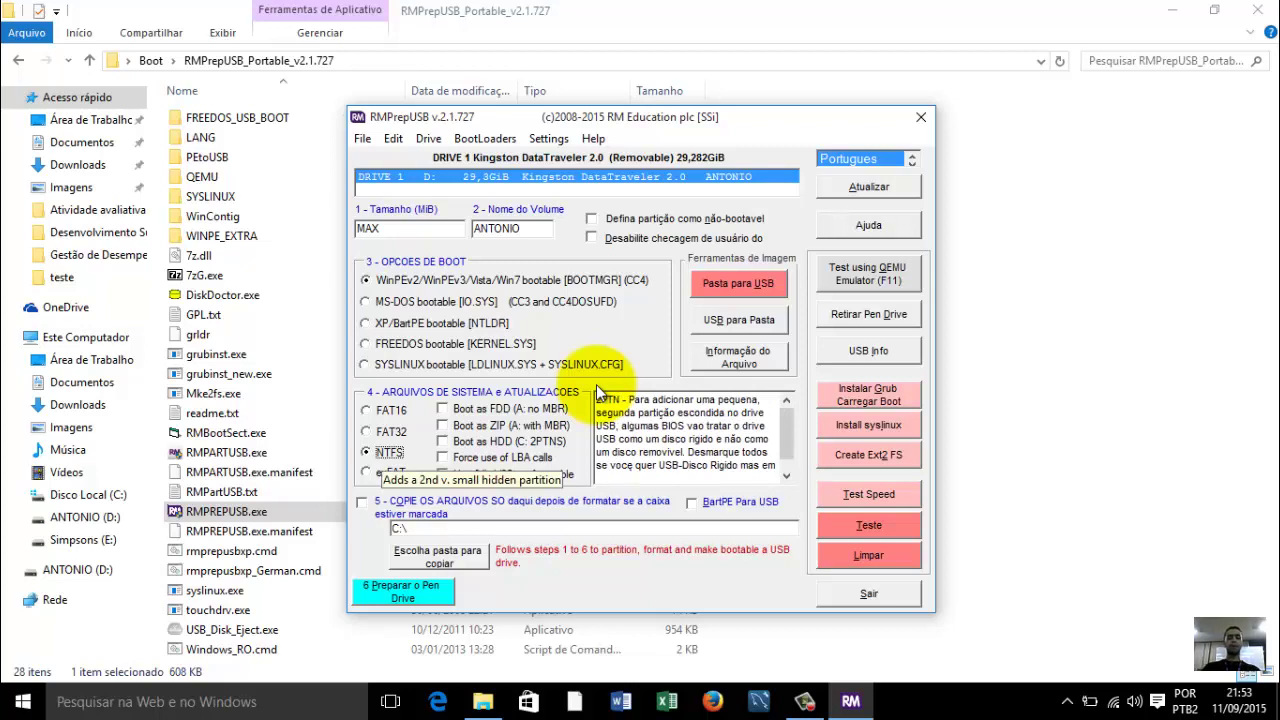
click(443, 441)
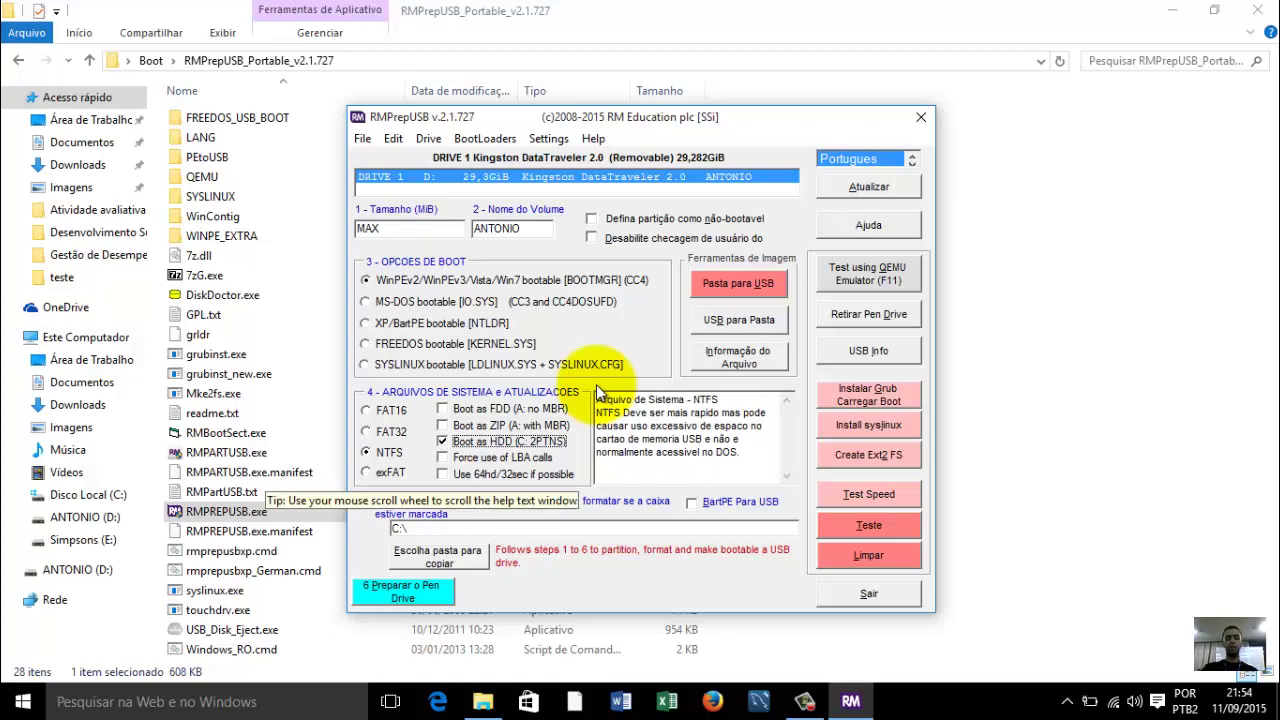
Prepare the Kingston DataTraveler 2.0 USB drive, agreeing to erase all its data and create a new partition.
click(403, 591)
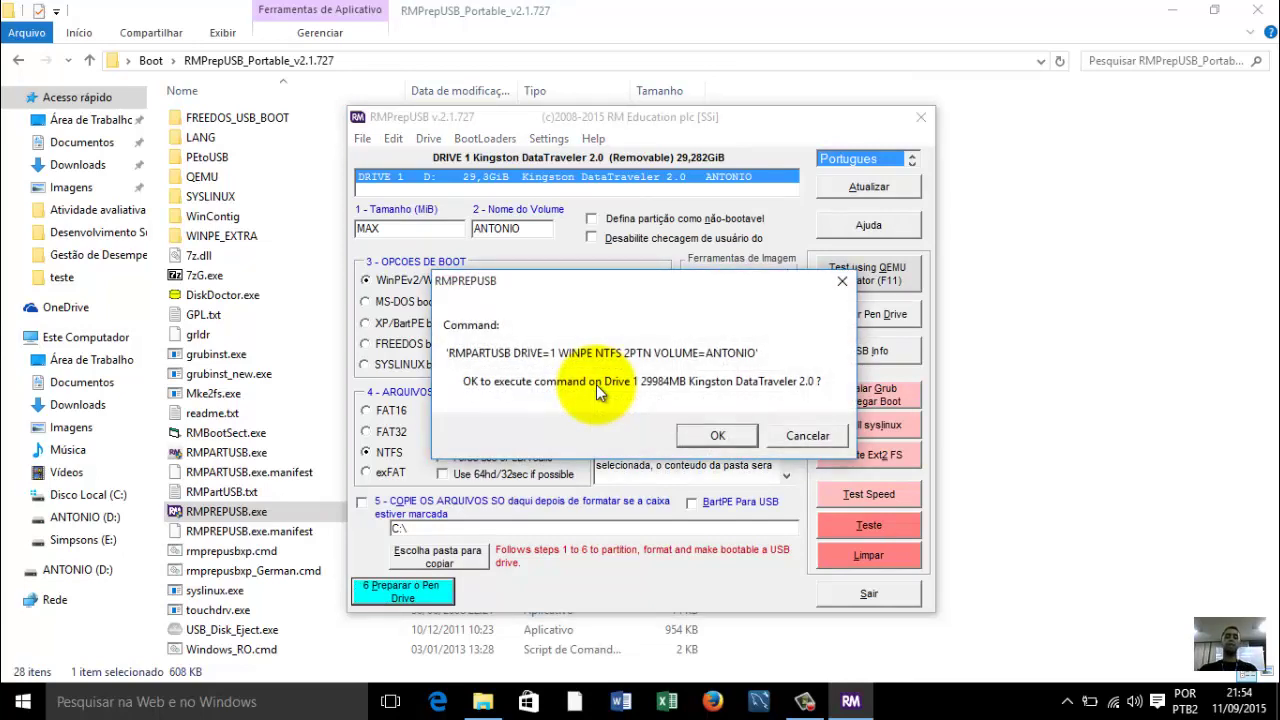
key(Return)
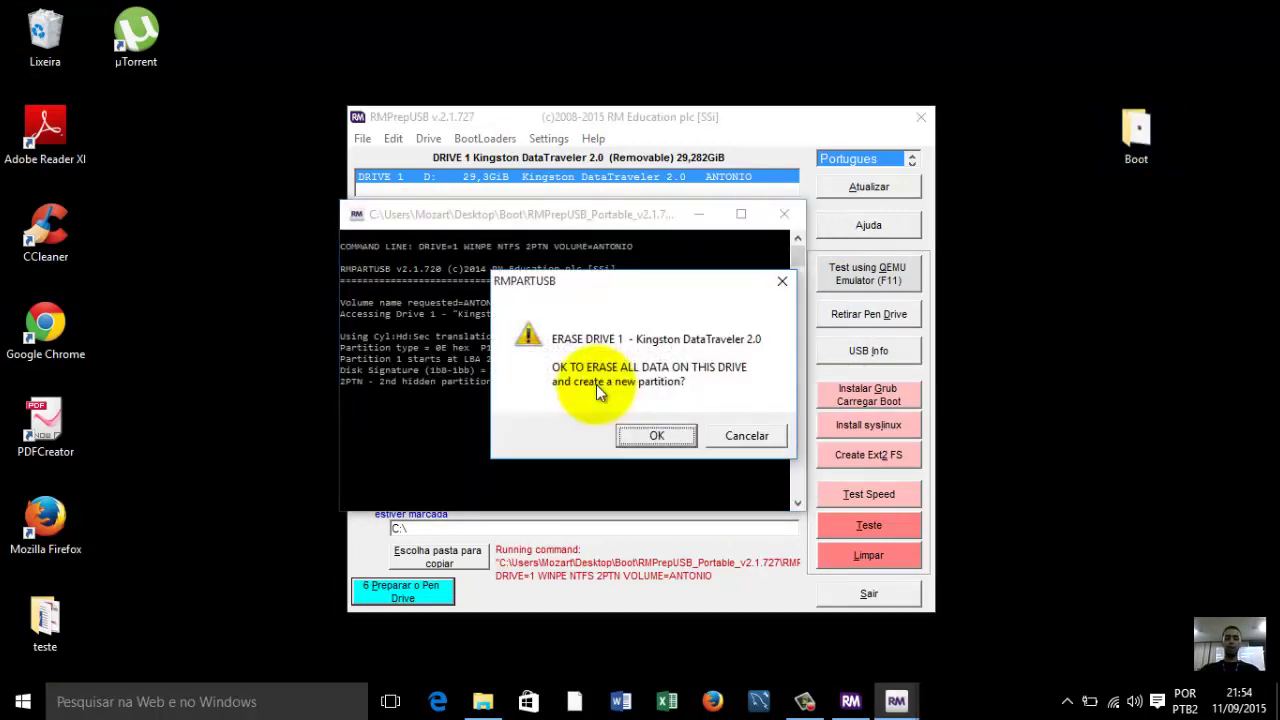
key(Return)
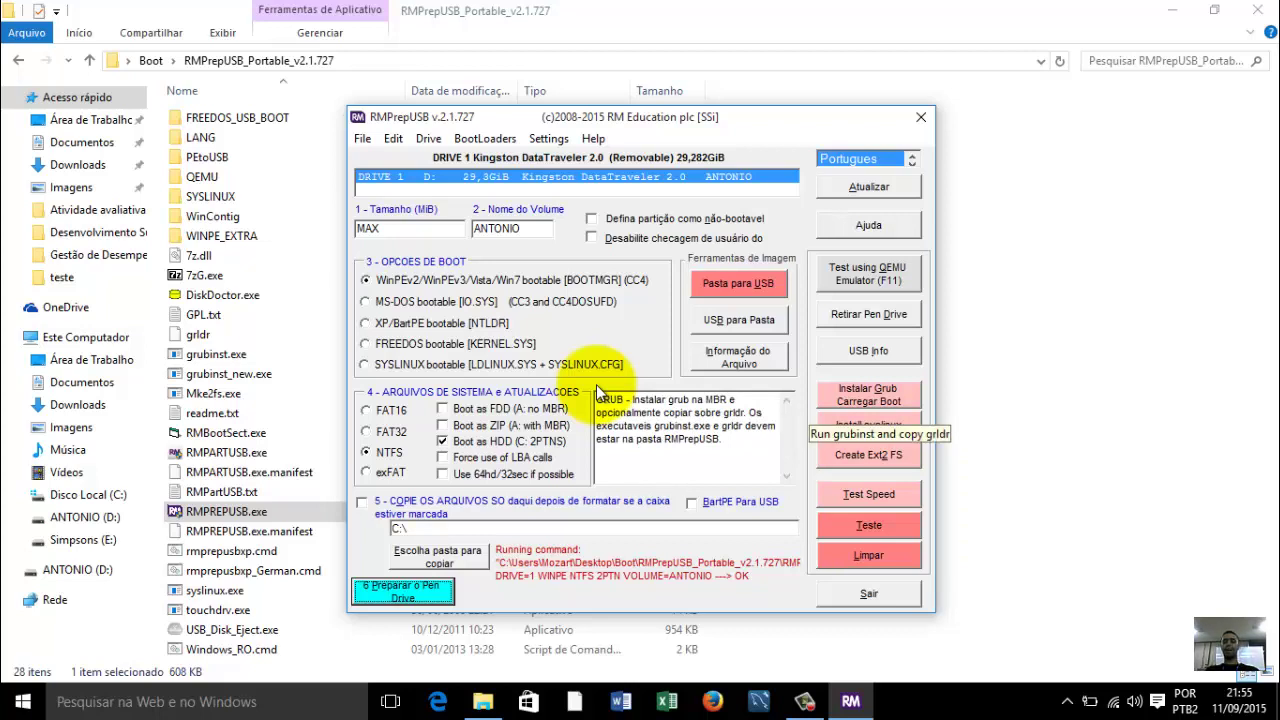
Install grub4dos to the USB drive's Master Boot Record and copy the grldr file to drive D:.
click(868, 395)
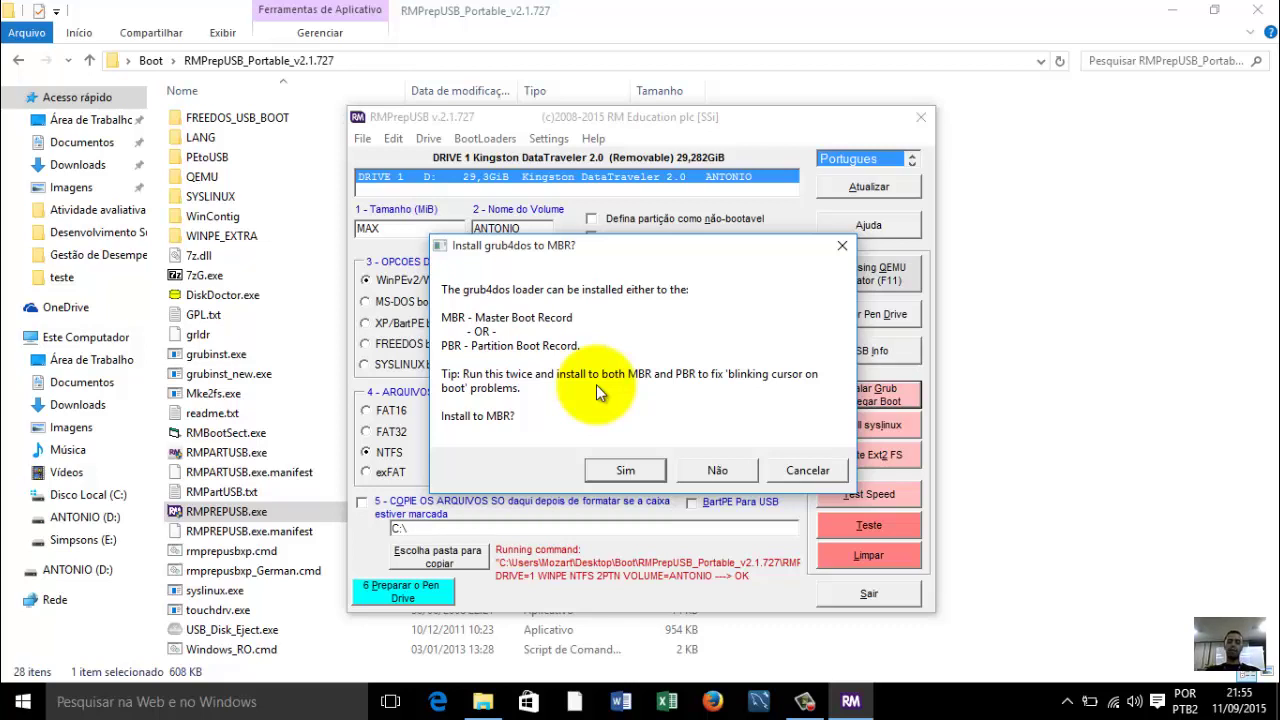
key(Return)
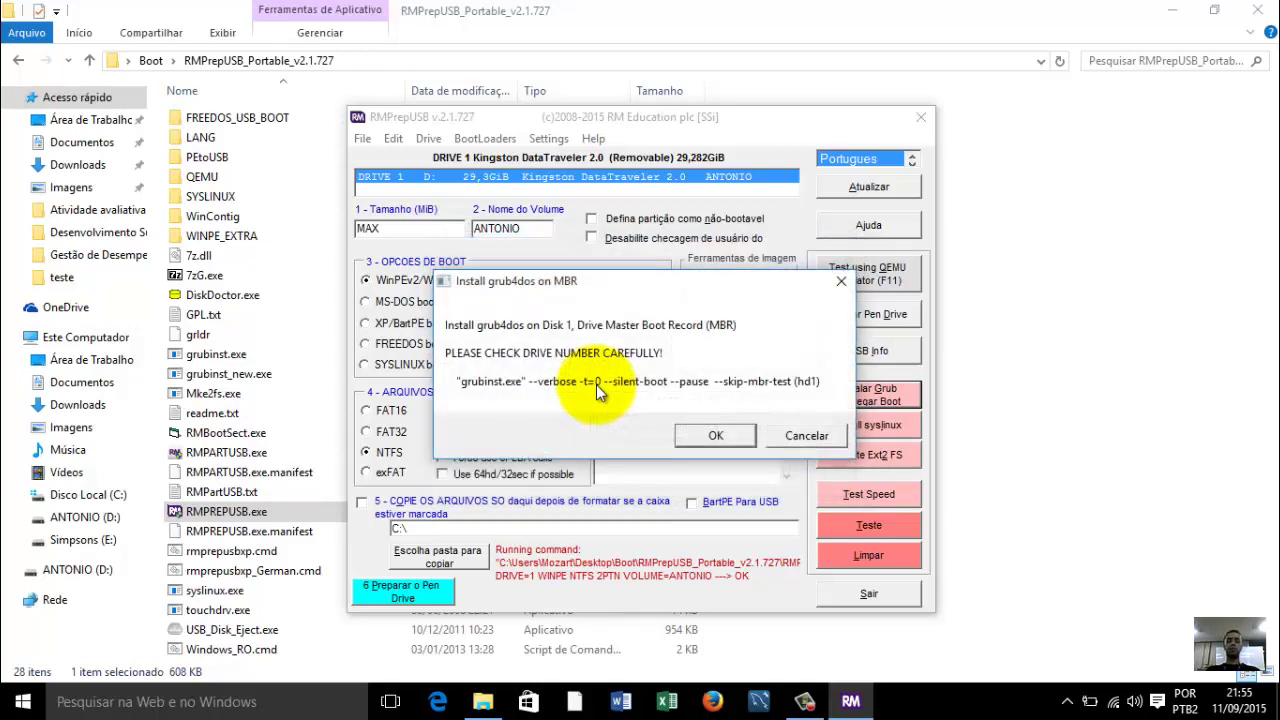
key(Return)
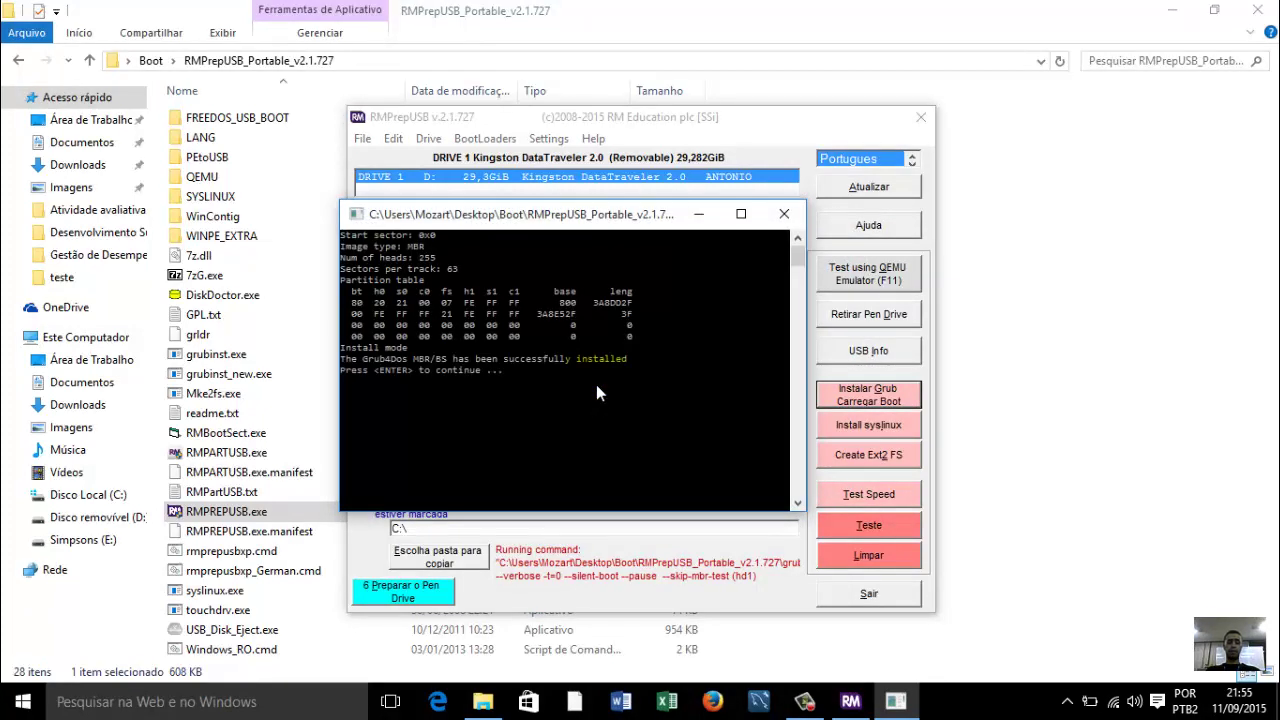
key(Return)
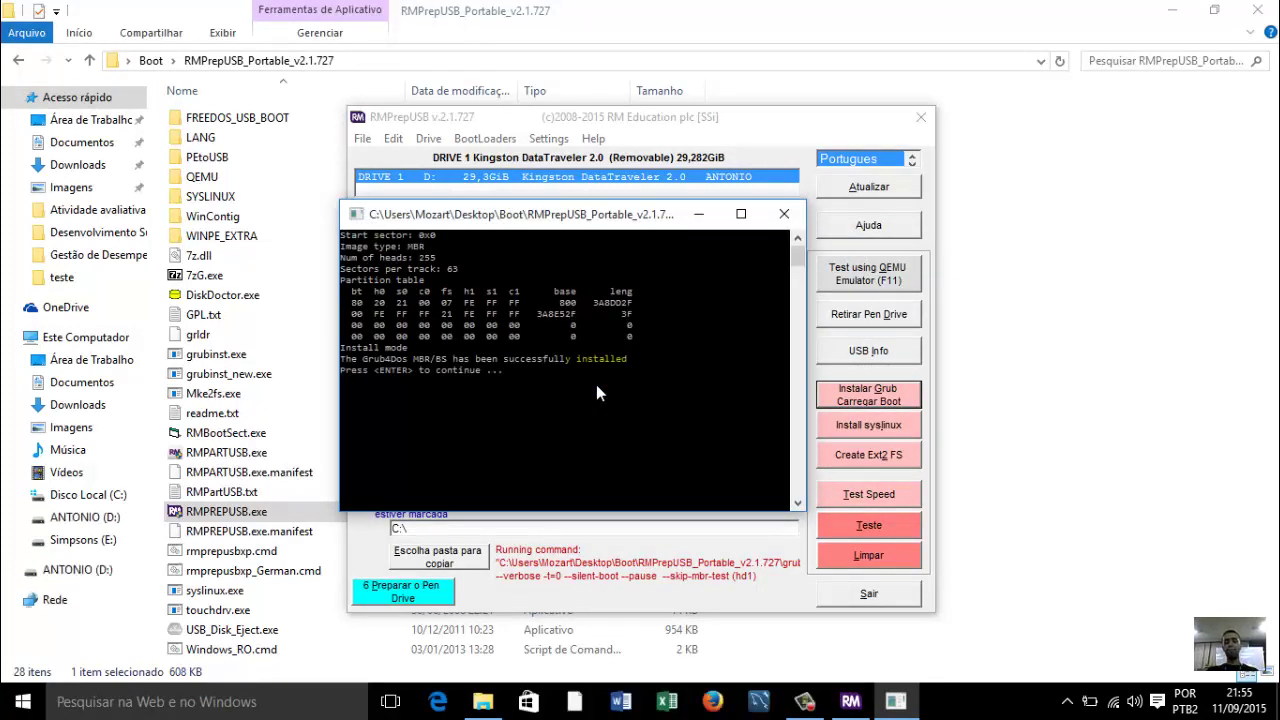
click(596, 384)
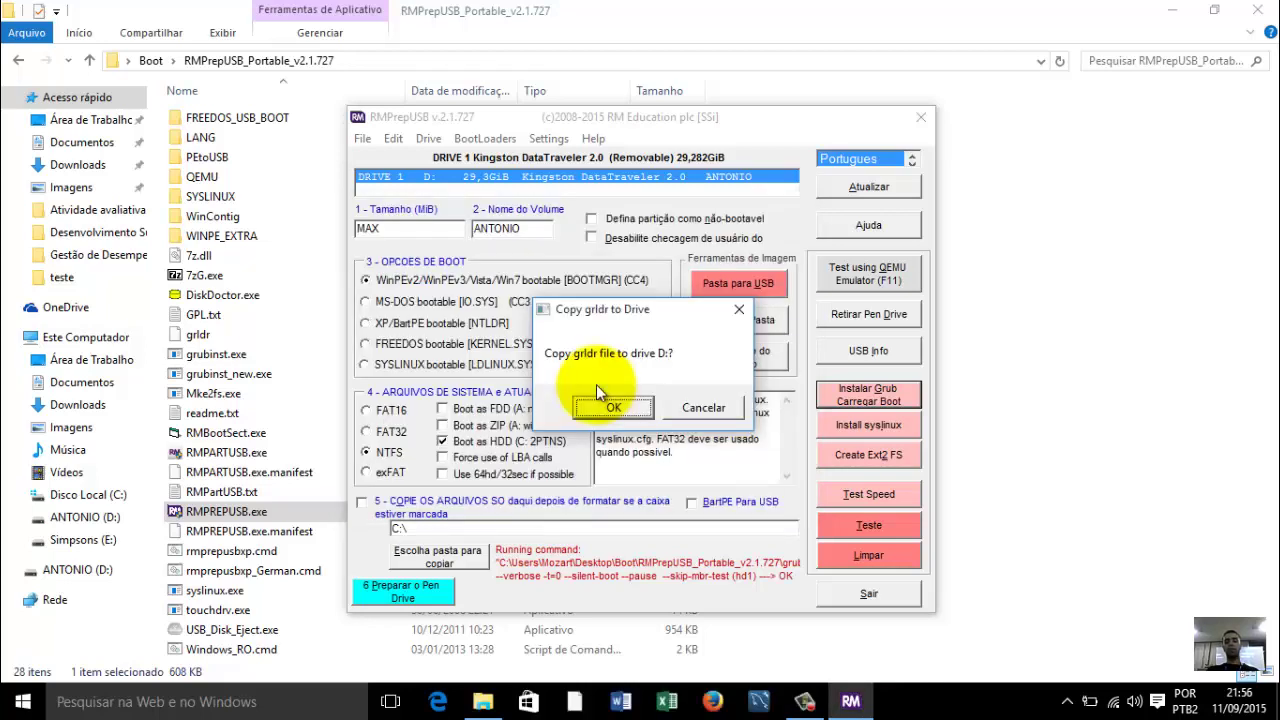
key(Return)
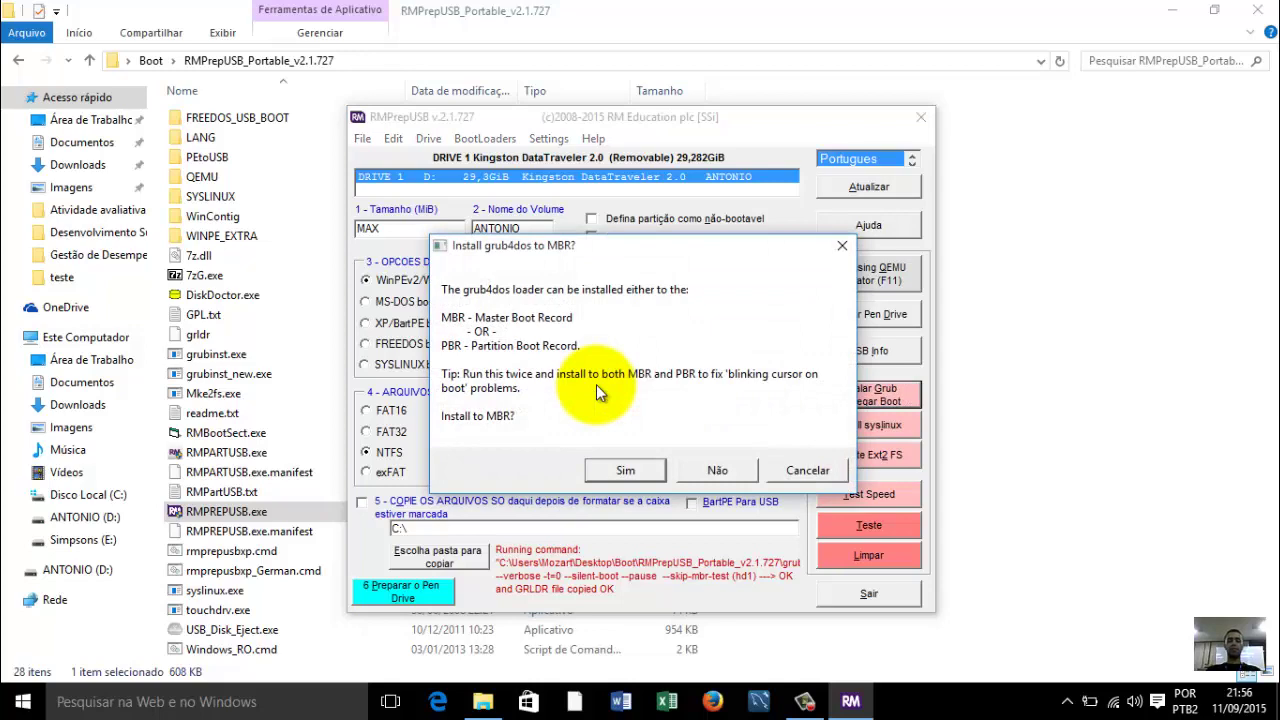
Install grub4dos to the USB drive's Partition Boot Record as well, overwriting the existing grldr file on D:.
key(Tab)
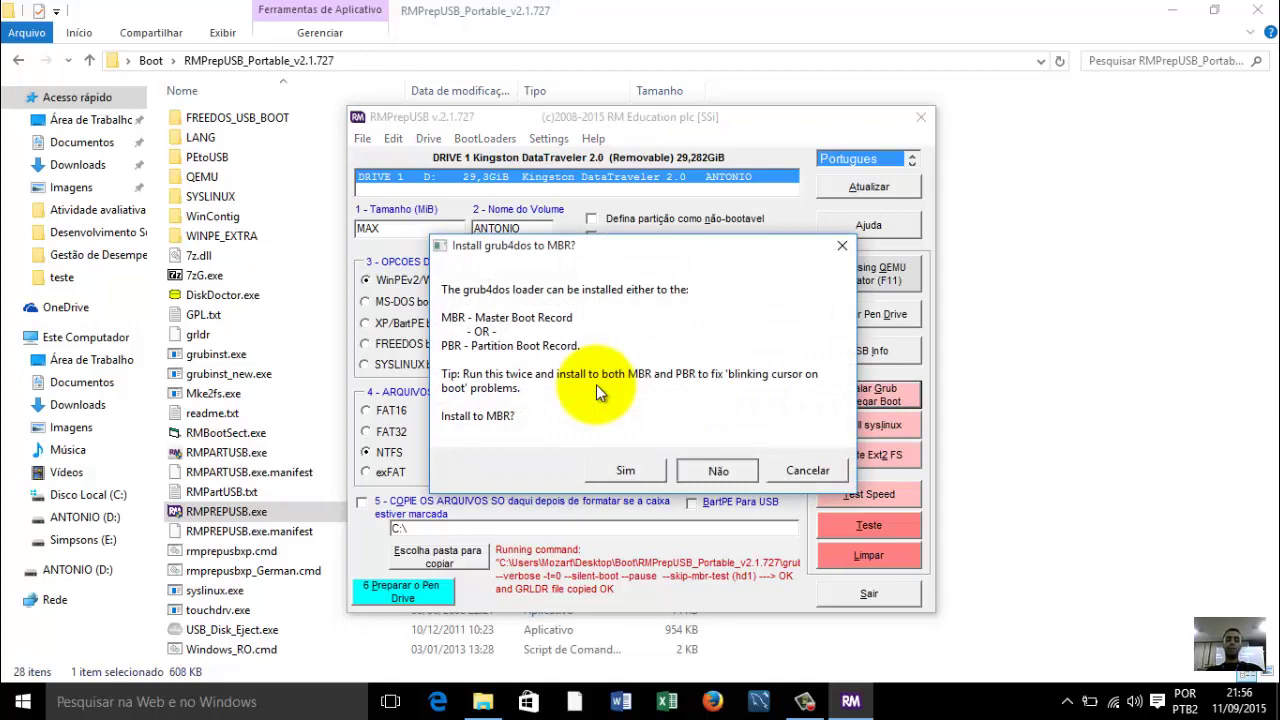
key(Return)
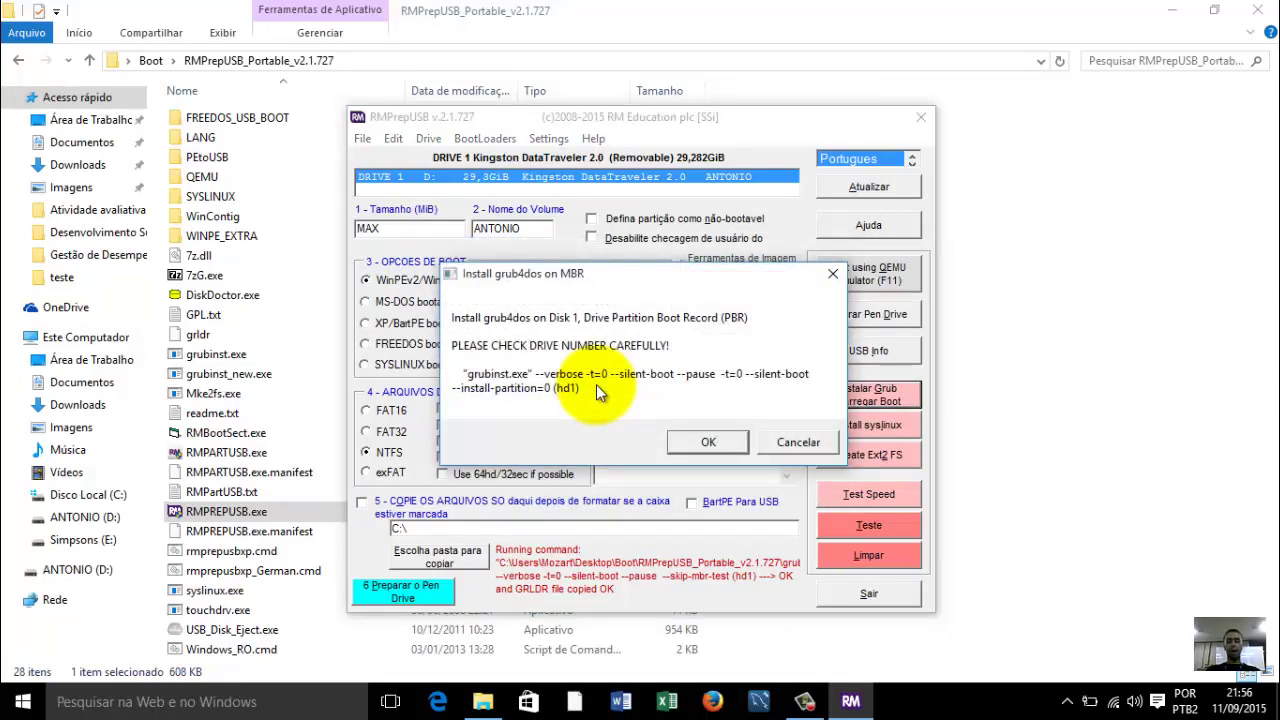
key(Return)
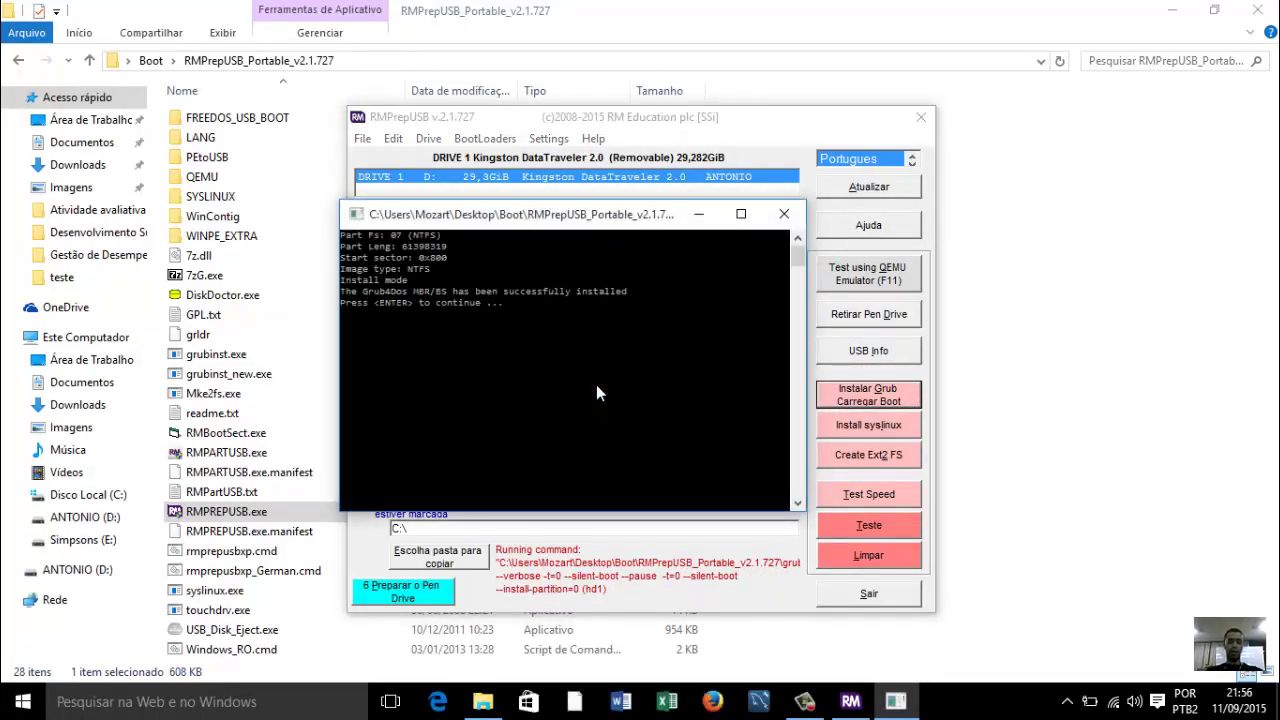
key(Return)
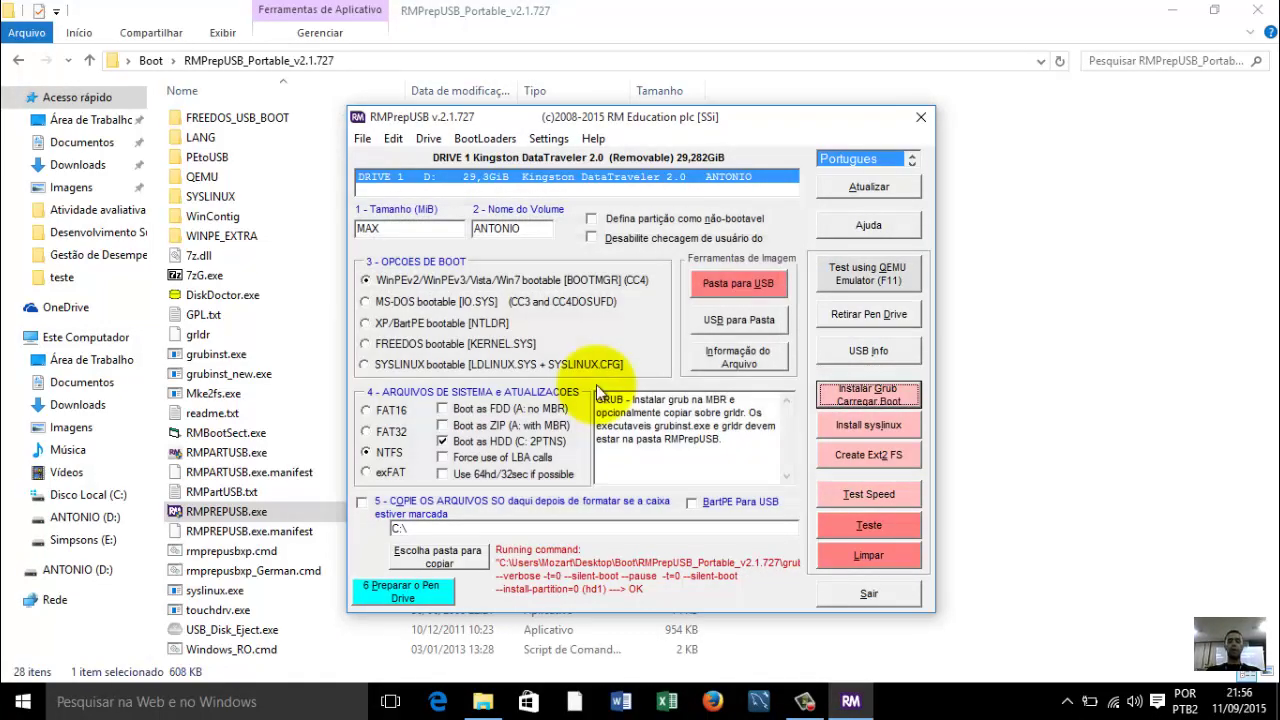
click(605, 404)
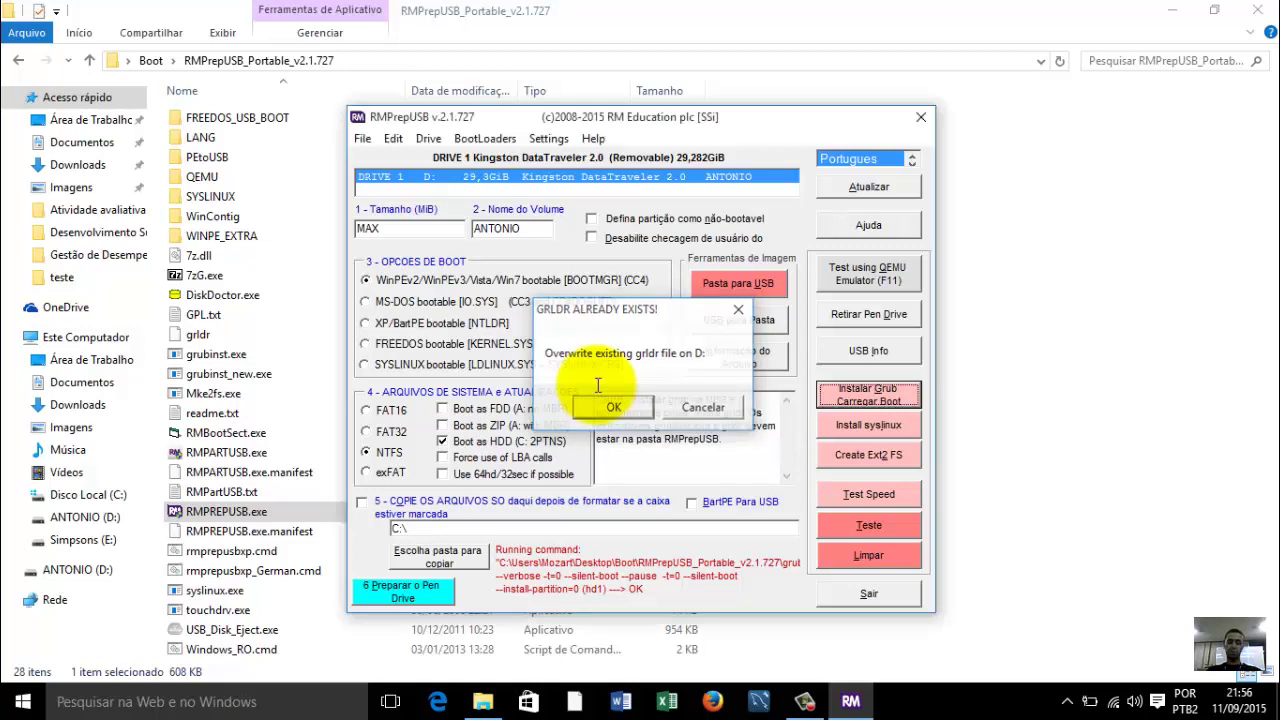
click(605, 404)
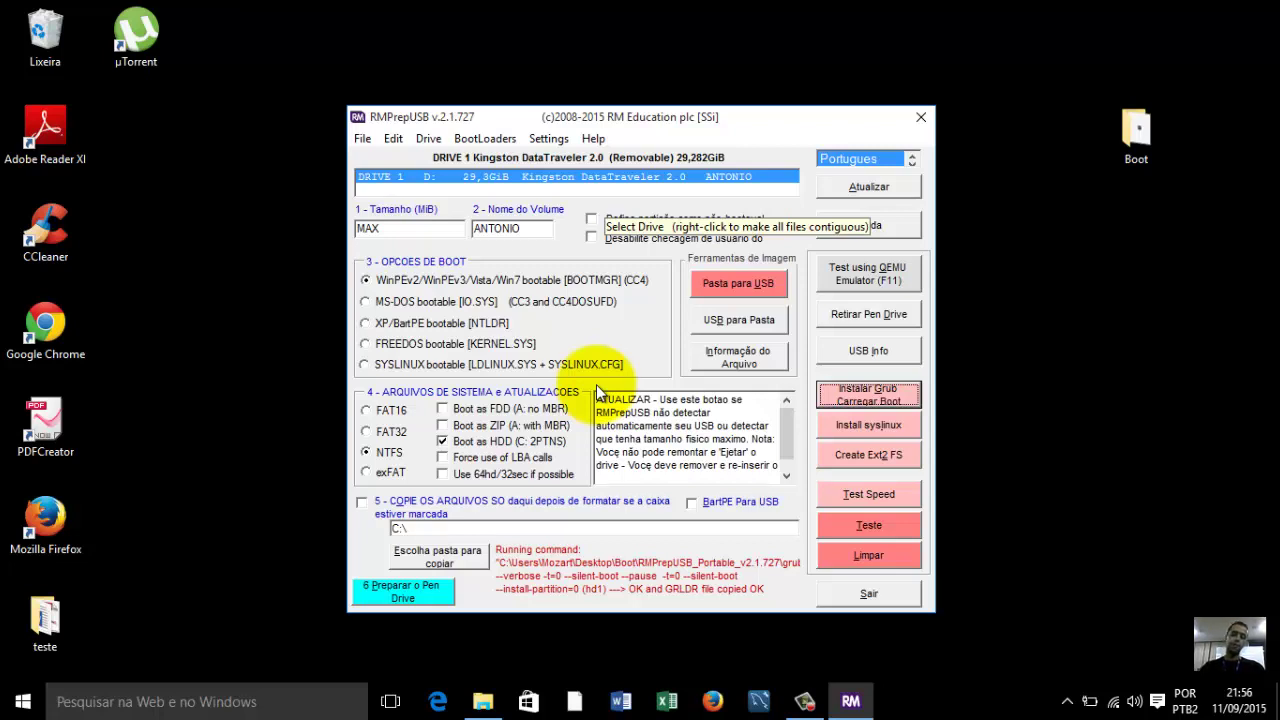
Open the Boot folder on the desktop and view the contents of Easy2Boot_v1.72DPMS.7z, then close the archive.
double_click(1136, 135)
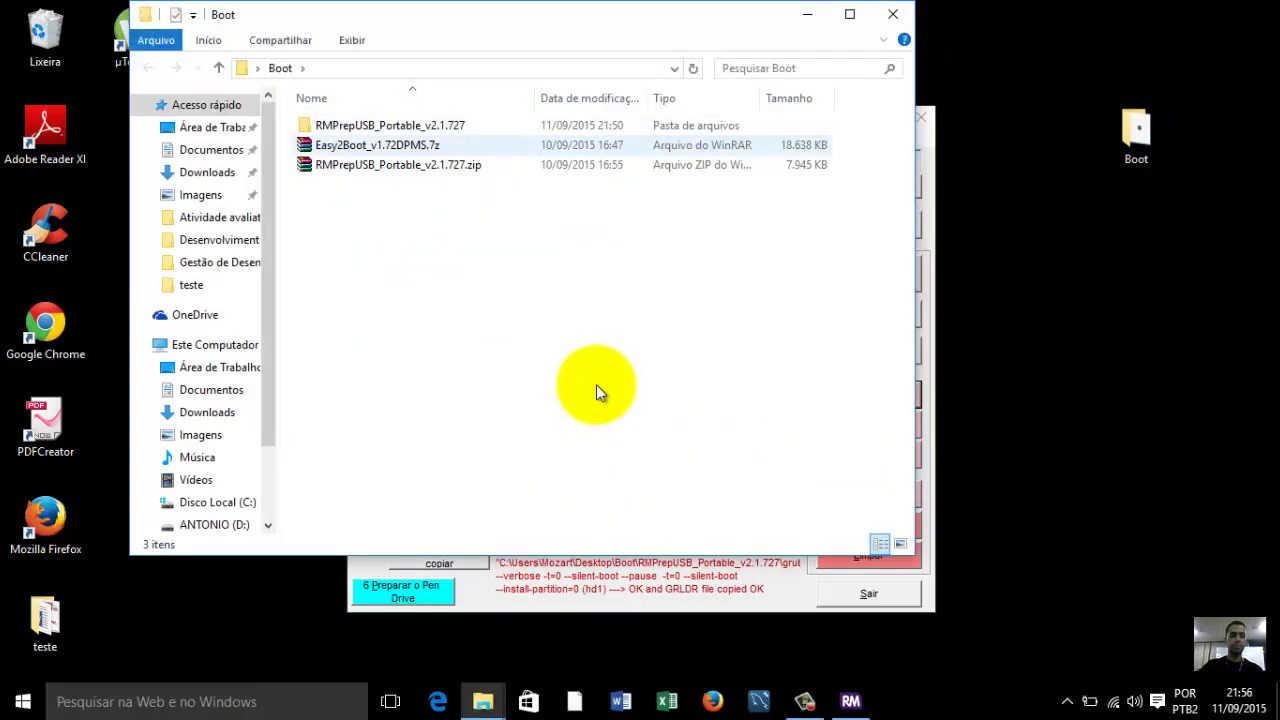
double_click(377, 145)
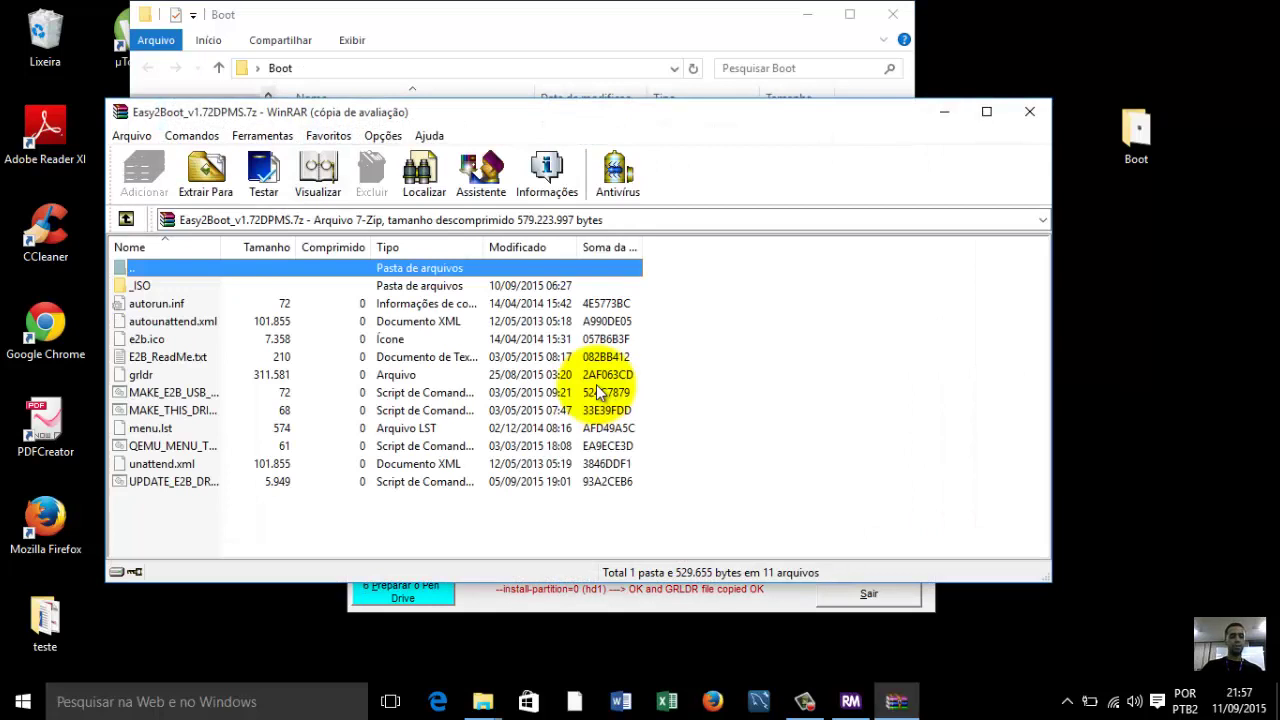
click(598, 392)
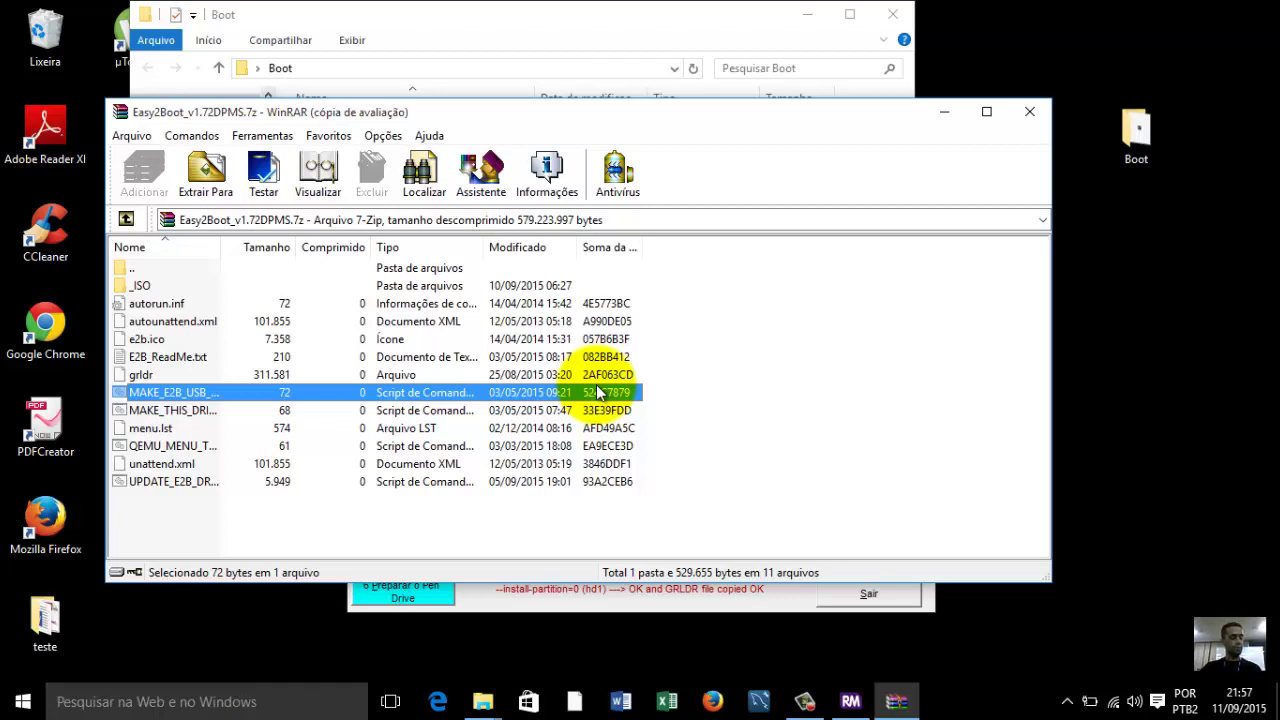
key(alt+F4)
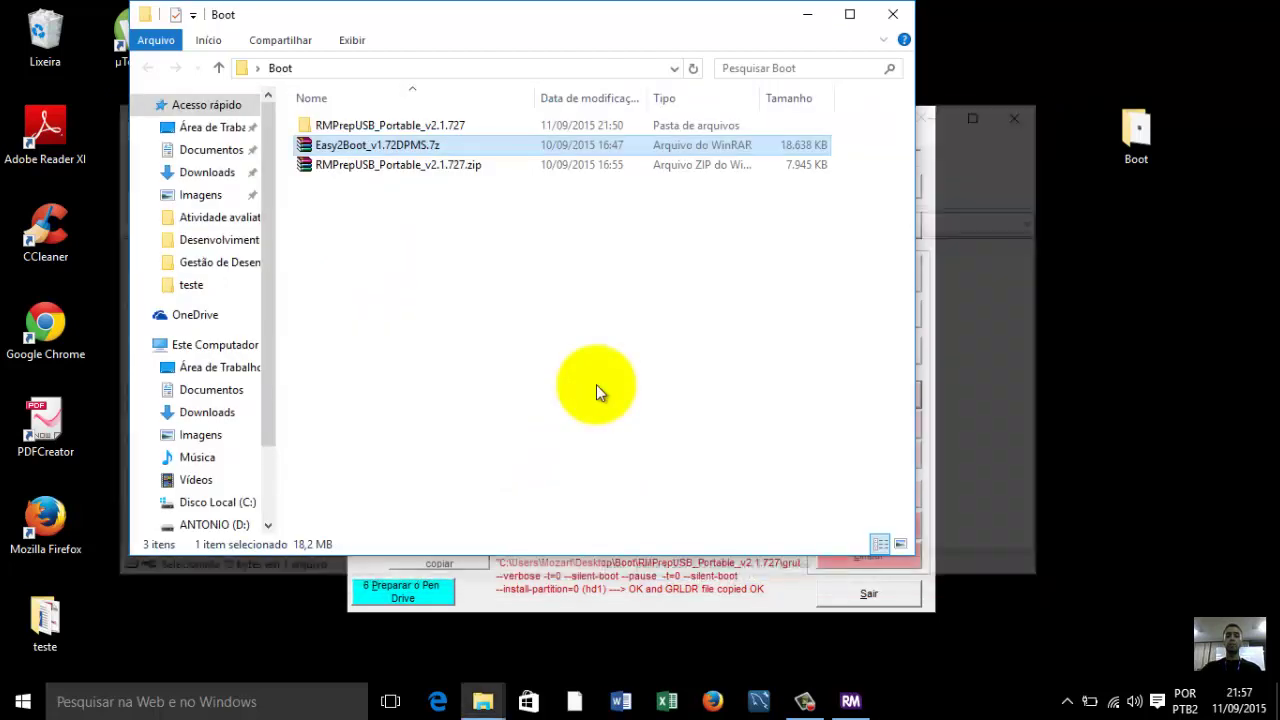
Extract Easy2Boot_v1.72DPMS.7z to the root of drive D:, replacing the existing grldr file.
key(shift+Down)
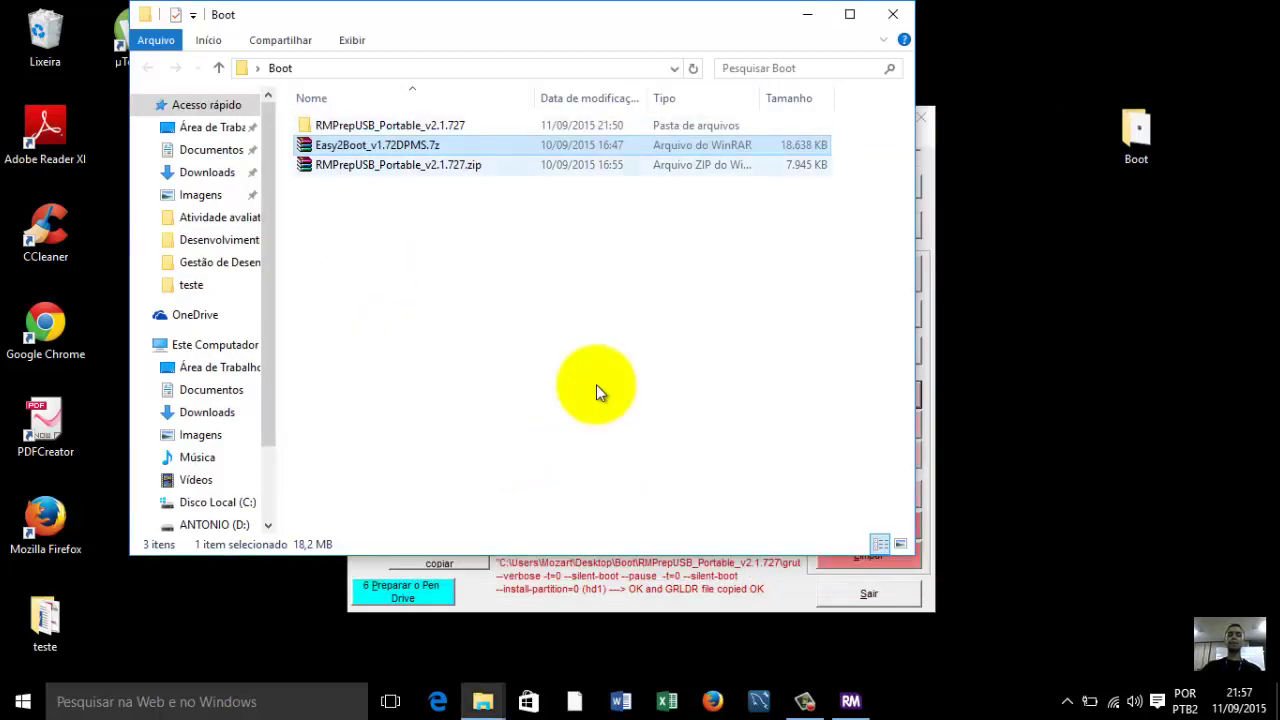
key(shift+Up)
key(shift+Up)
key(Down)
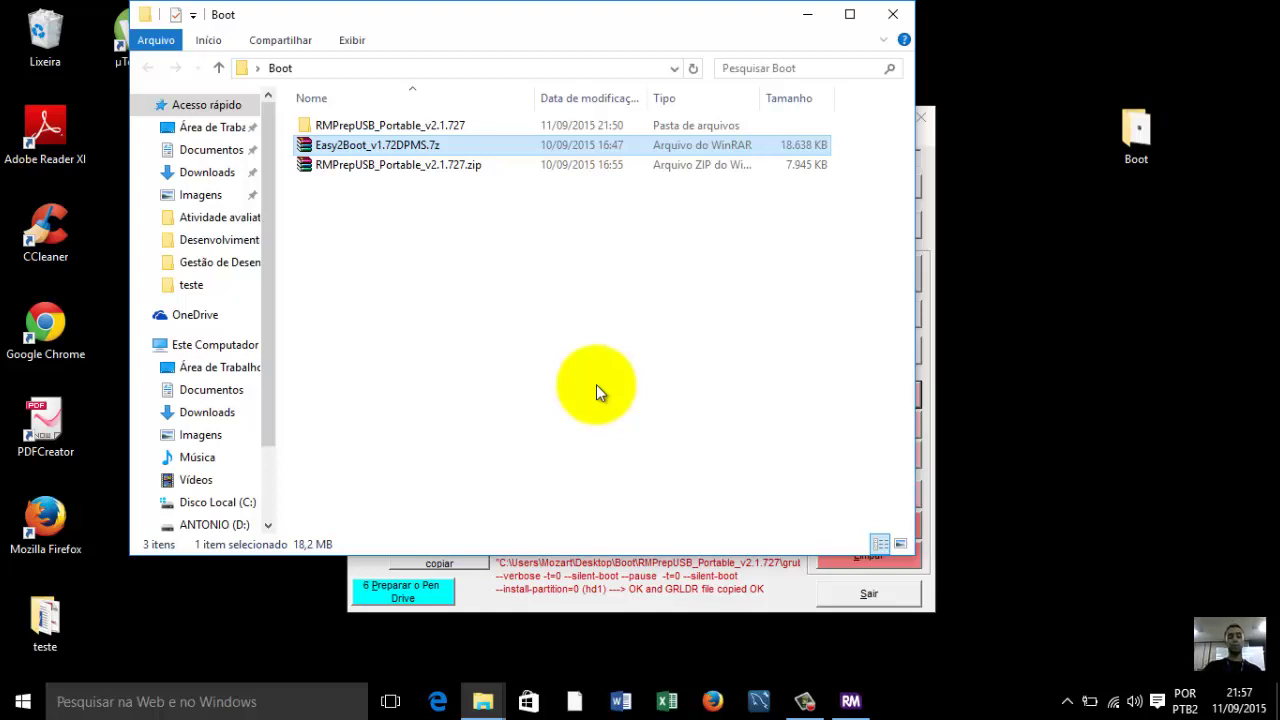
key(shift+F10)
key(Down)
key(Down)
key(Down)
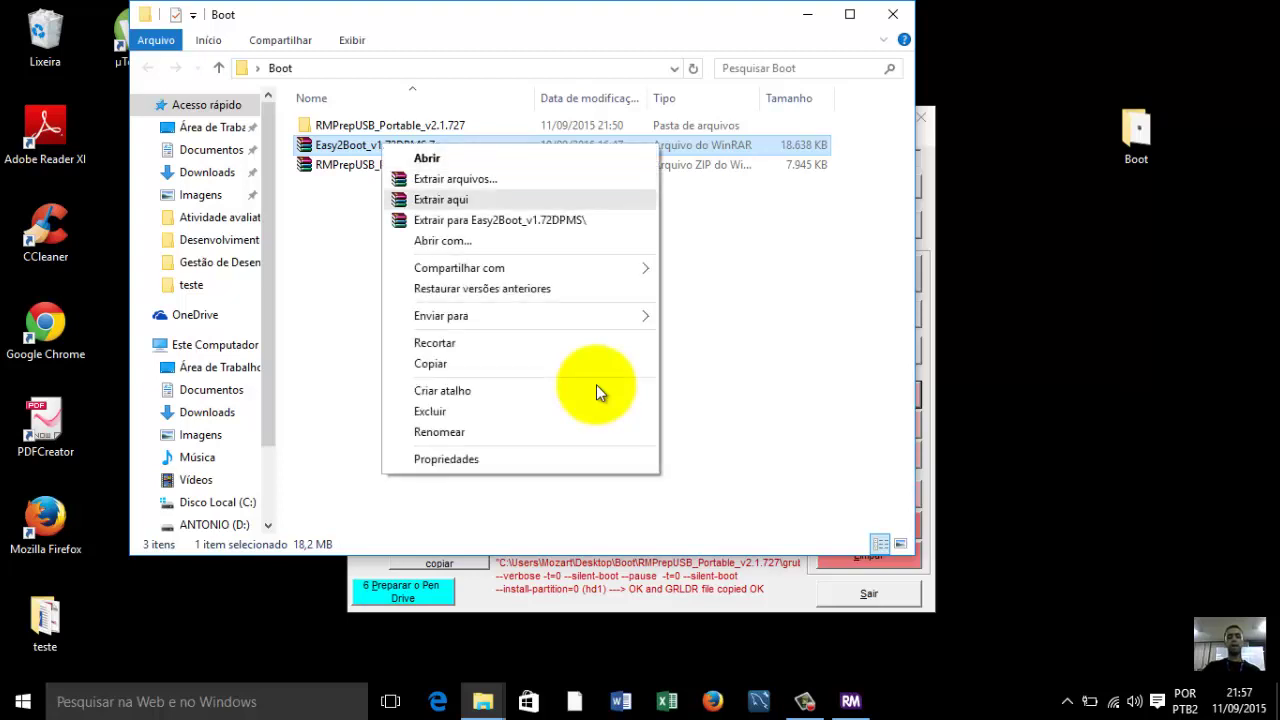
key(Up)
key(Return)
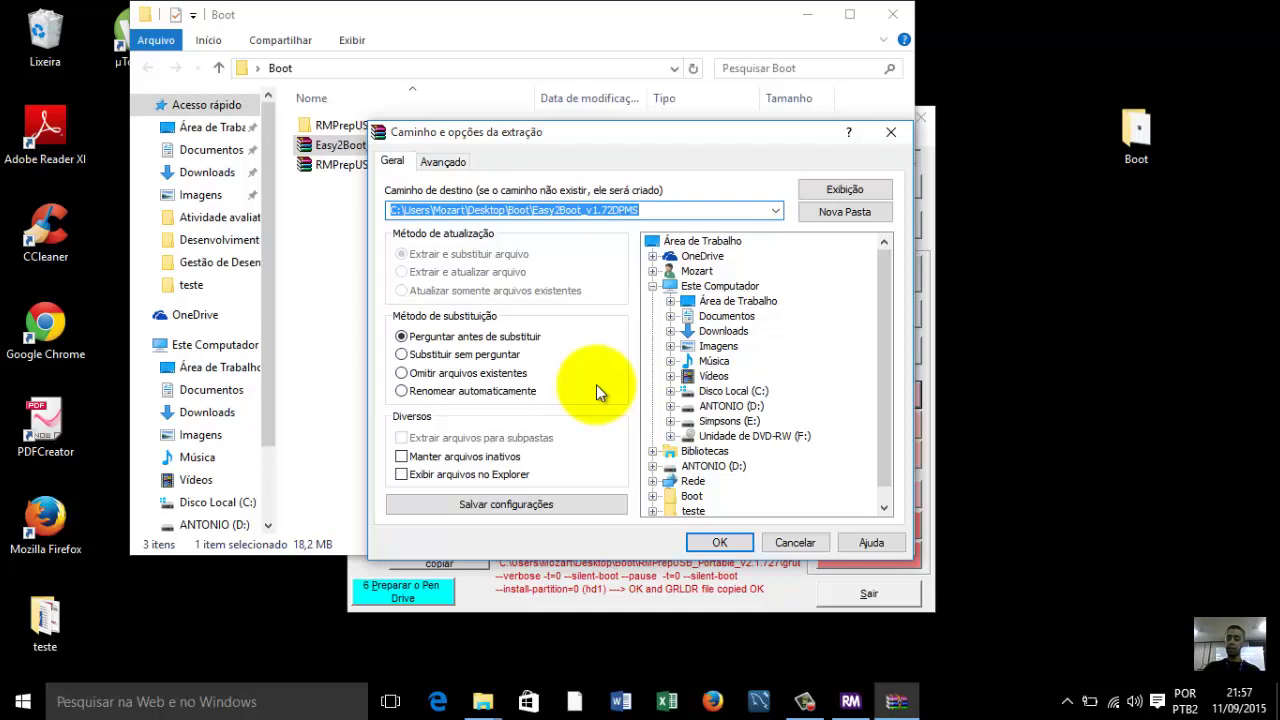
click(731, 406)
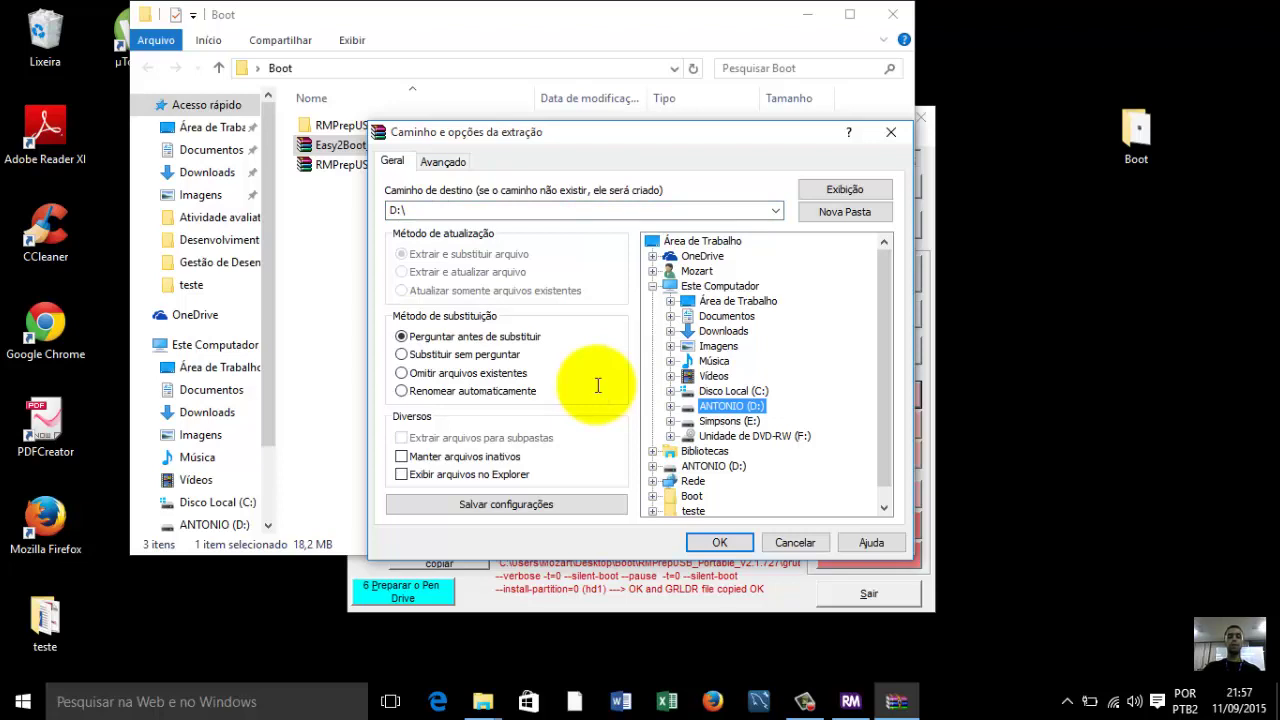
key(Return)
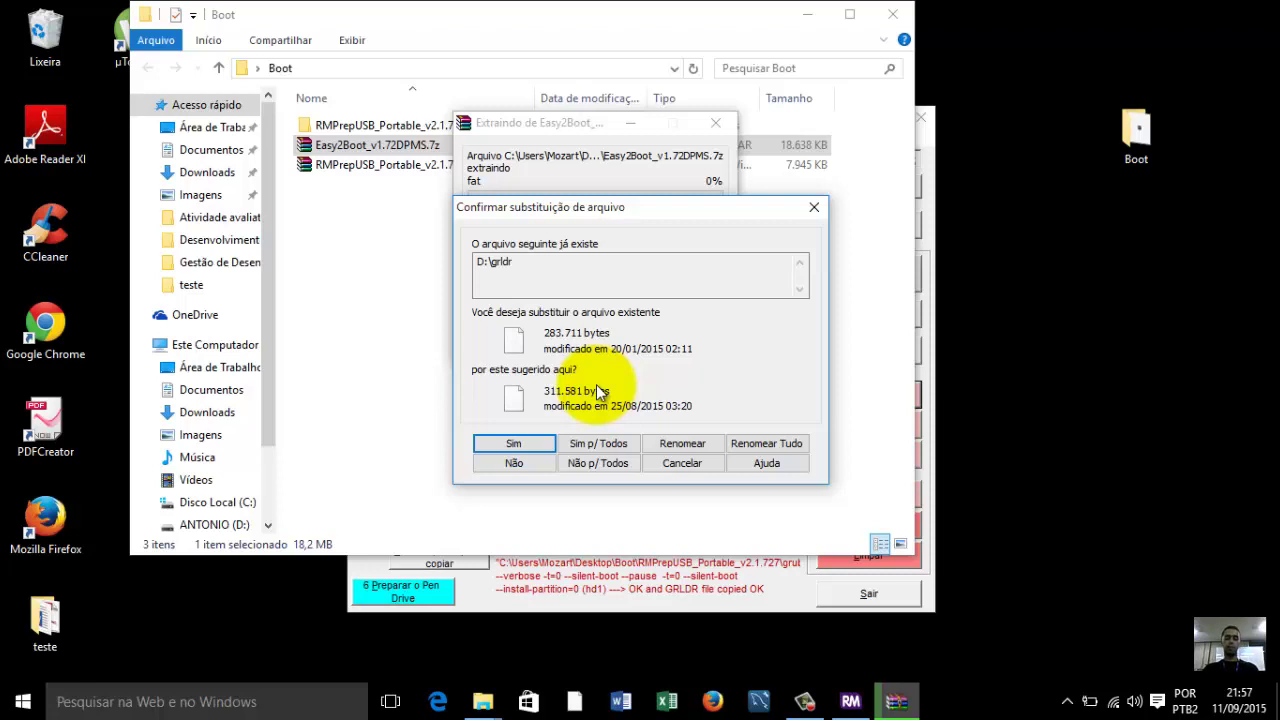
key(Tab)
key(Return)
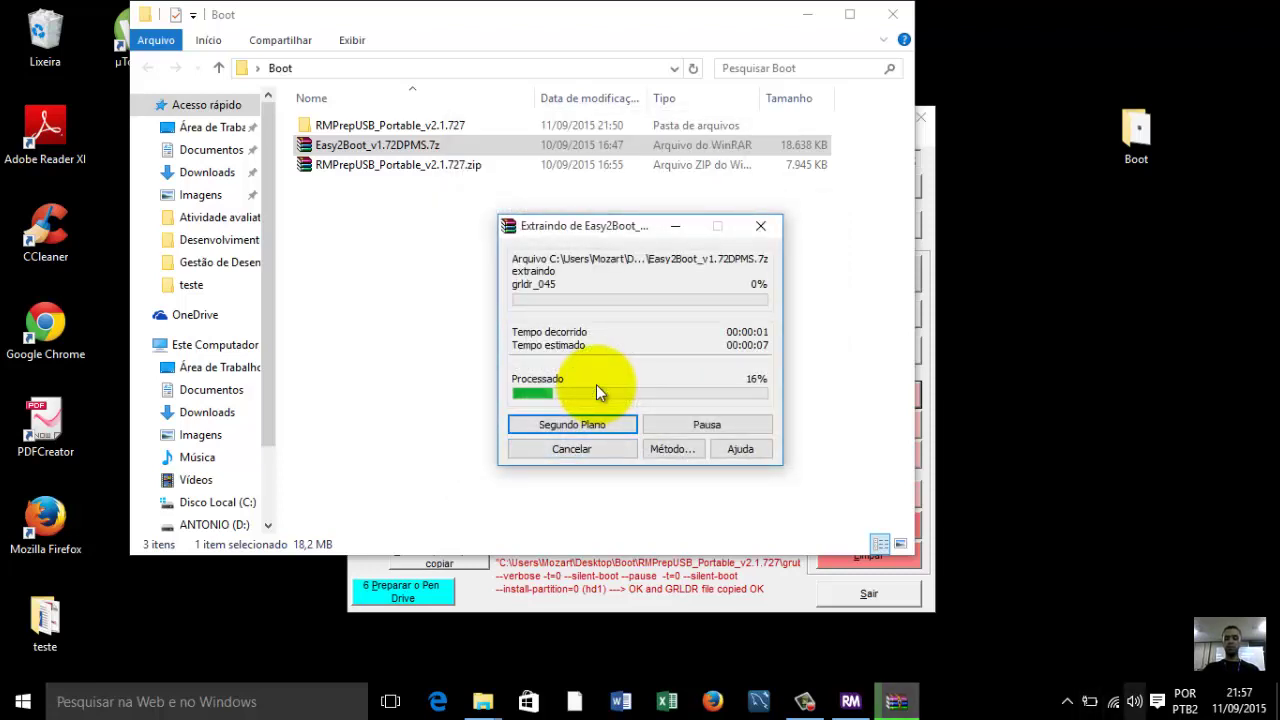
key(F9)
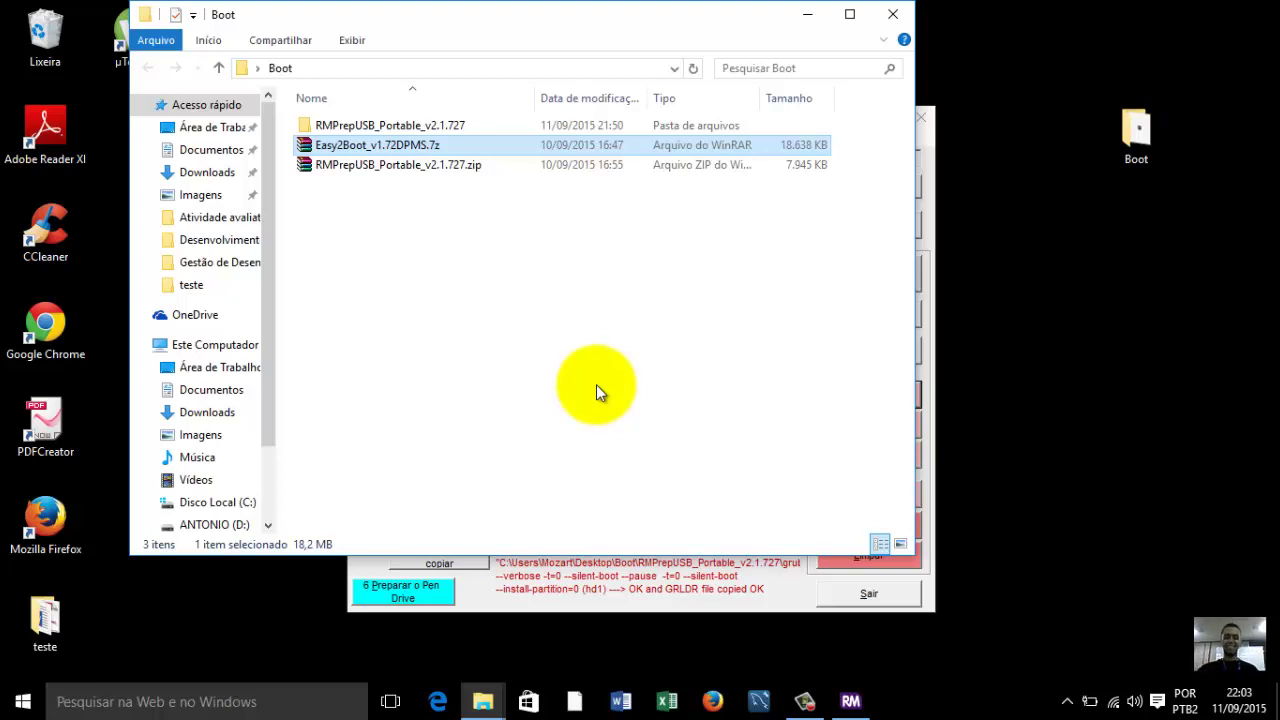
Open drive D: in a maximized file explorer window and check the extracted Easy2Boot files.
key(super+e)
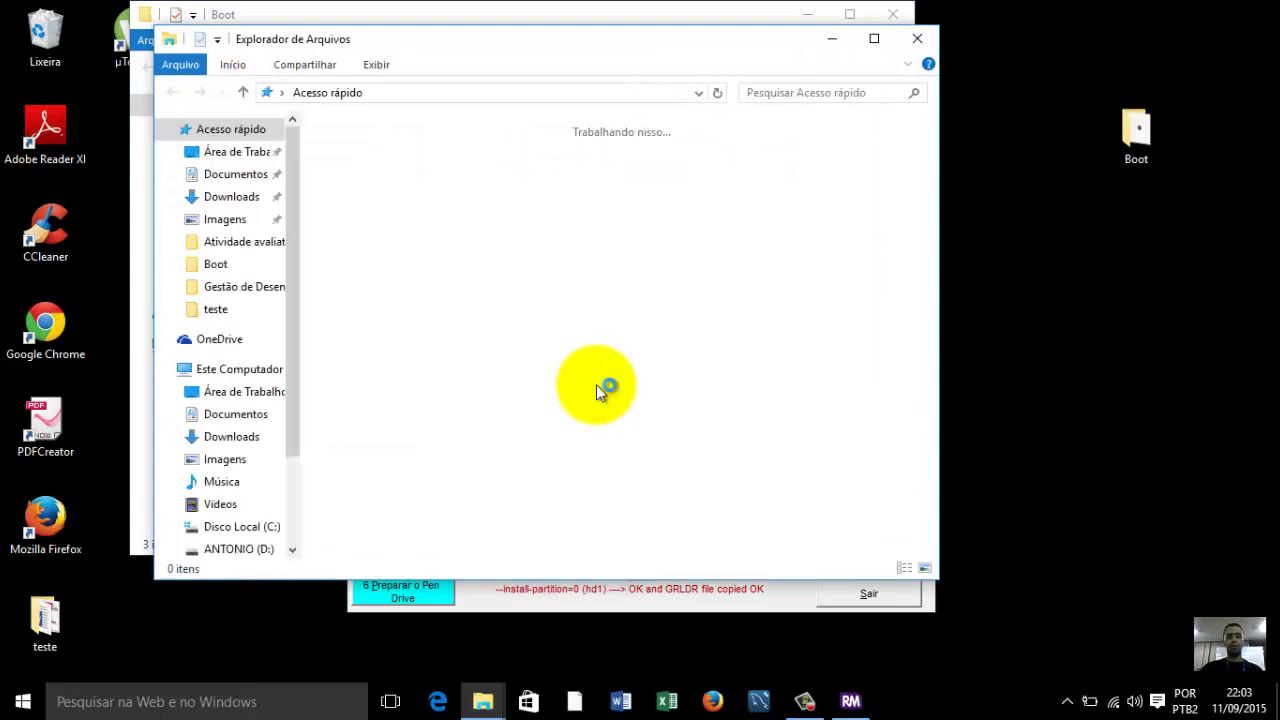
key(super+Up)
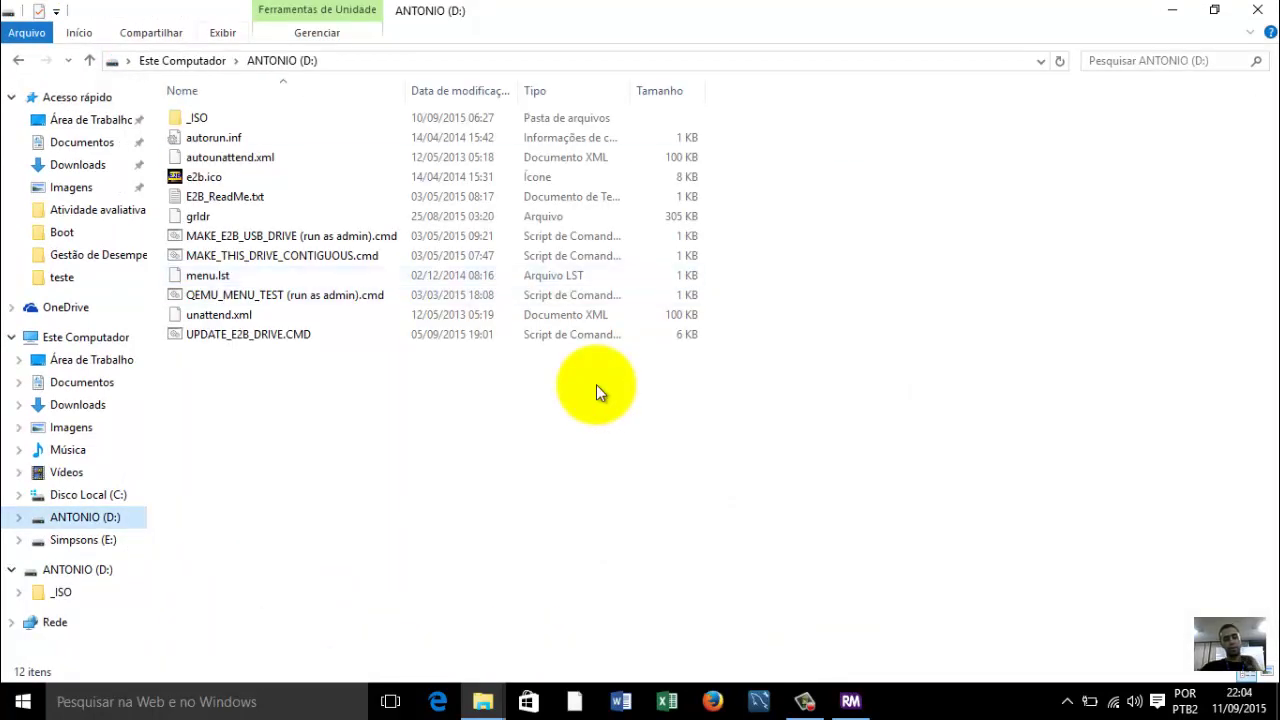
drag(429, 429, 190, 105)
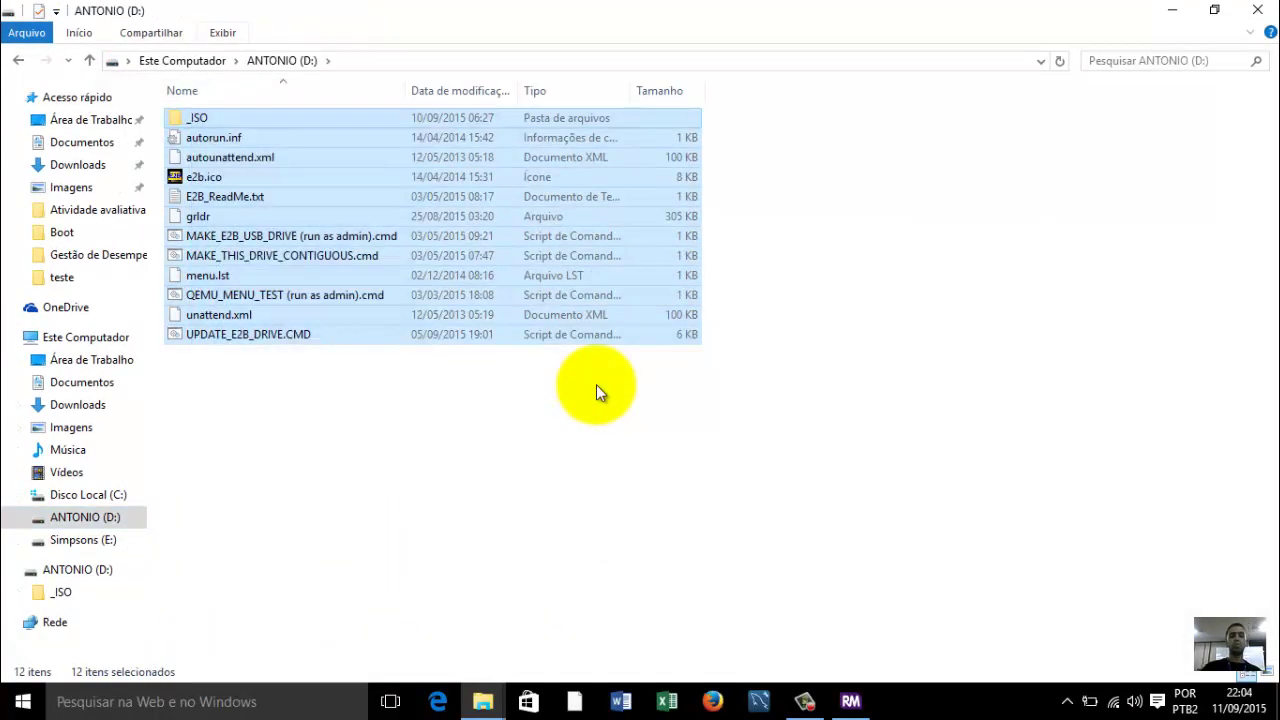
click(597, 392)
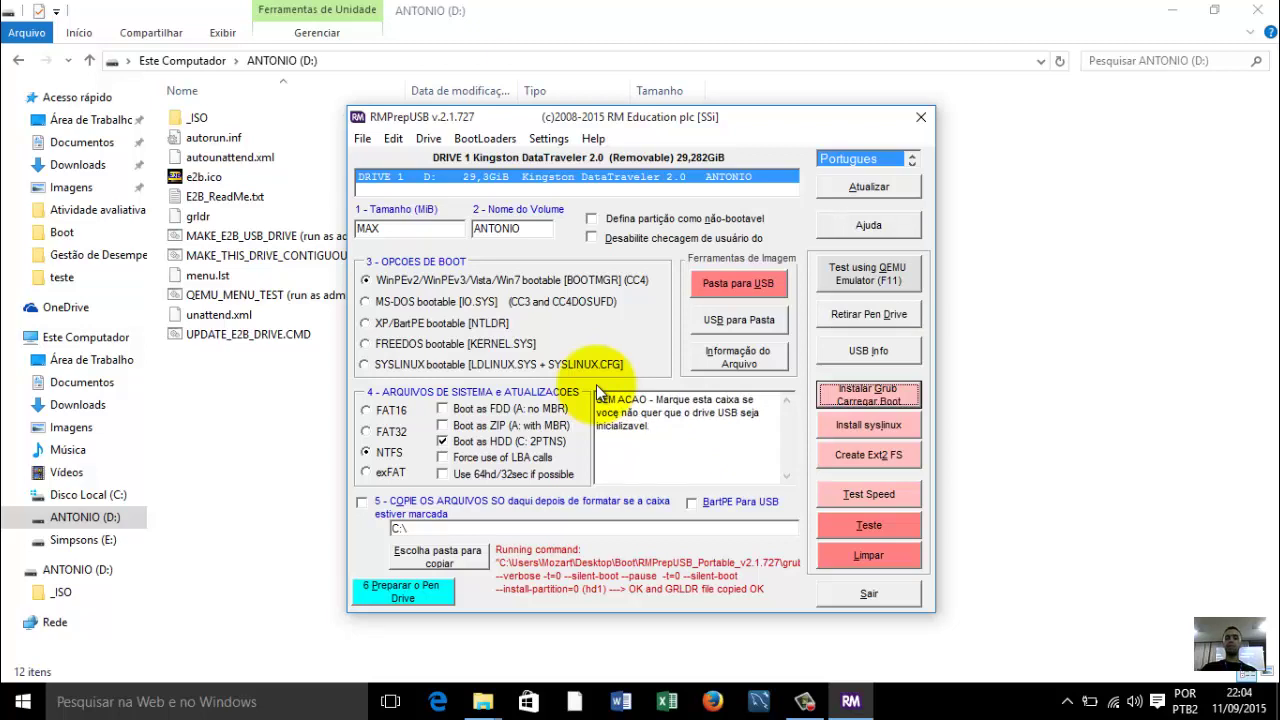
Start the QEMU boot test of the USB drive with virtual hard disk size 0 and 1000 MiB of virtual memory.
key(F11)
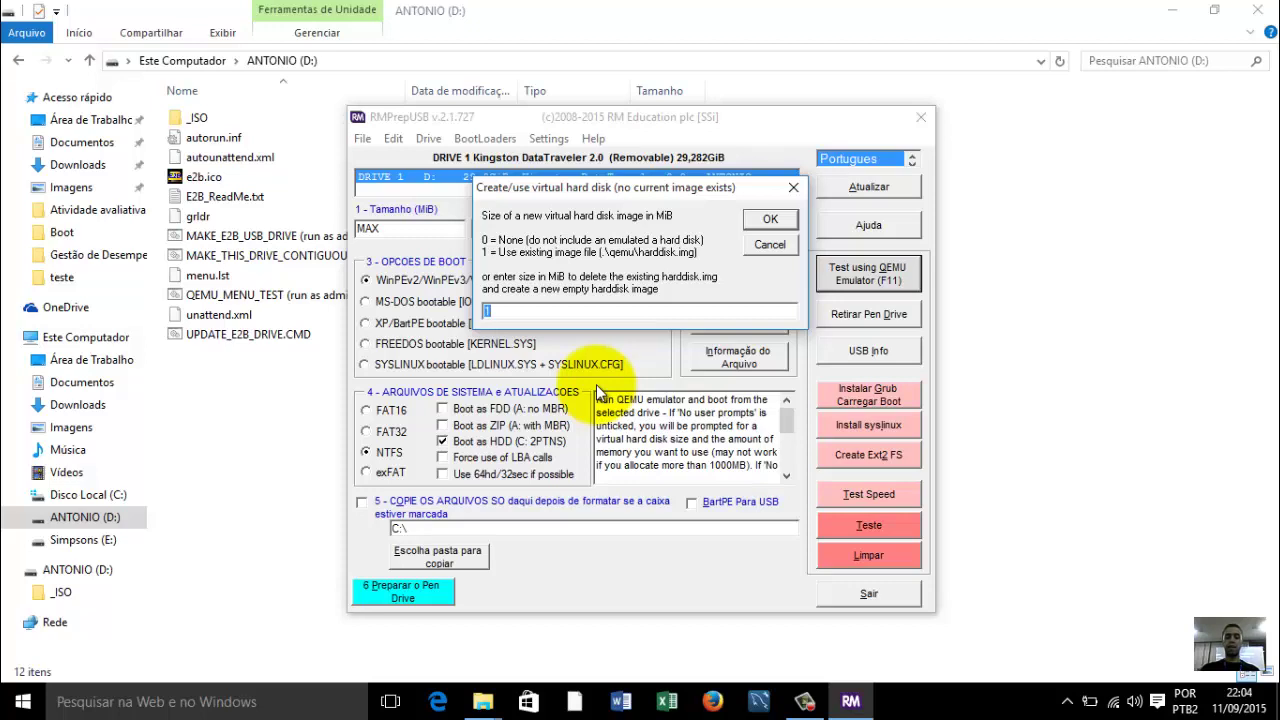
text(0)
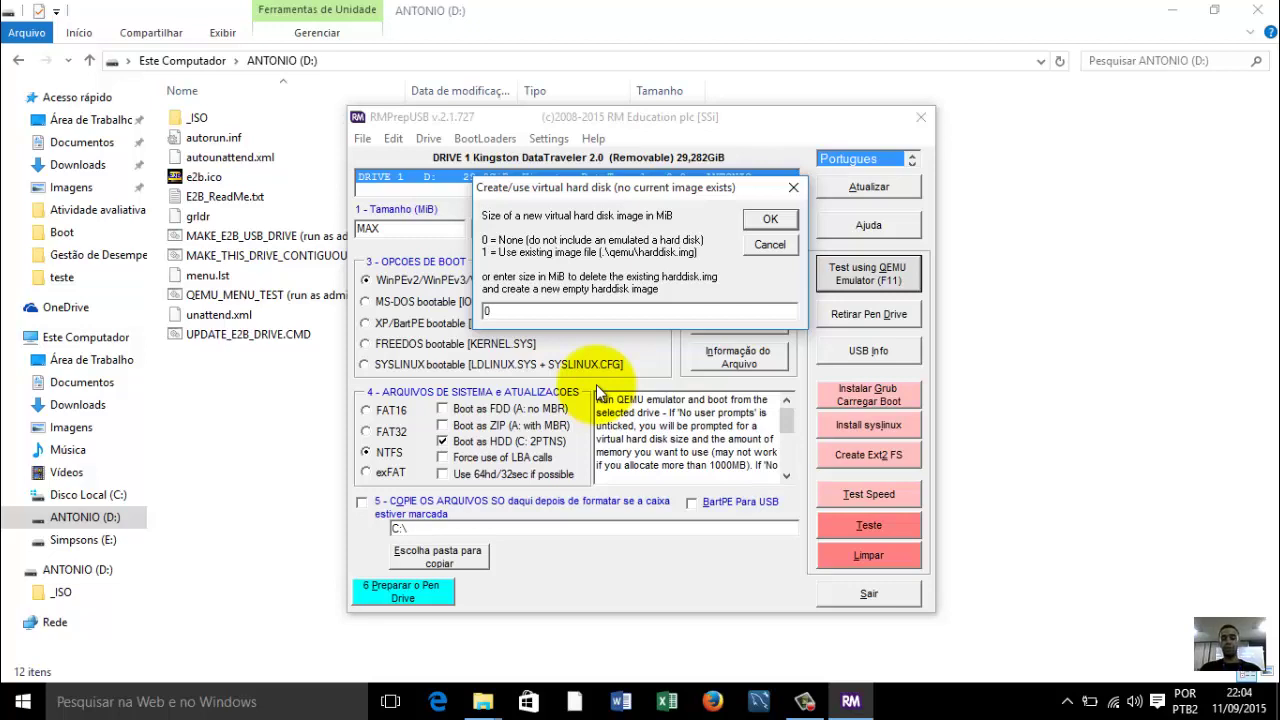
key(Return)
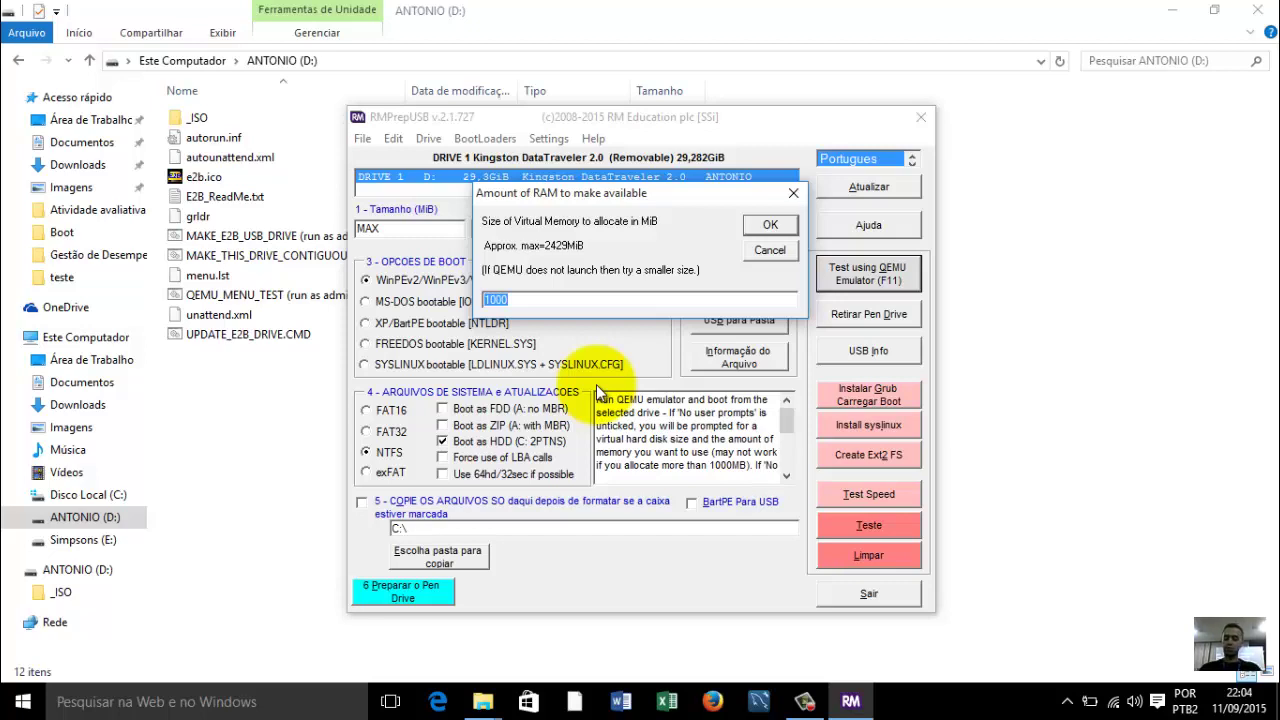
key(Return)
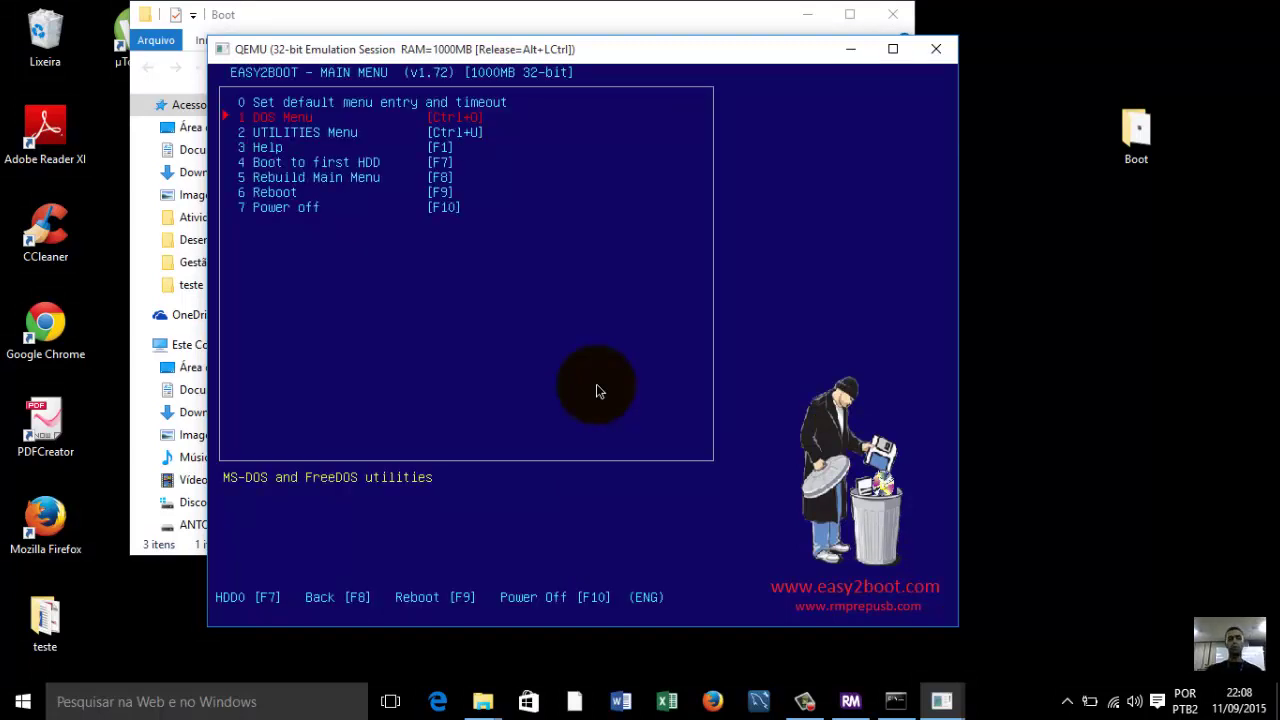
Browse the entries of the Easy2Boot main menu in the emulator, including DOS Menu, Help and Boot to first HDD, then close QEMU.
key(Up)
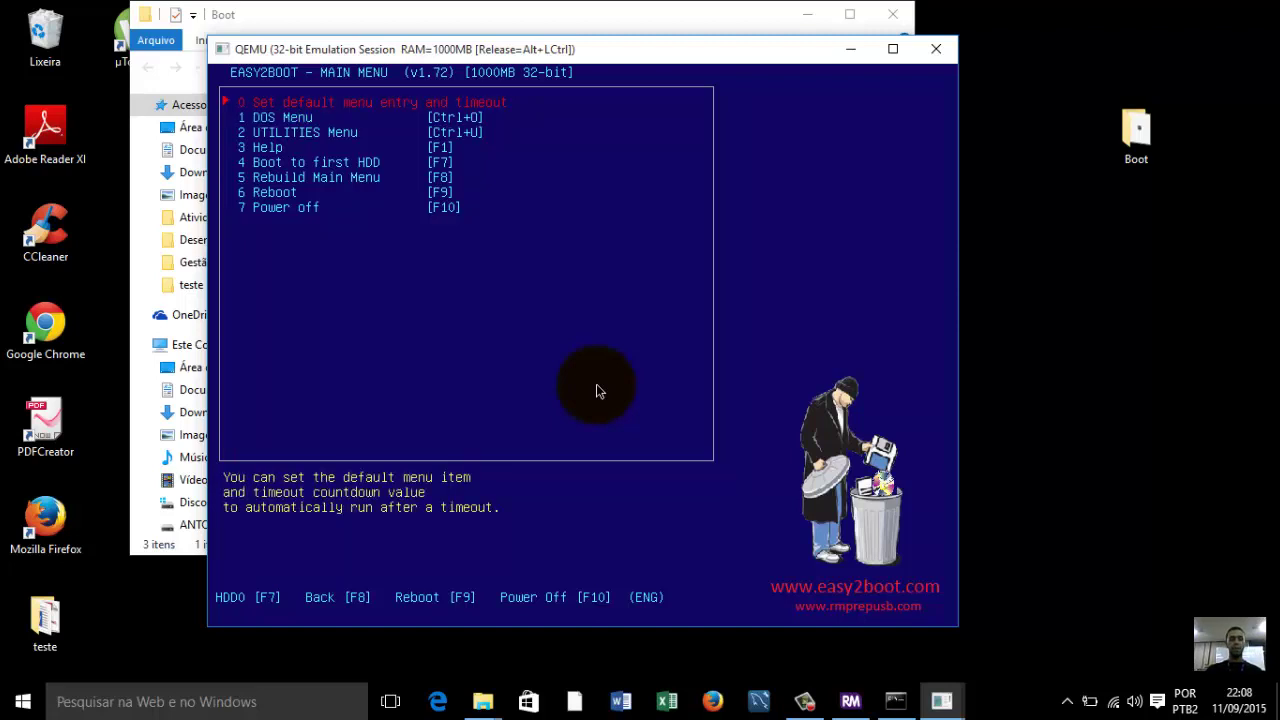
key(Down)
key(Down)
key(Down)
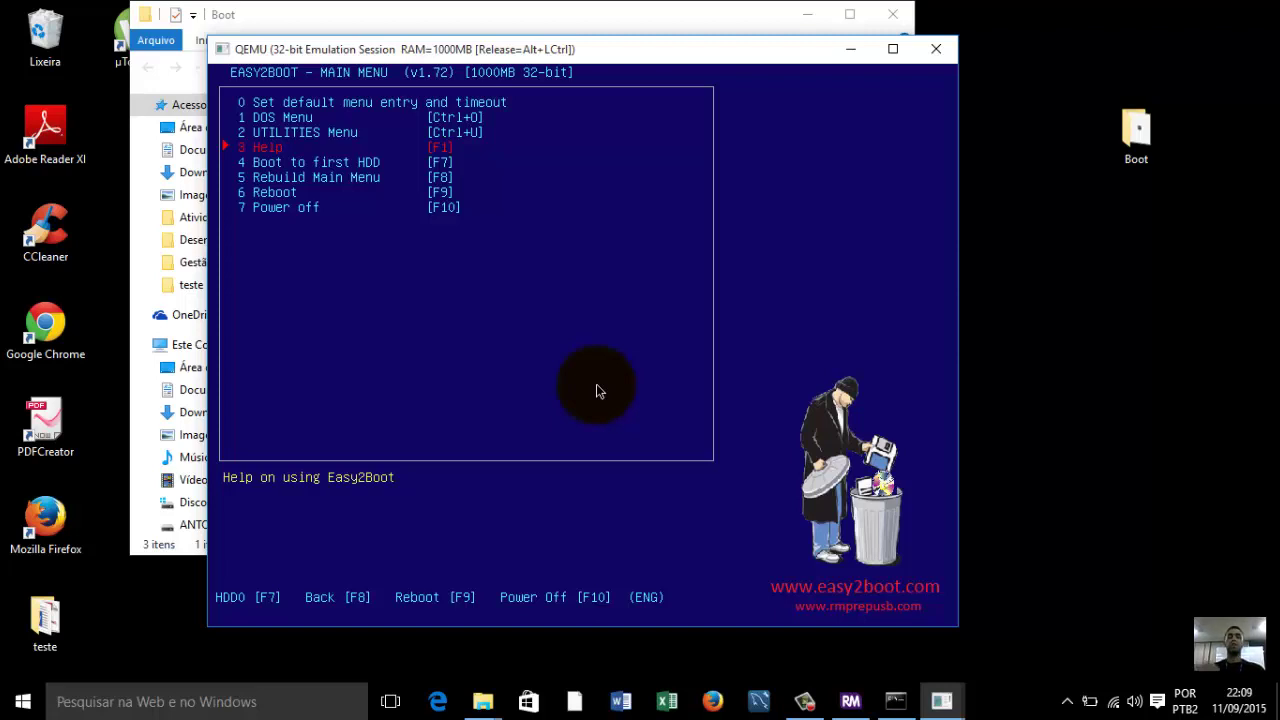
key(Down)
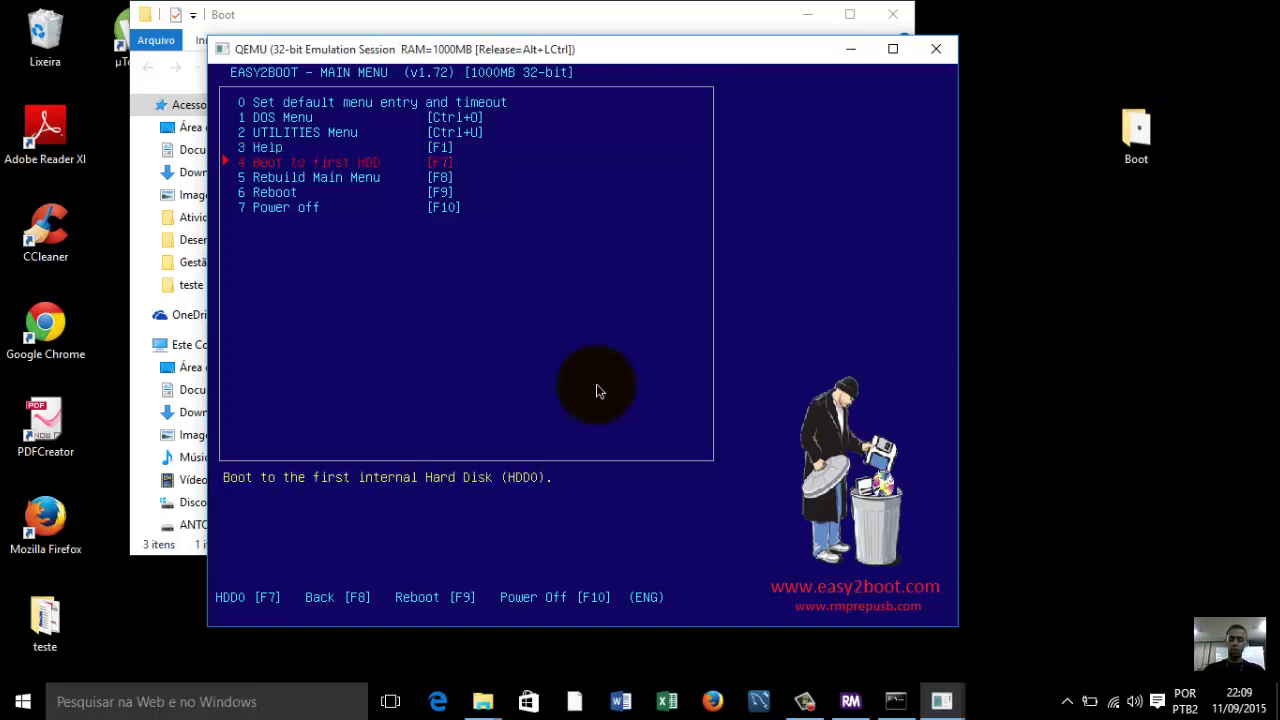
key(Down)
key(Down)
key(Up)
key(Up)
key(Down)
key(Up)
key(Up)
key(Up)
key(Up)
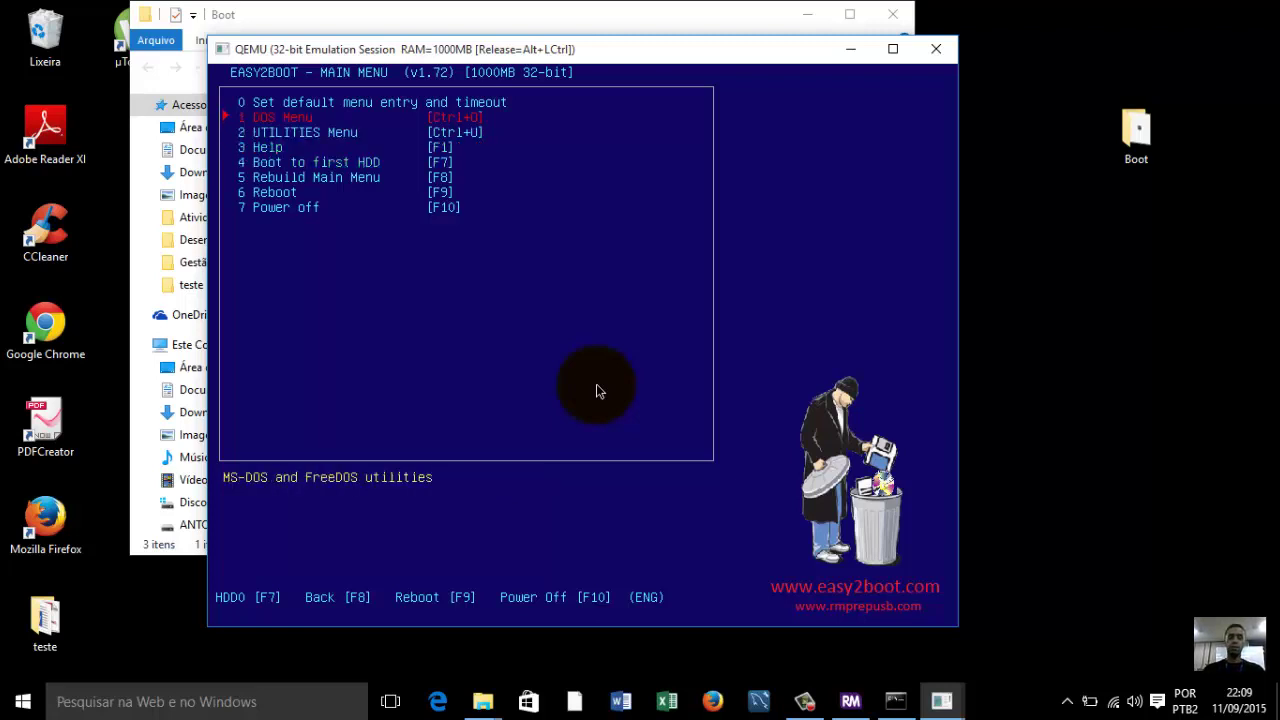
key(Down)
key(alt+F4)
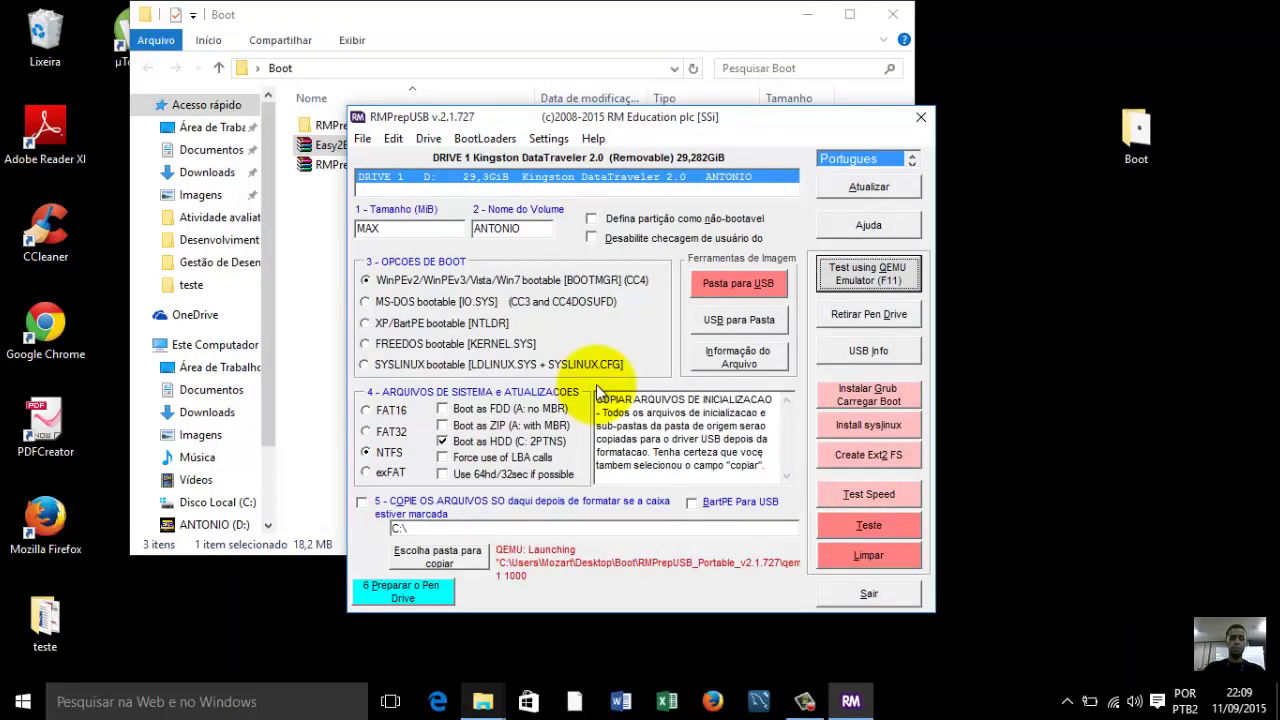
Switch to the maximized RMPrepUSB_Portable_v2.1.727 file explorer window and open drive D: through Este Computador.
mouse_move(483, 702)
click(398, 615)
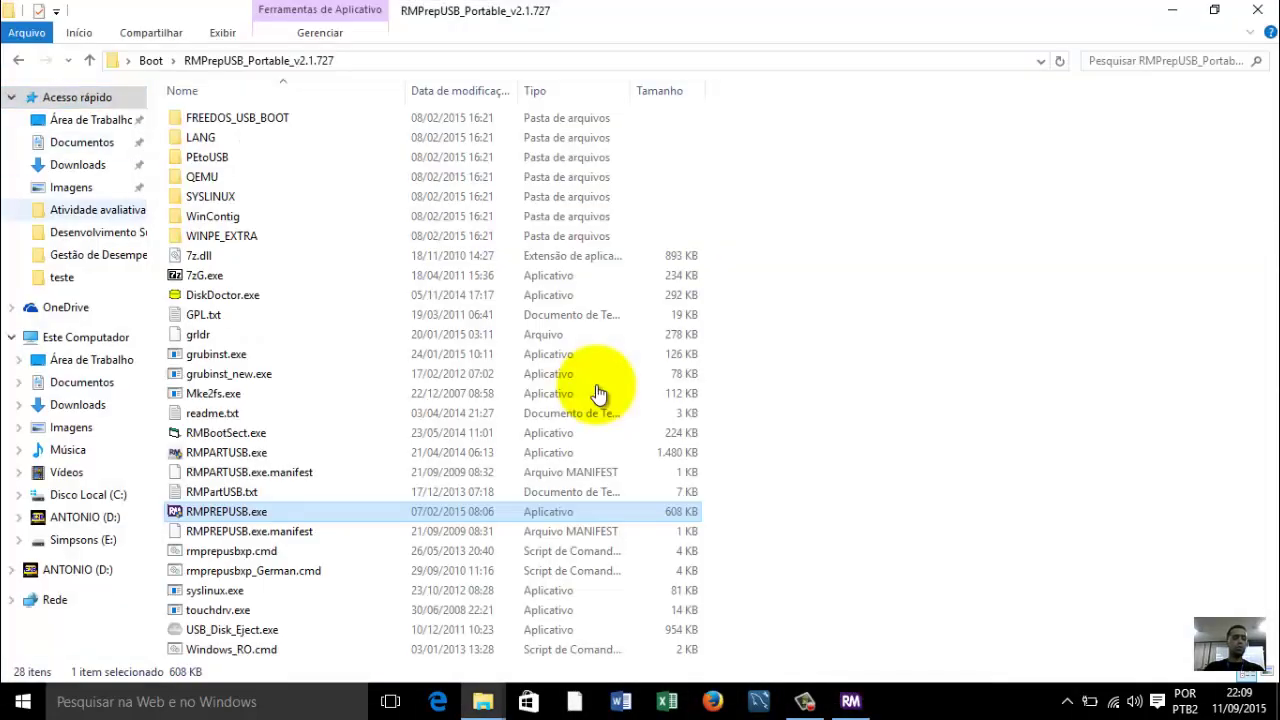
click(86, 337)
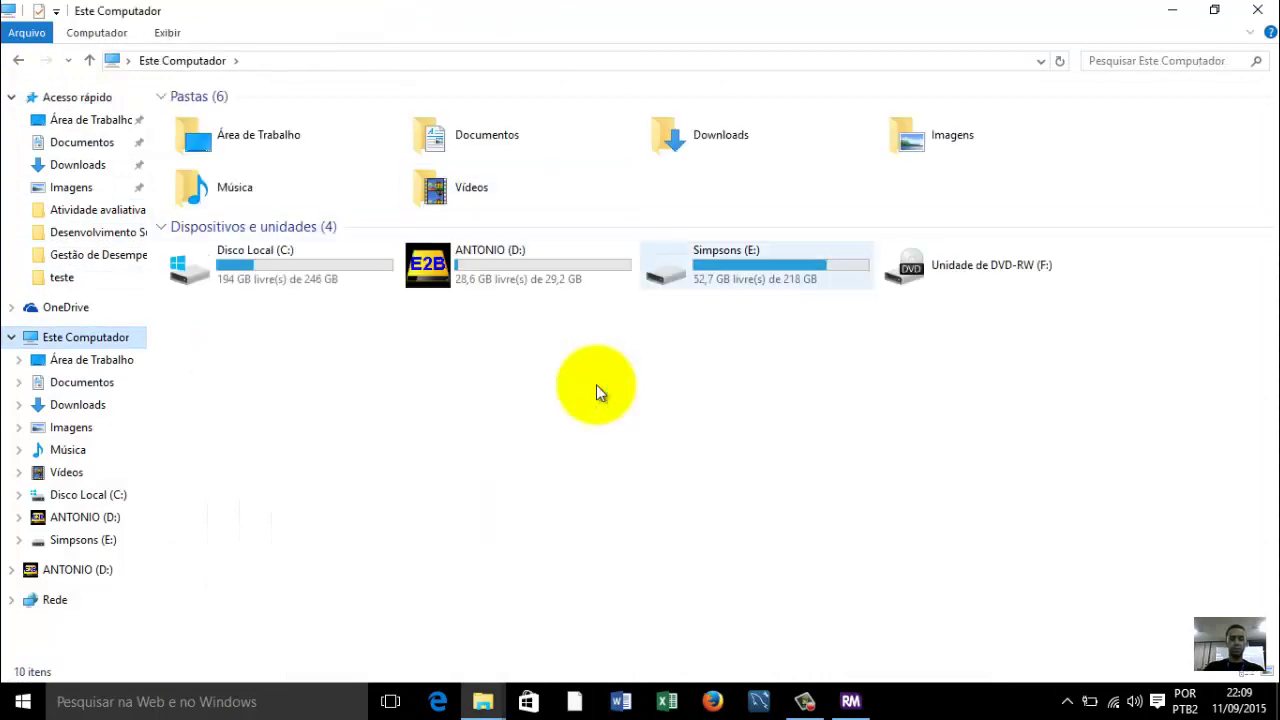
double_click(500, 255)
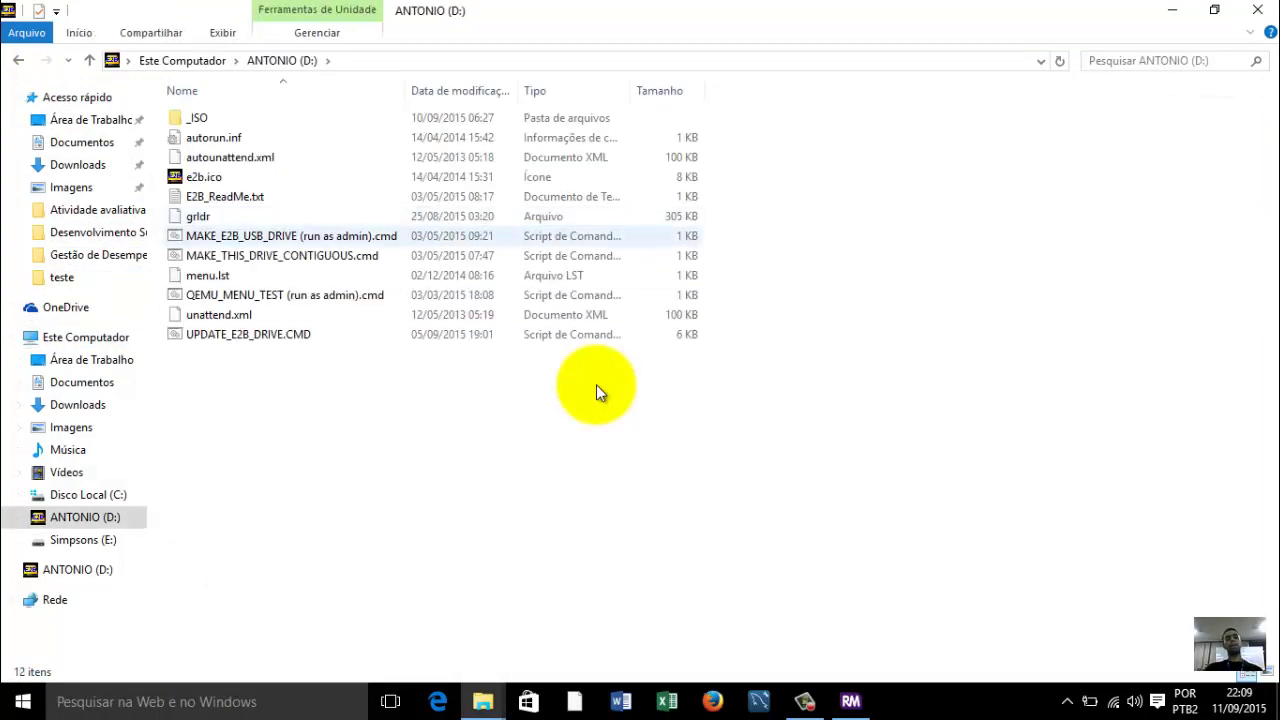
key(alt+Left)
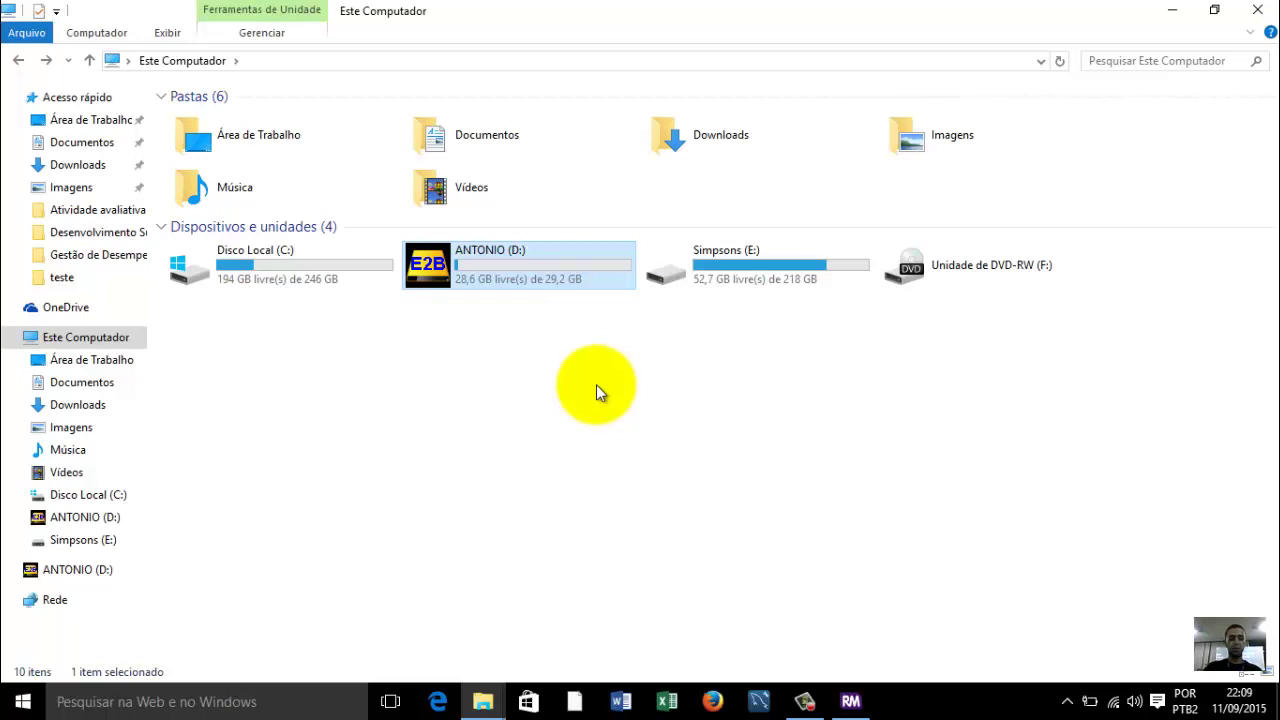
key(alt+Right)
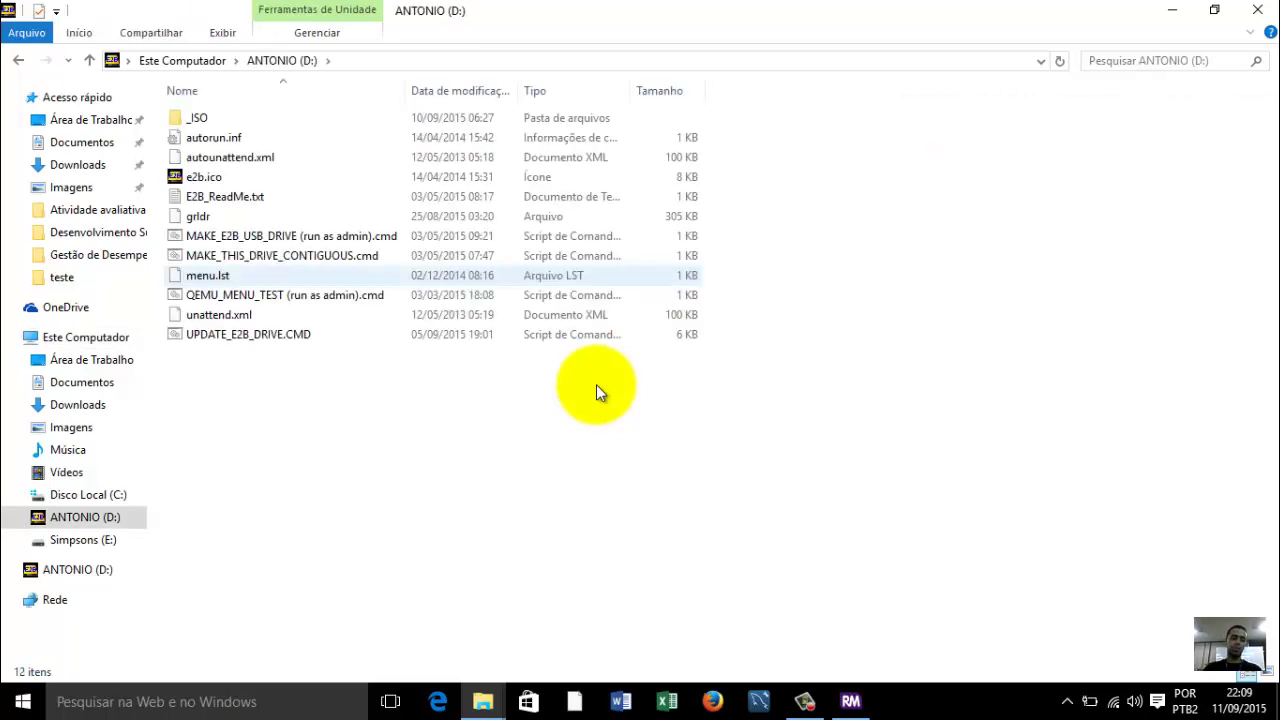
Examine the Easy2Boot files in the root of drive D:, including e2b.ico, and leave nothing selected.
key(Up)
key(Up)
key(Up)
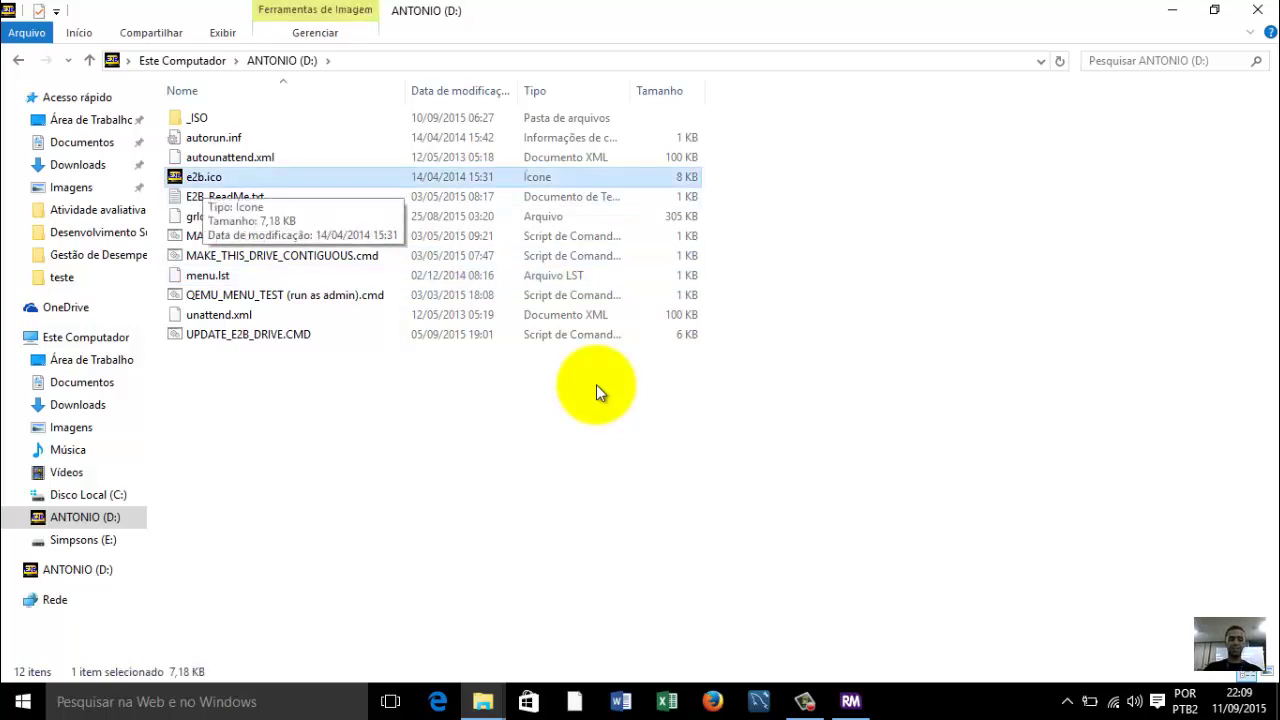
key(ctrl+a)
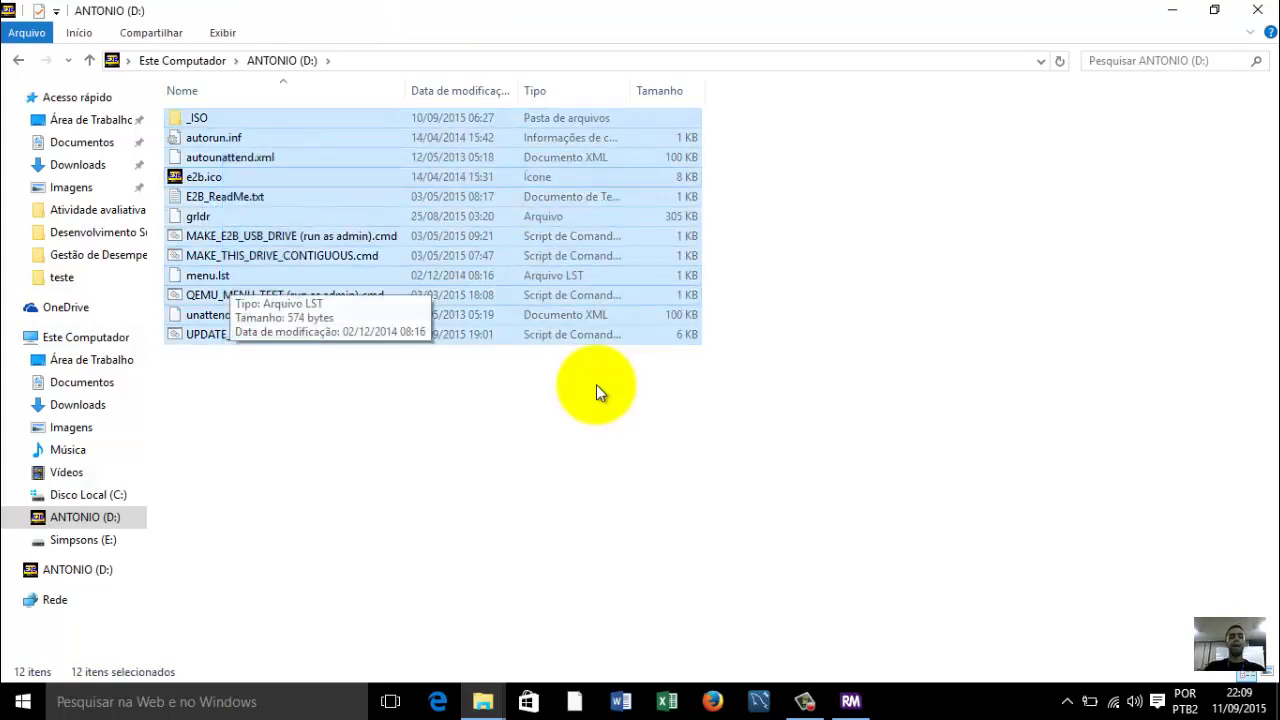
click(597, 392)
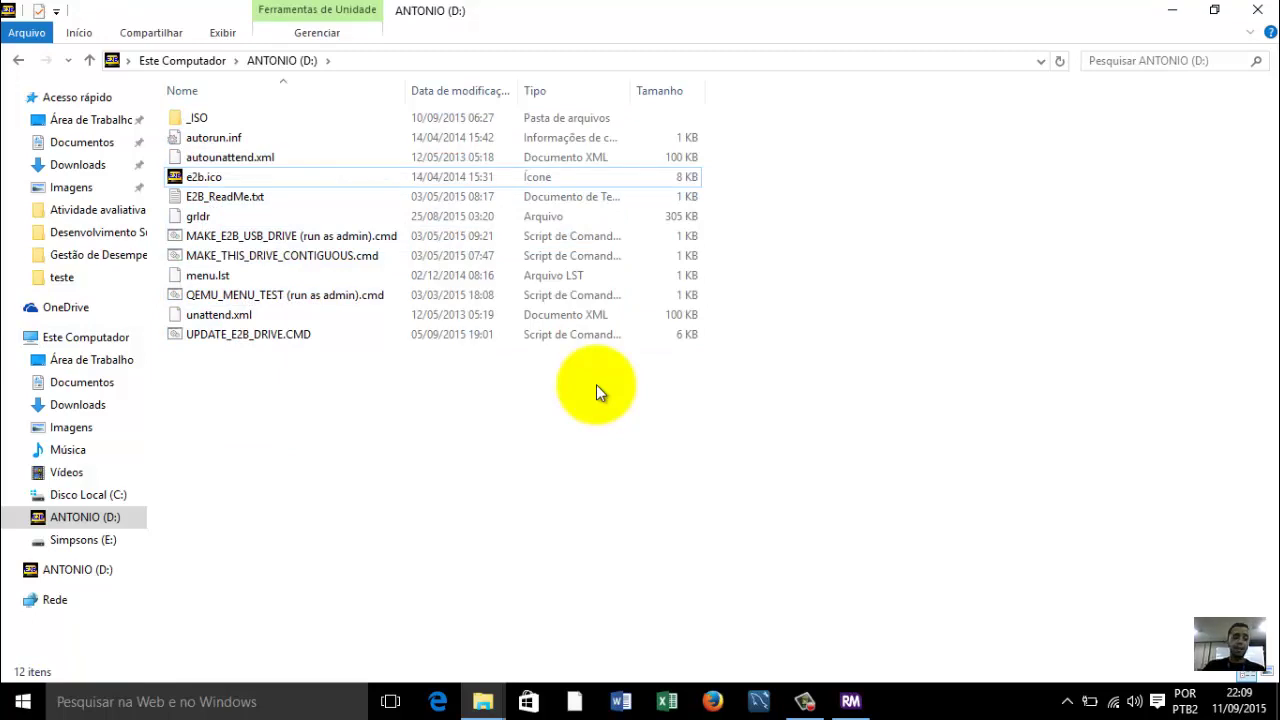
key(ctrl+a)
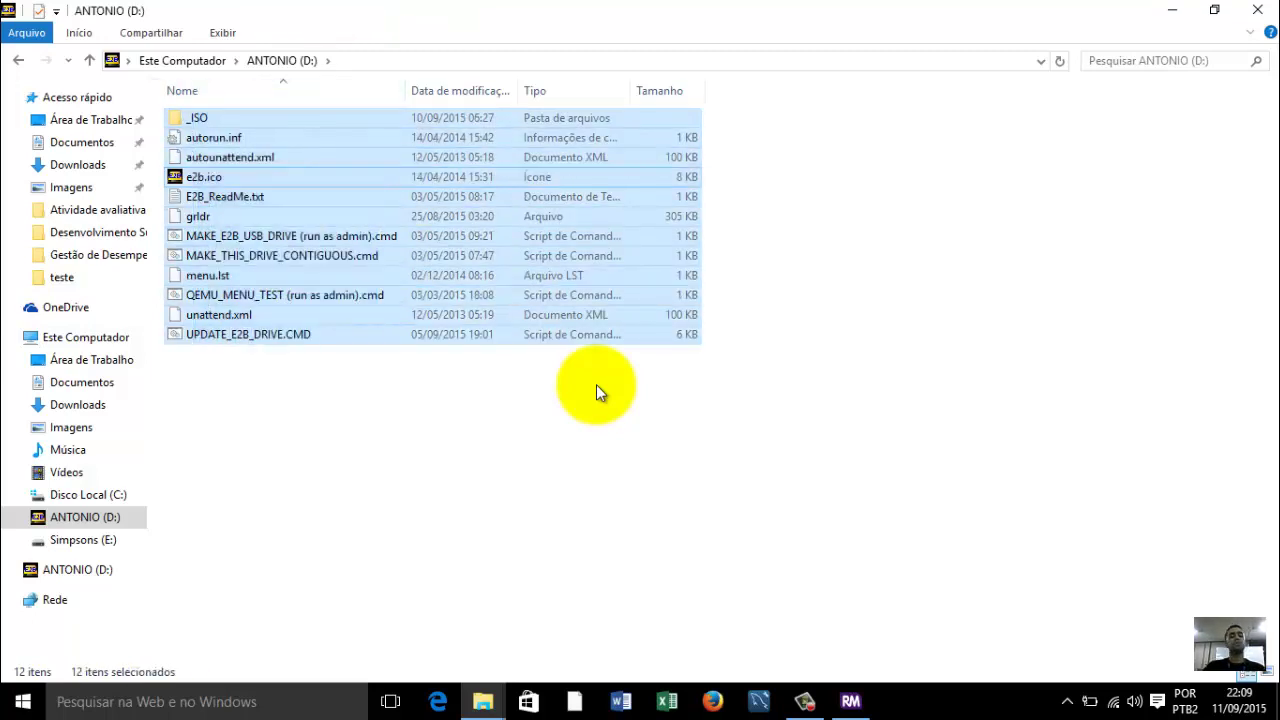
click(597, 392)
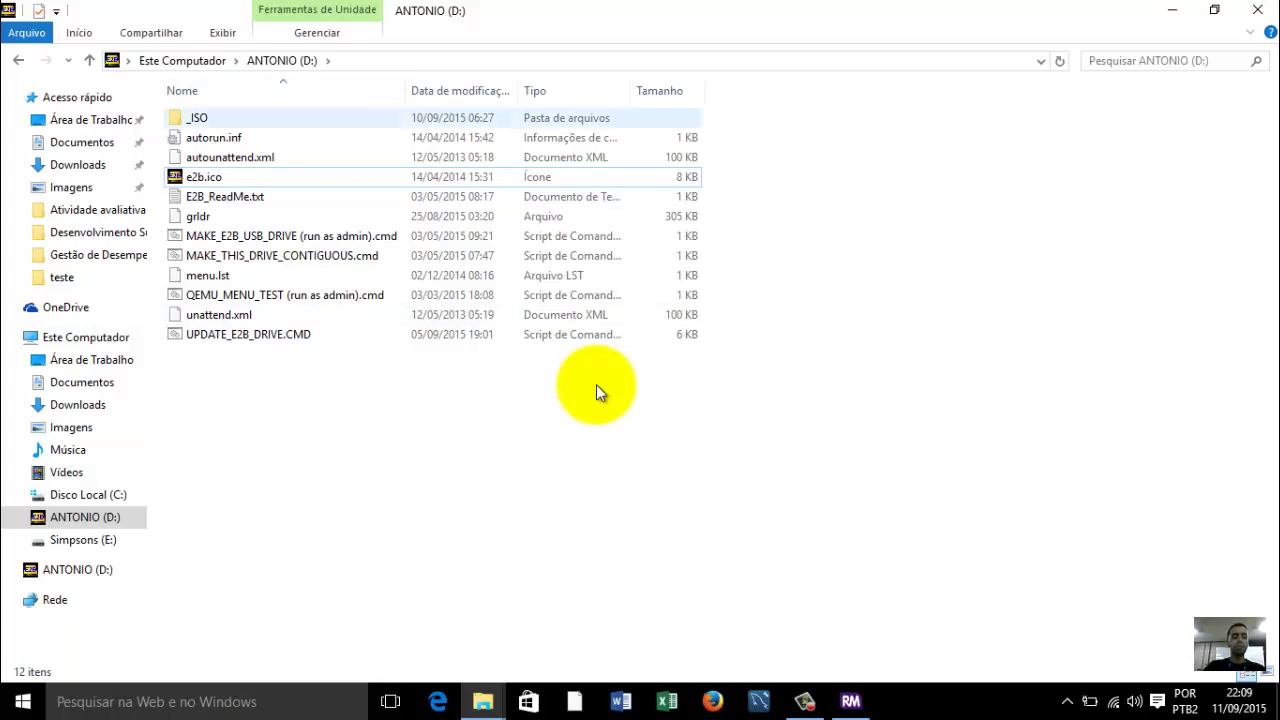
Open the _ISO folder on drive D: and look inside its LINUX and UTILITIES subfolders, returning to _ISO.
key(Home)
key(Return)
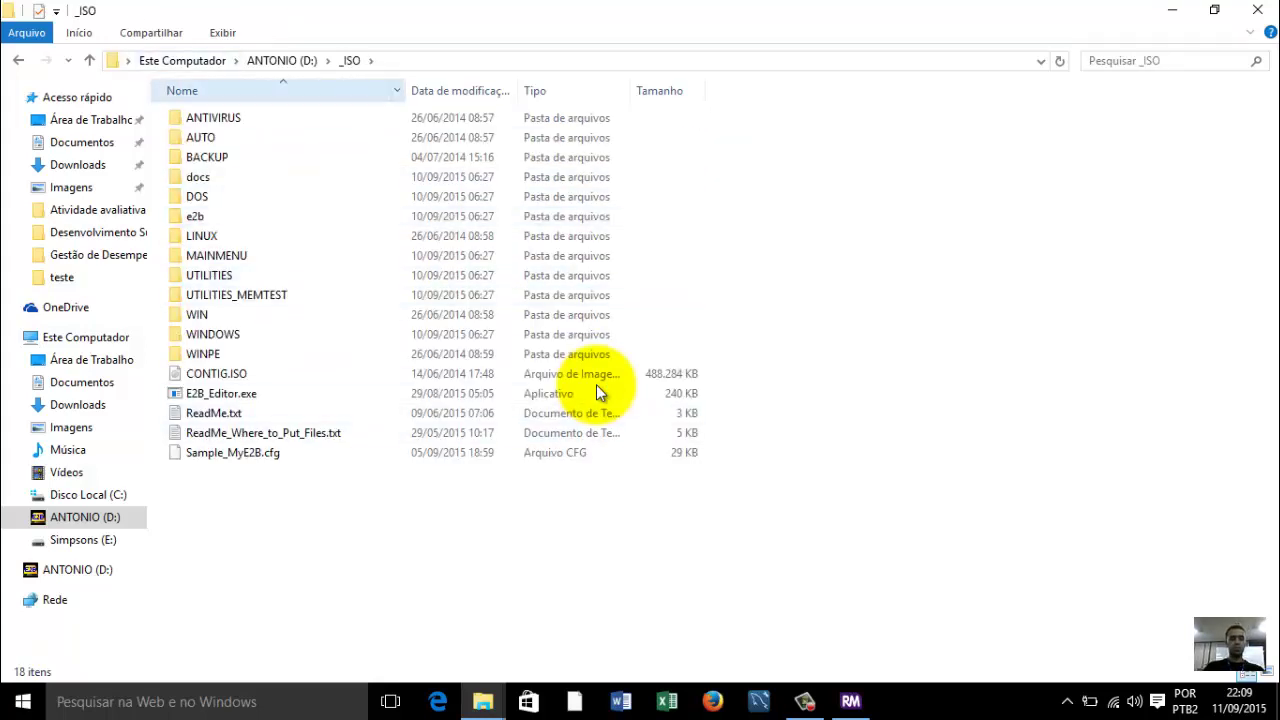
key(m)
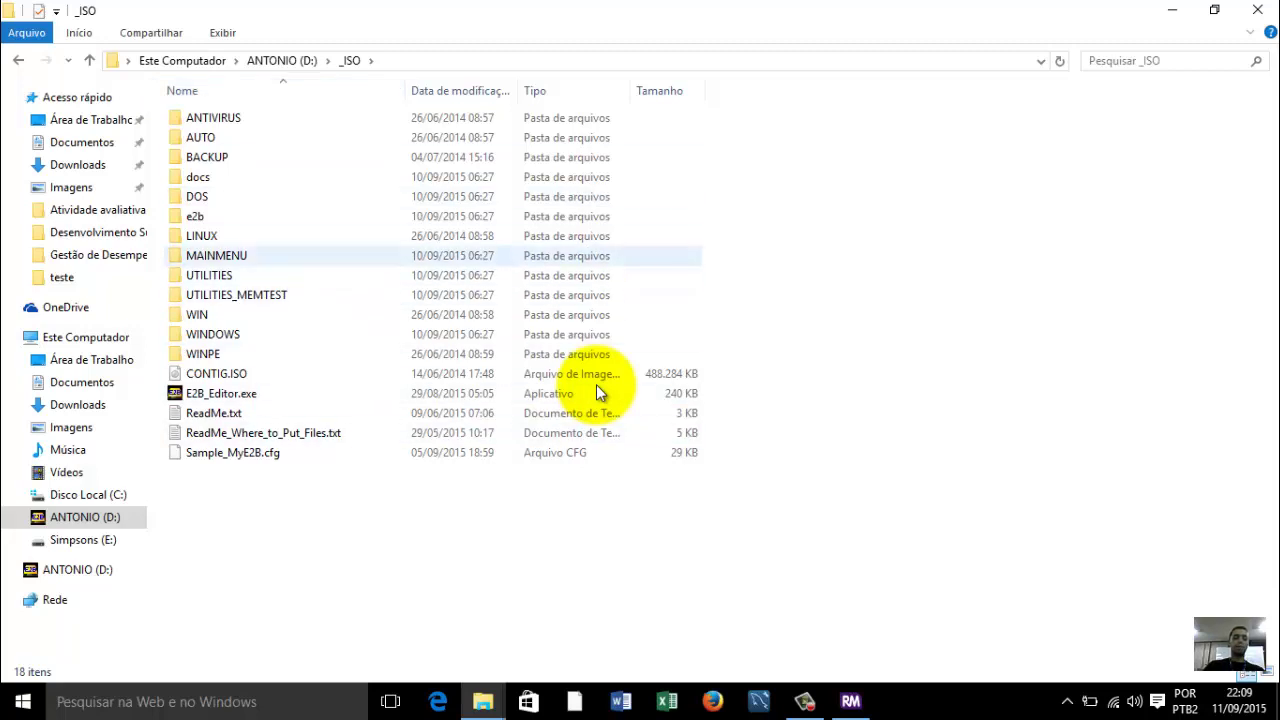
key(Up)
key(Return)
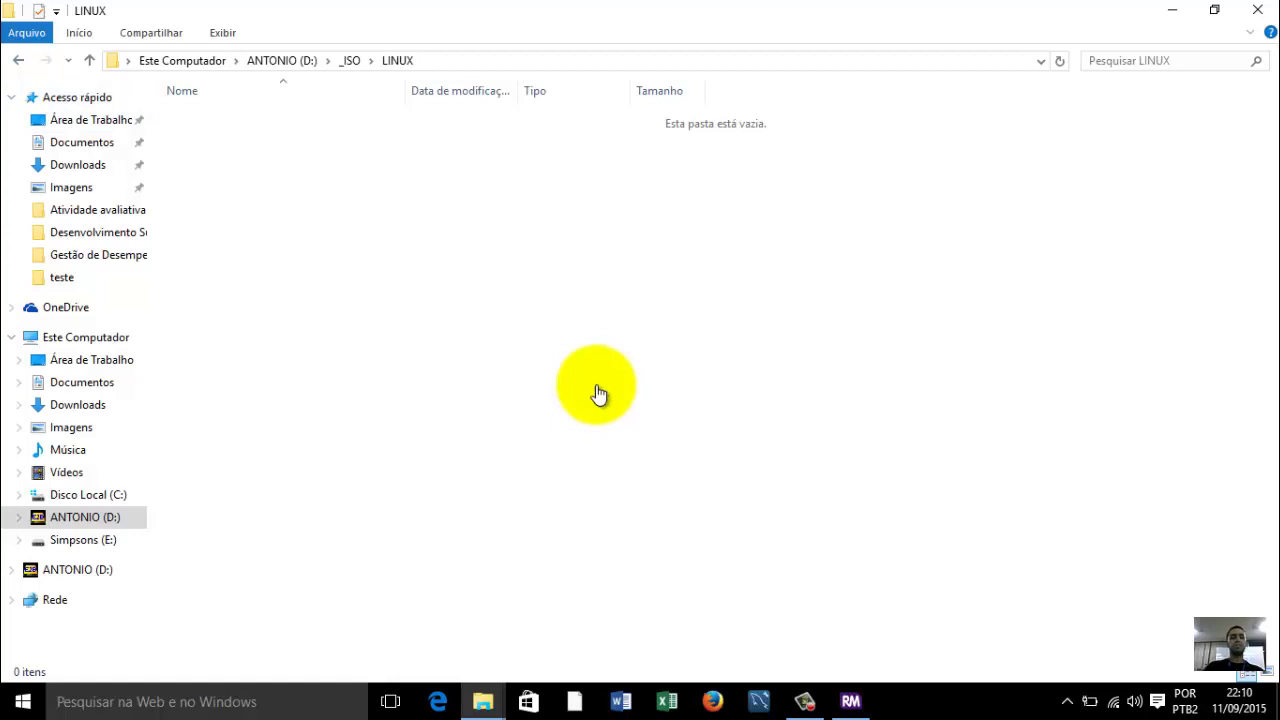
key(BackSpace)
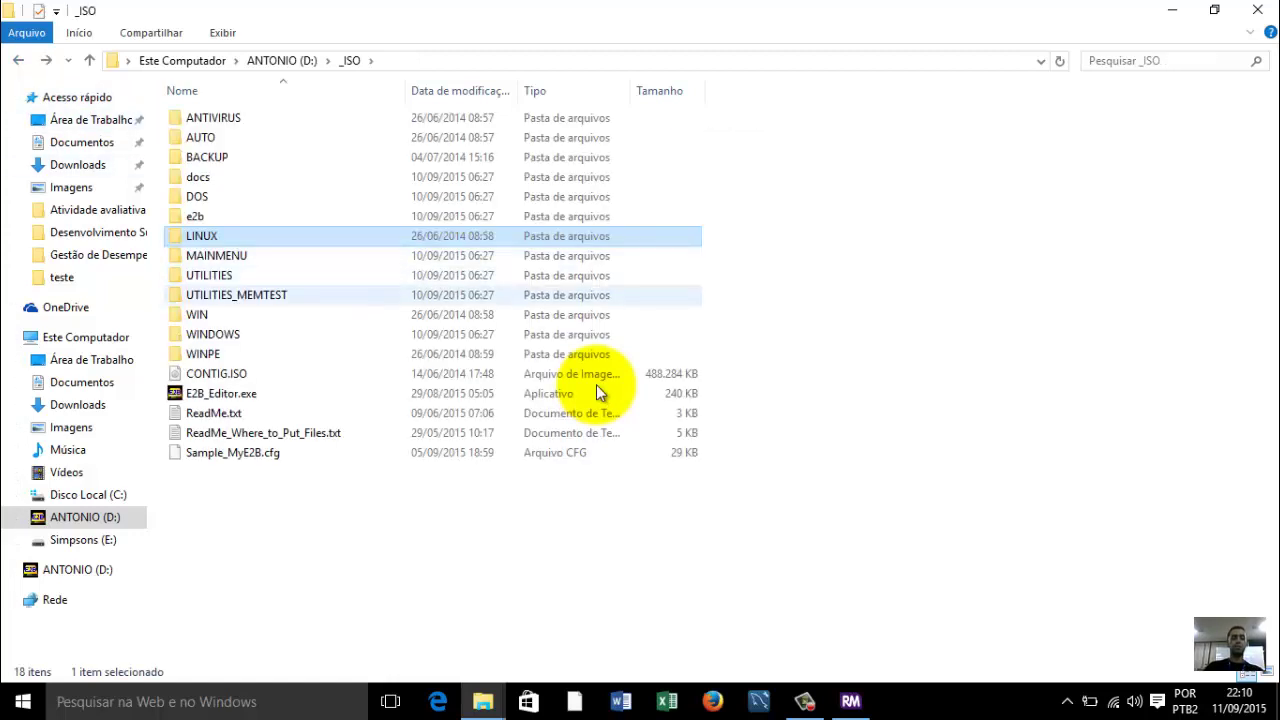
key(u)
key(Return)
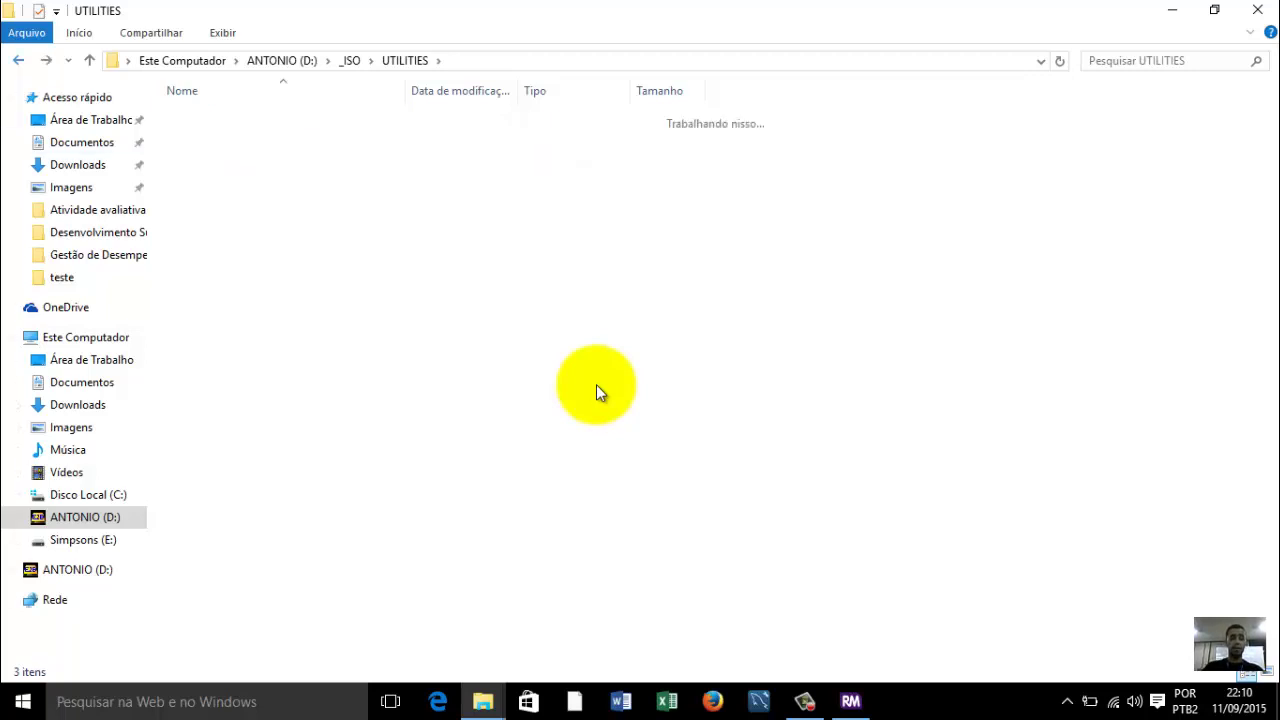
key(BackSpace)
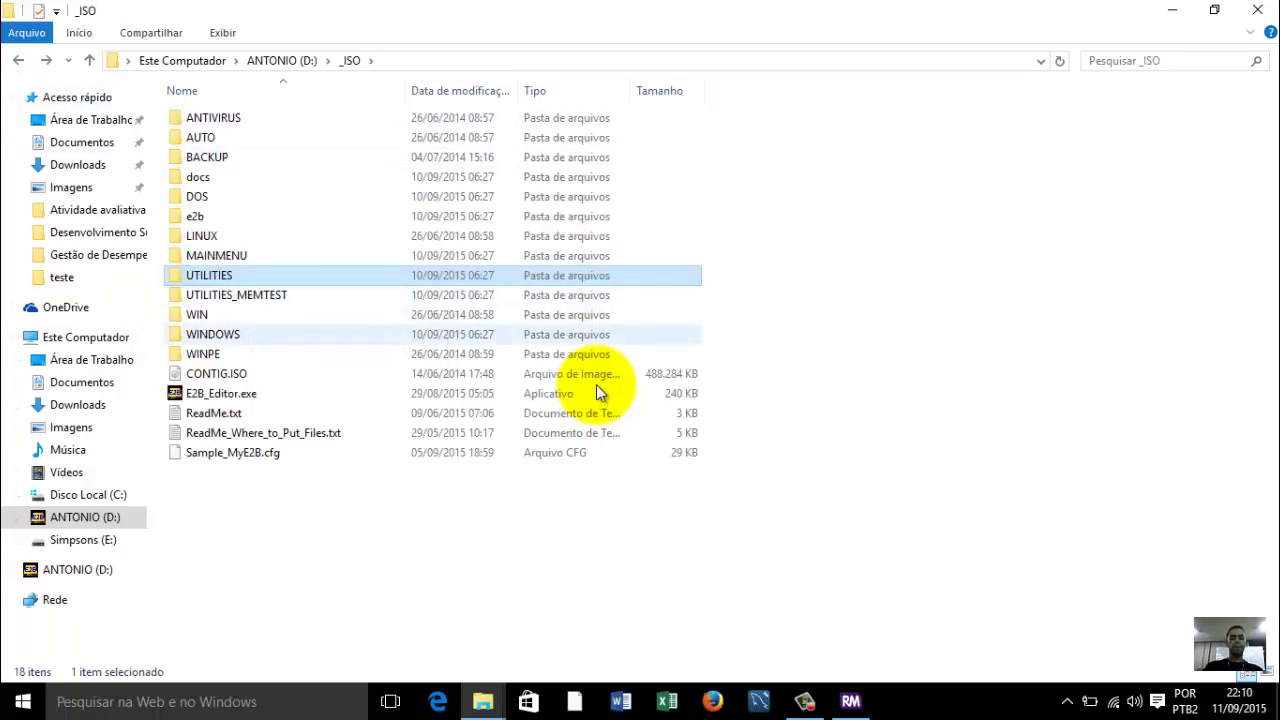
Open the WINDOWS folder inside _ISO, examine its Windows version subfolders and go back to _ISO.
key(Down)
key(Down)
key(Down)
key(Down)
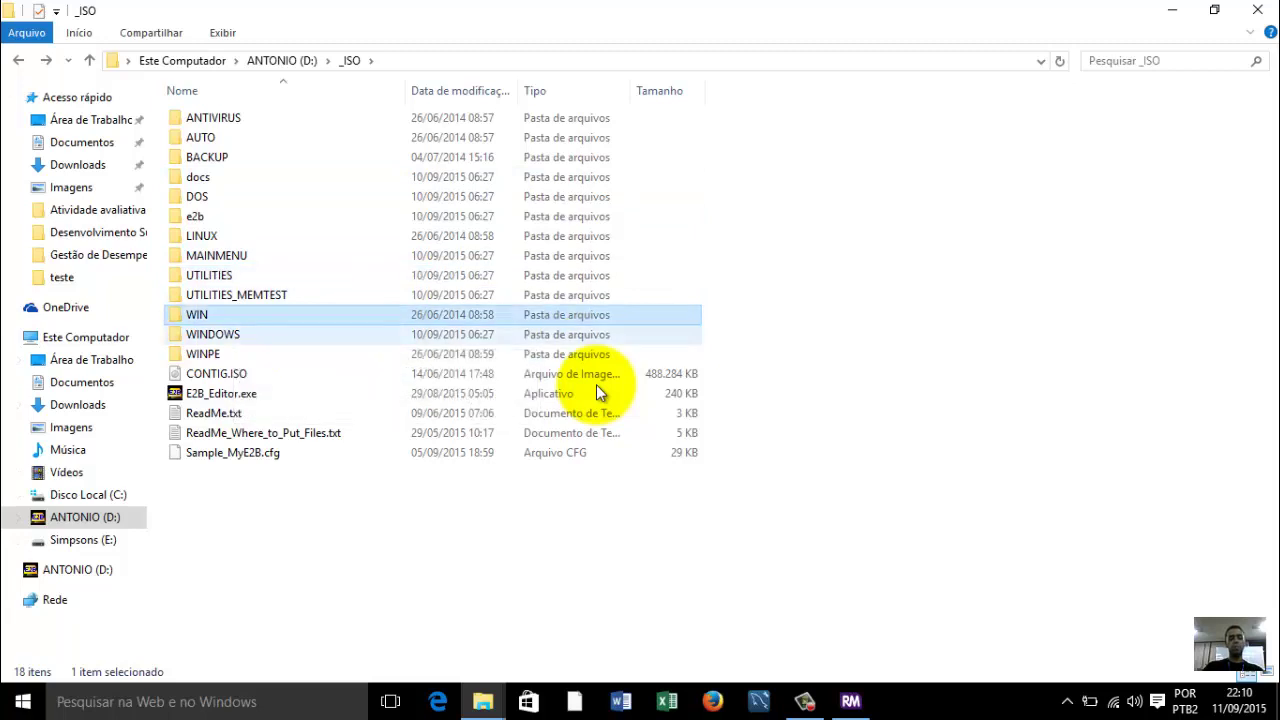
key(Up)
key(Return)
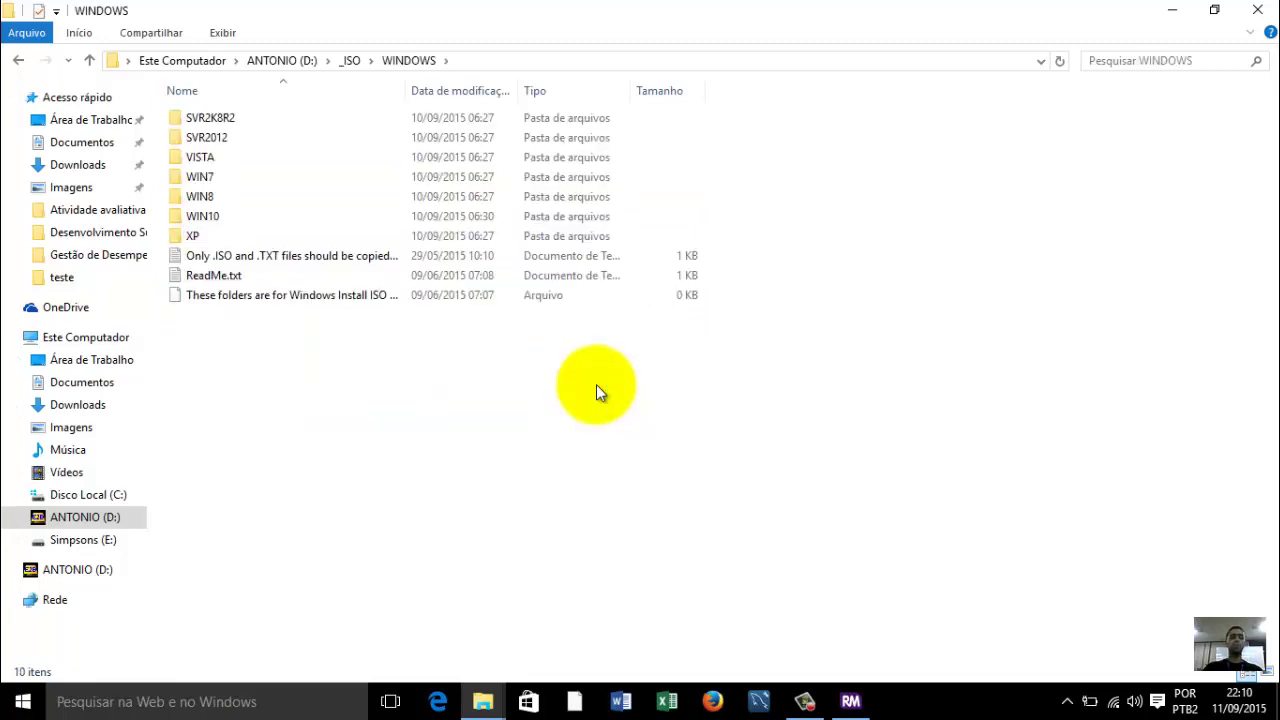
key(ctrl+a)
click(597, 392)
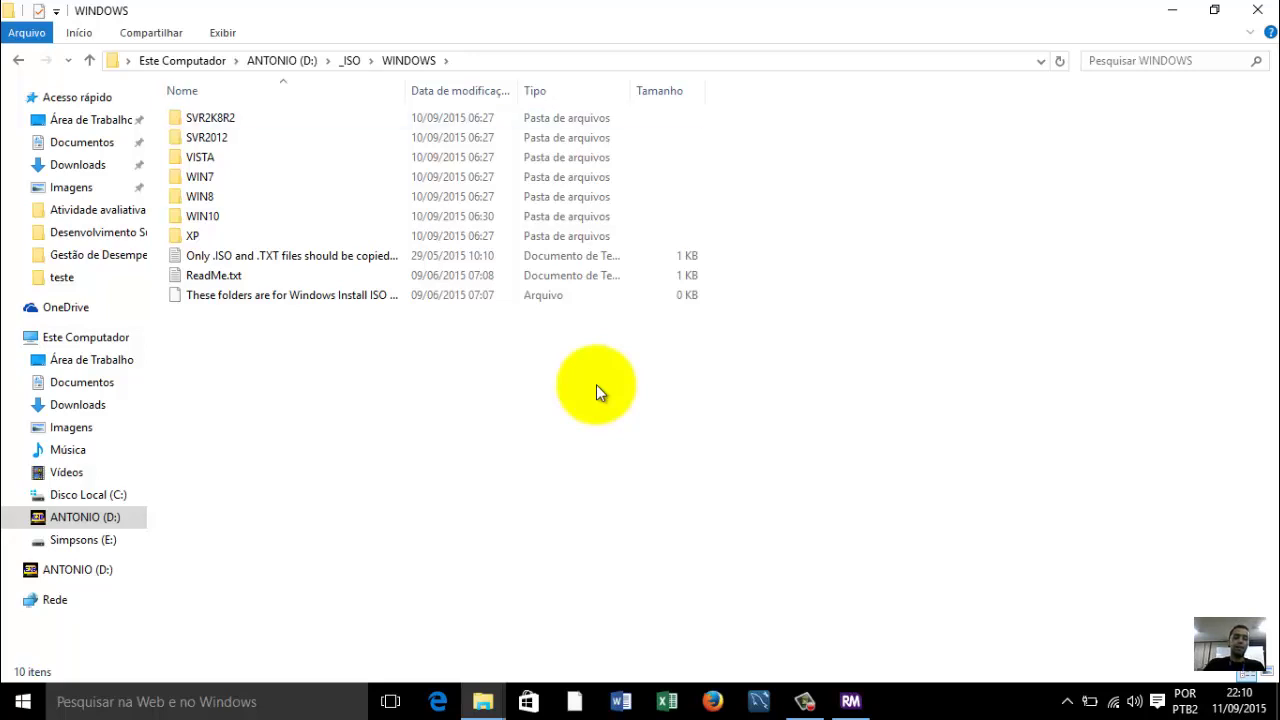
key(alt+Up)
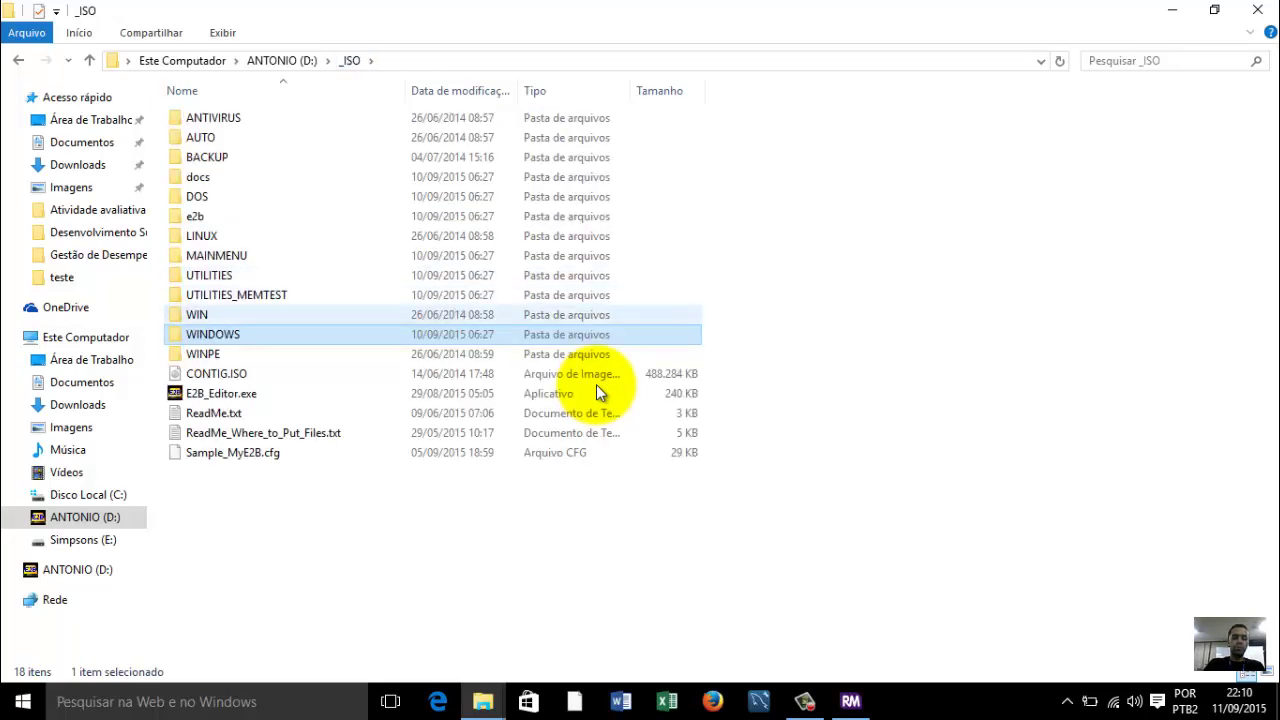
Reopen the WINDOWS folder, check the XML files in its WIN7 subfolder and return to WINDOWS.
key(Return)
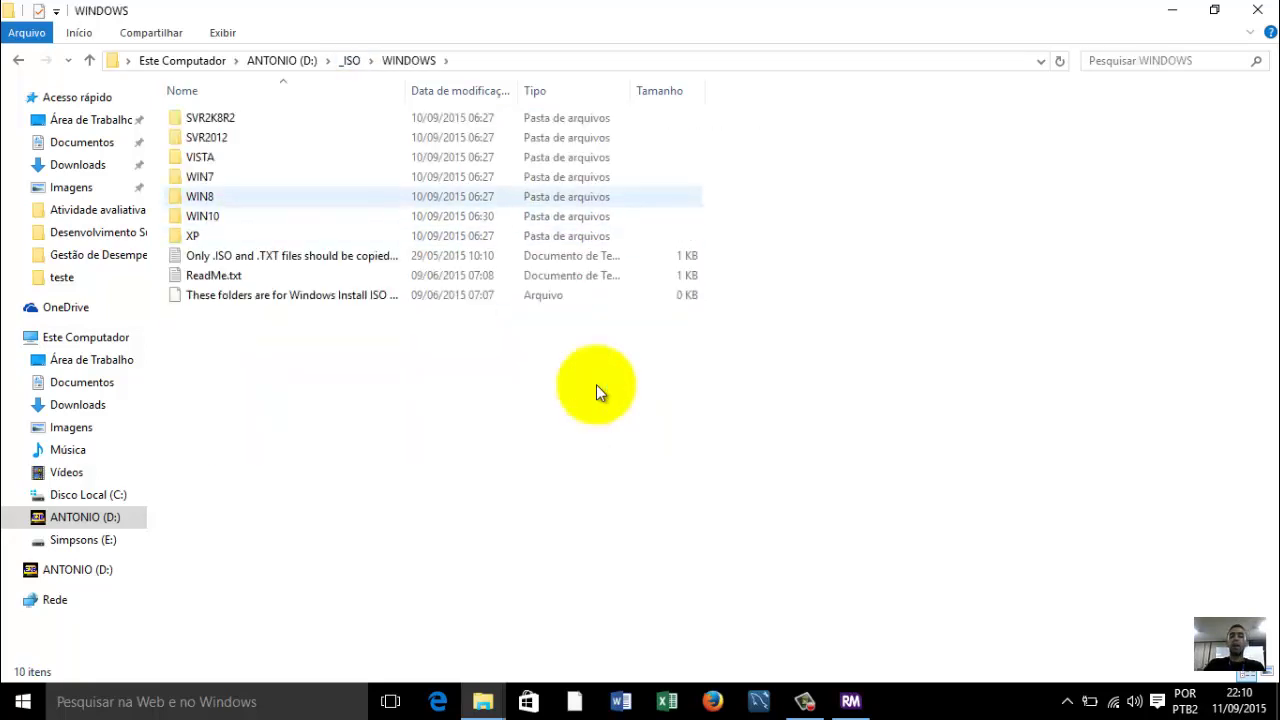
key(Up)
key(Down)
key(Up)
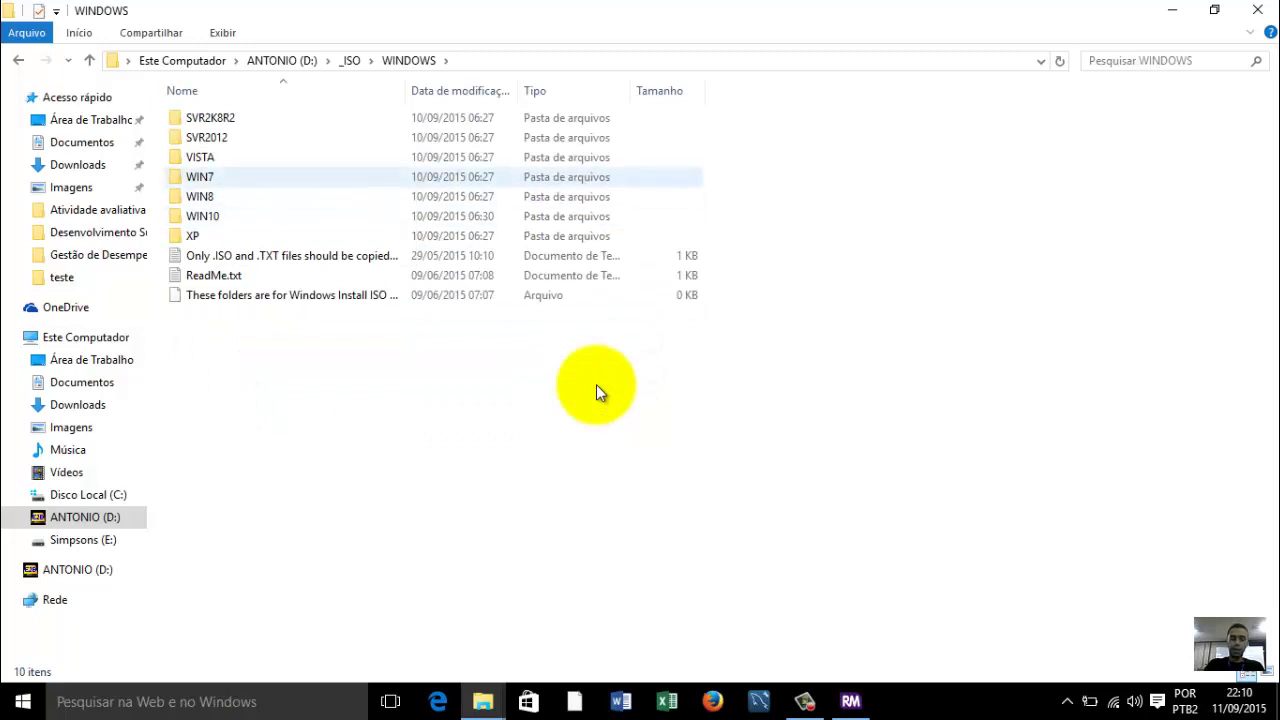
key(Return)
key(ctrl+a)
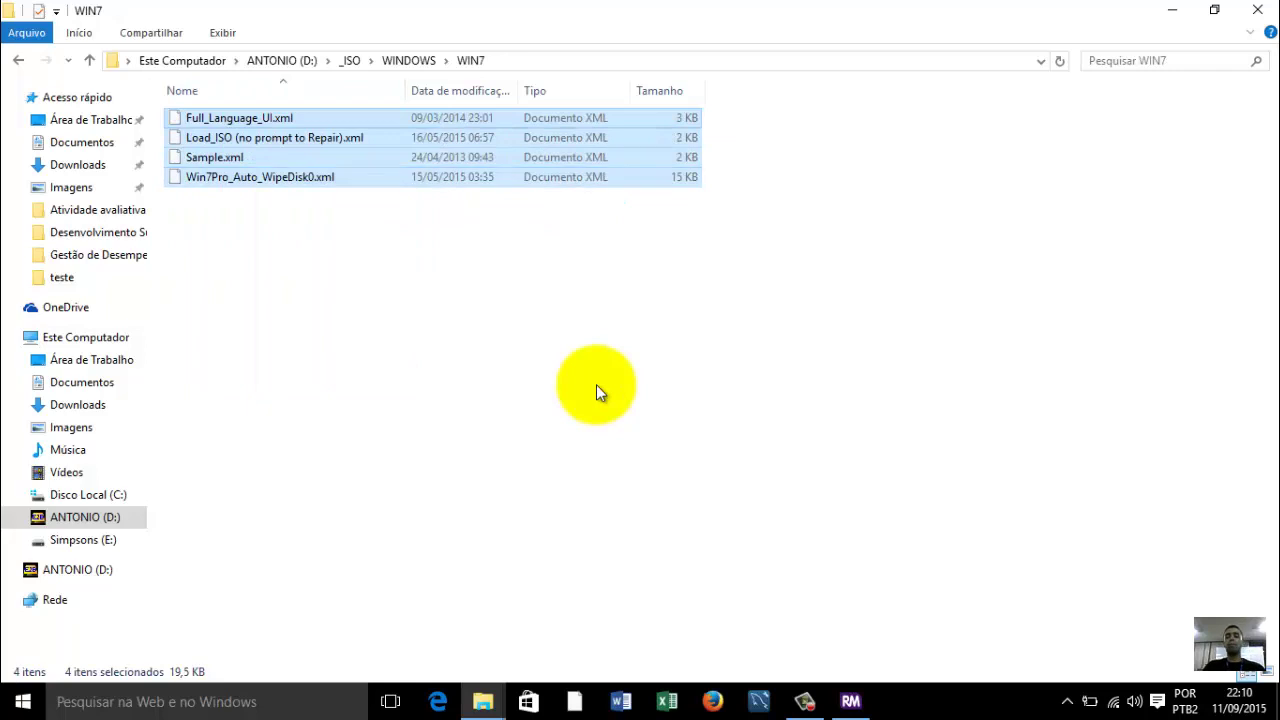
click(596, 392)
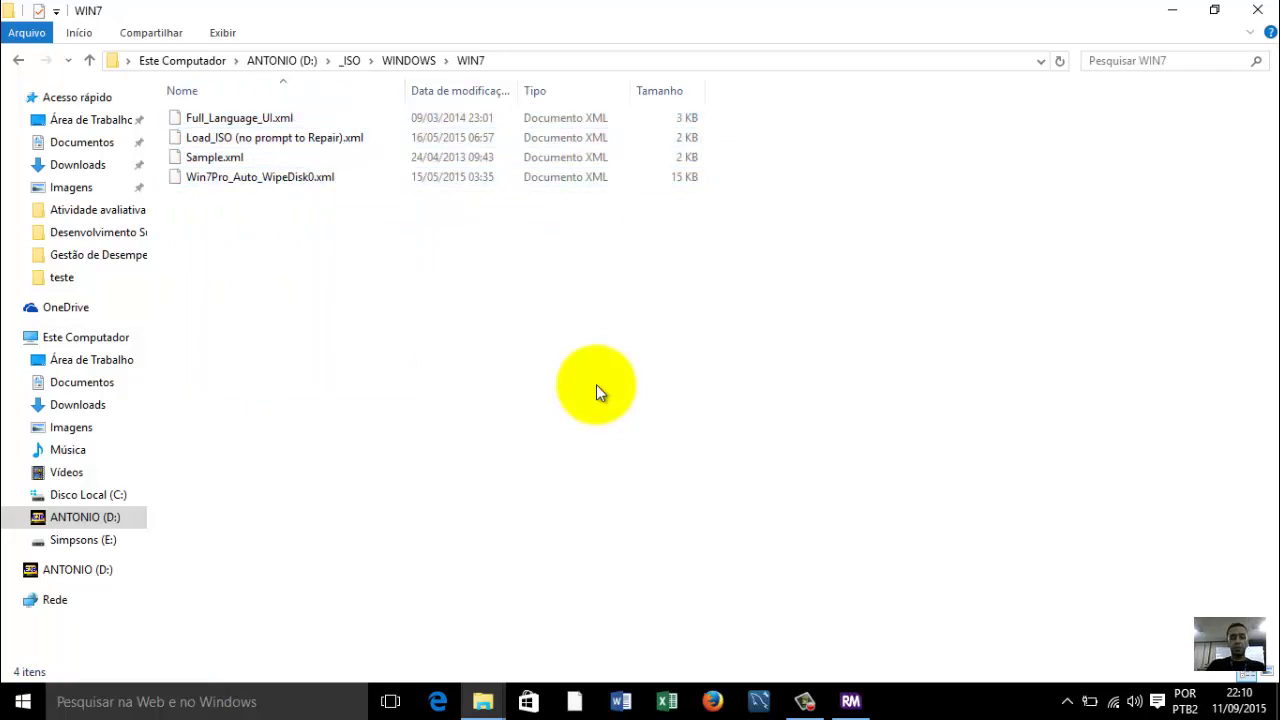
key(BackSpace)
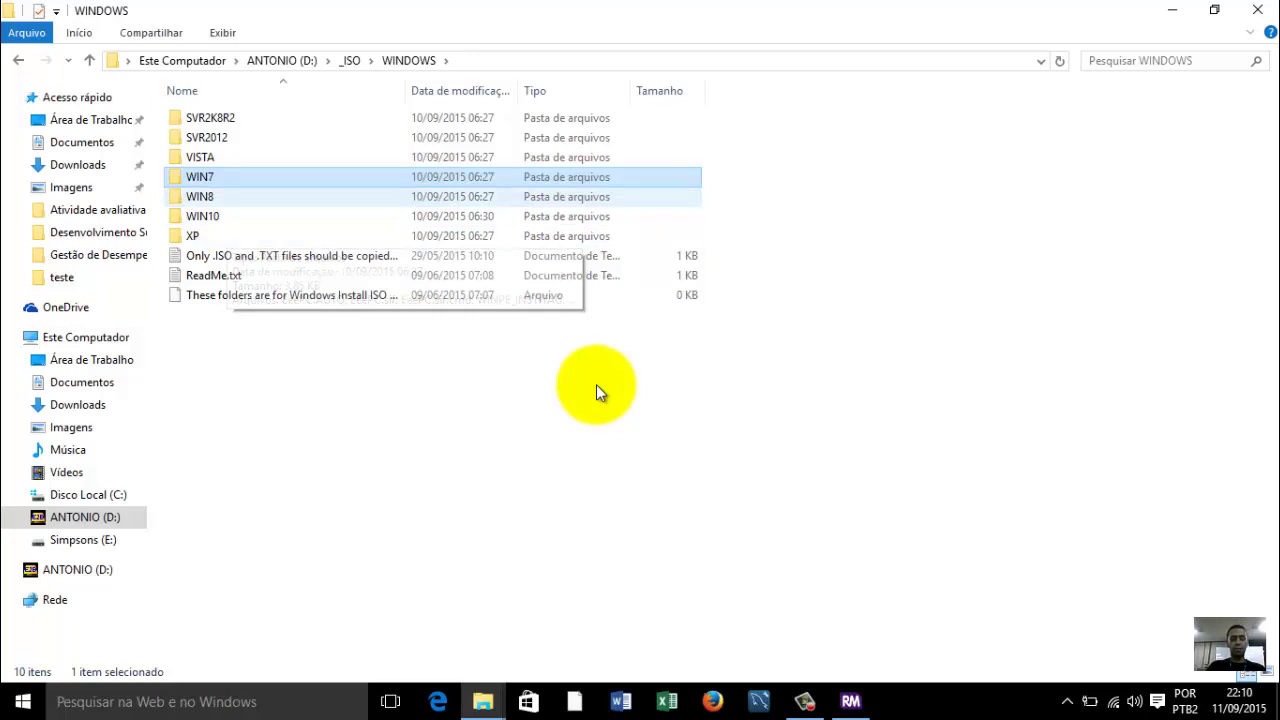
Open the WIN10 subfolder of the WINDOWS folder to view its contents.
key(Down)
key(Down)
key(Down)
key(Return)
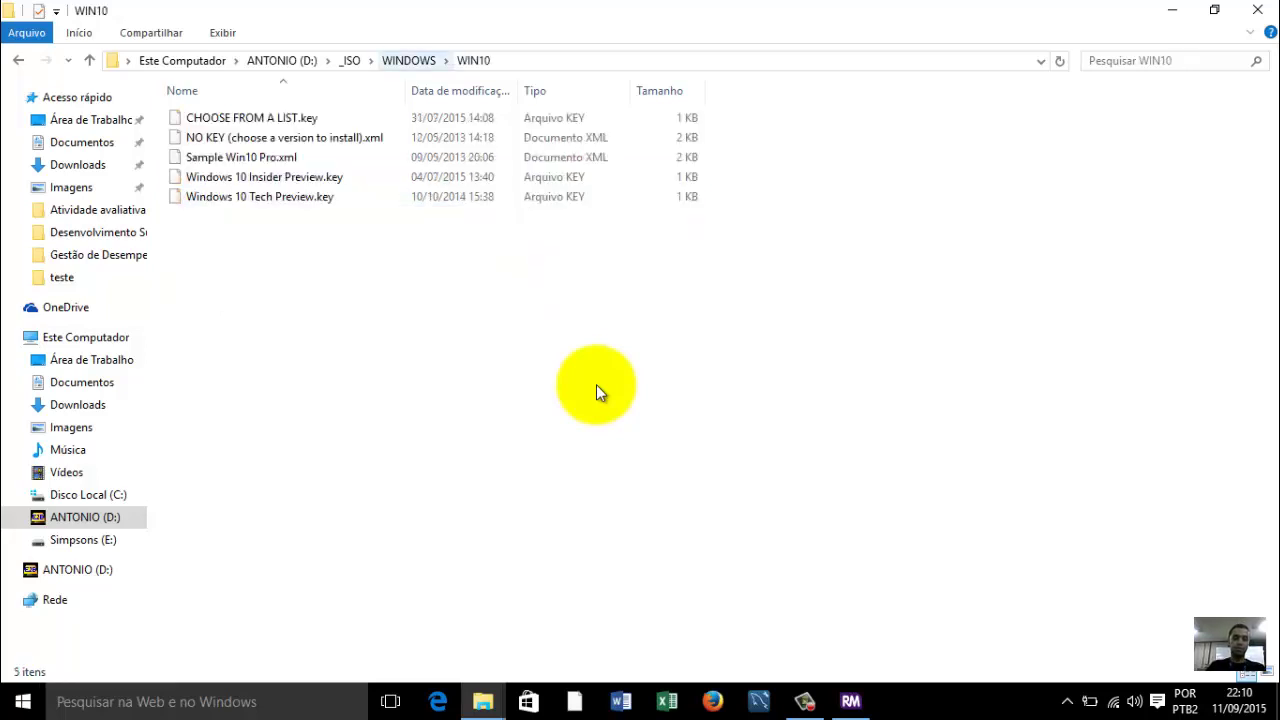
Go back up to the _ISO folder, look inside its BACKUP subfolder and return to _ISO.
key(BackSpace)
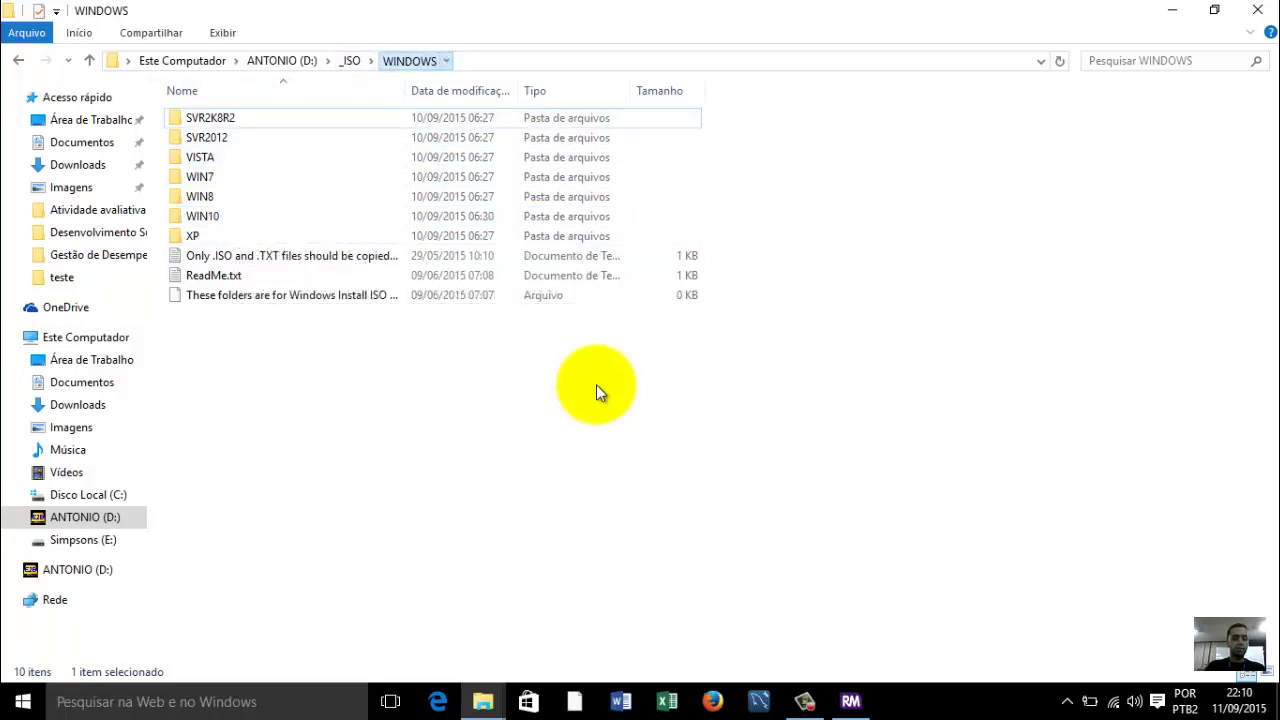
key(alt+Up)
key(b)
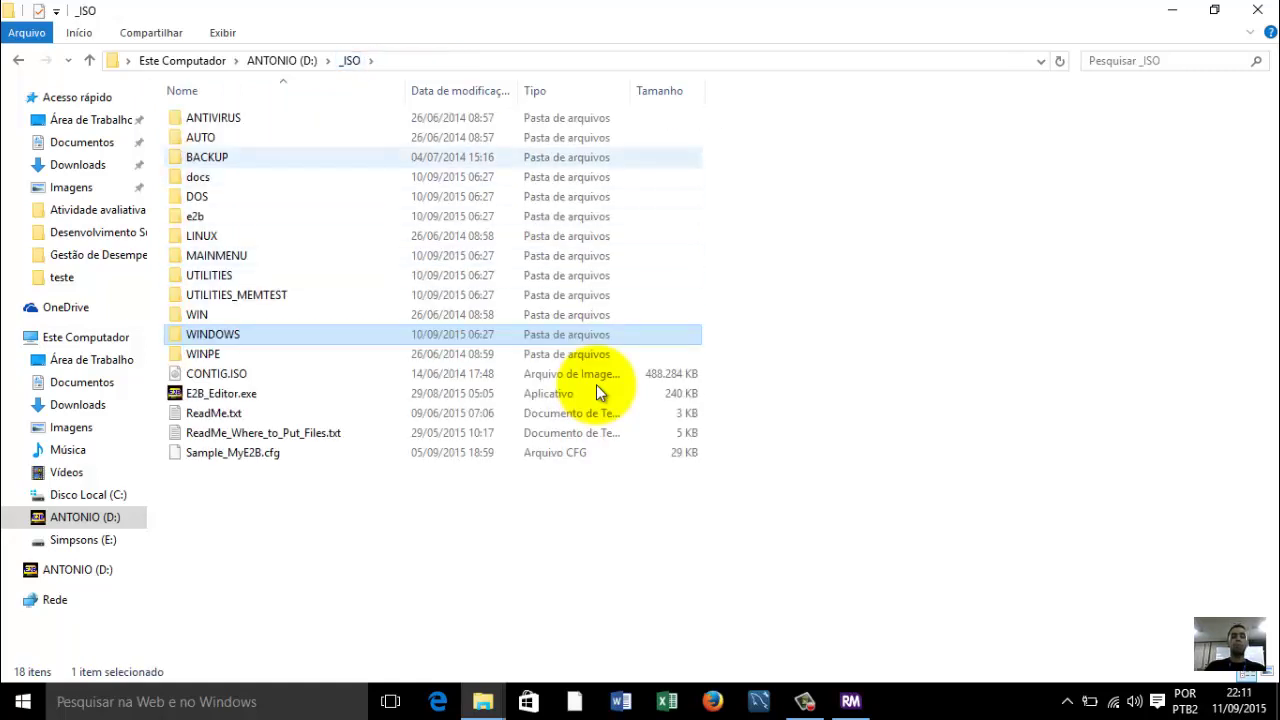
key(Return)
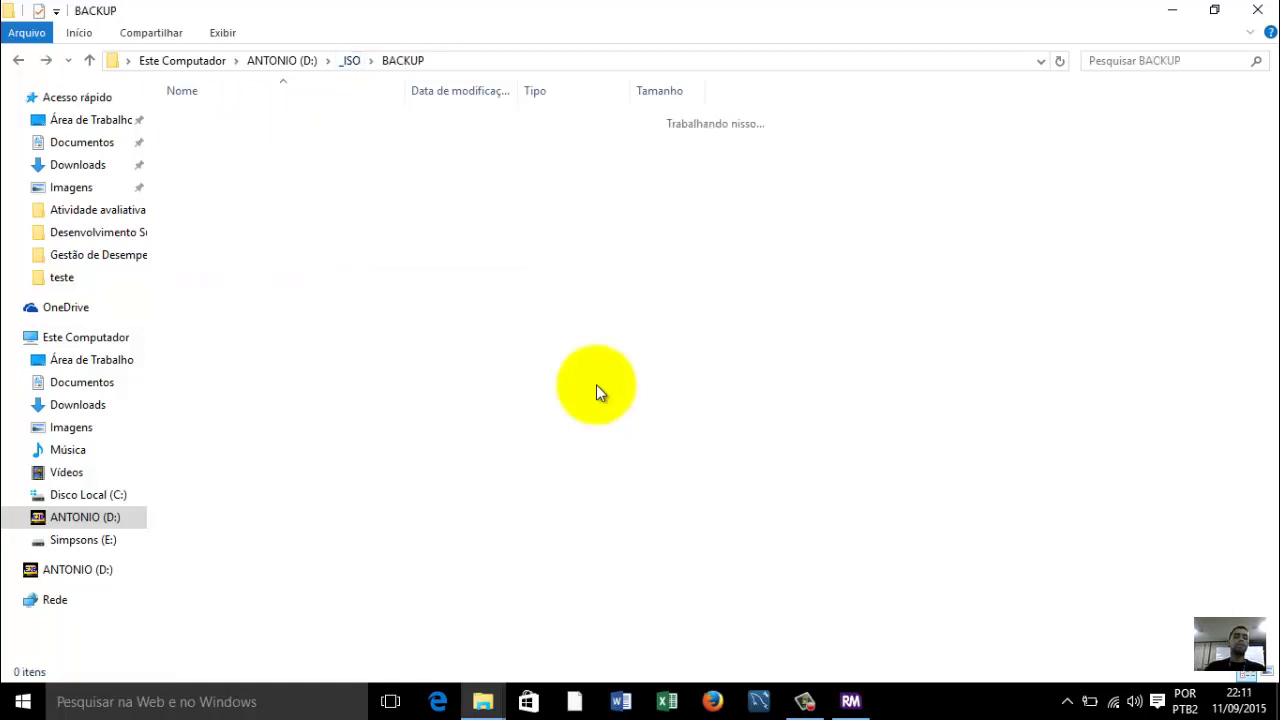
key(alt+Up)
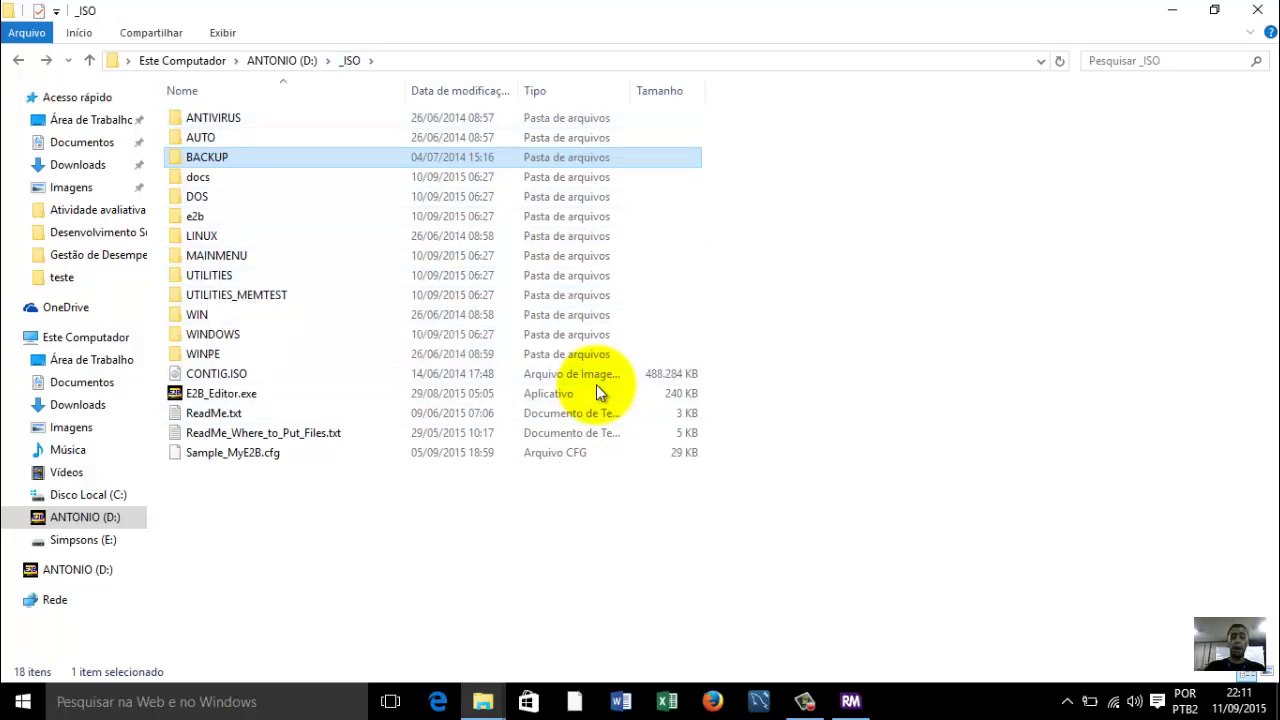
click(597, 390)
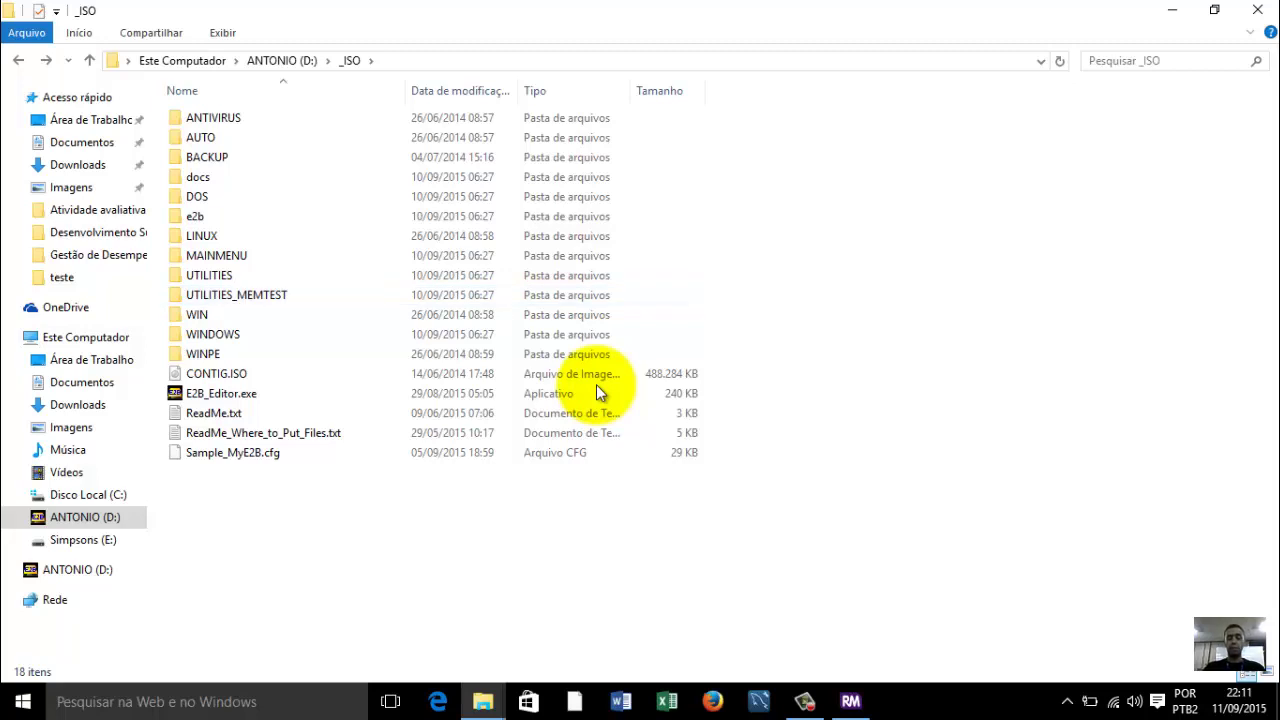
Switch to RMPrepUSB to view its window briefly, then dismiss it to return to the _ISO folder.
click(850, 700)
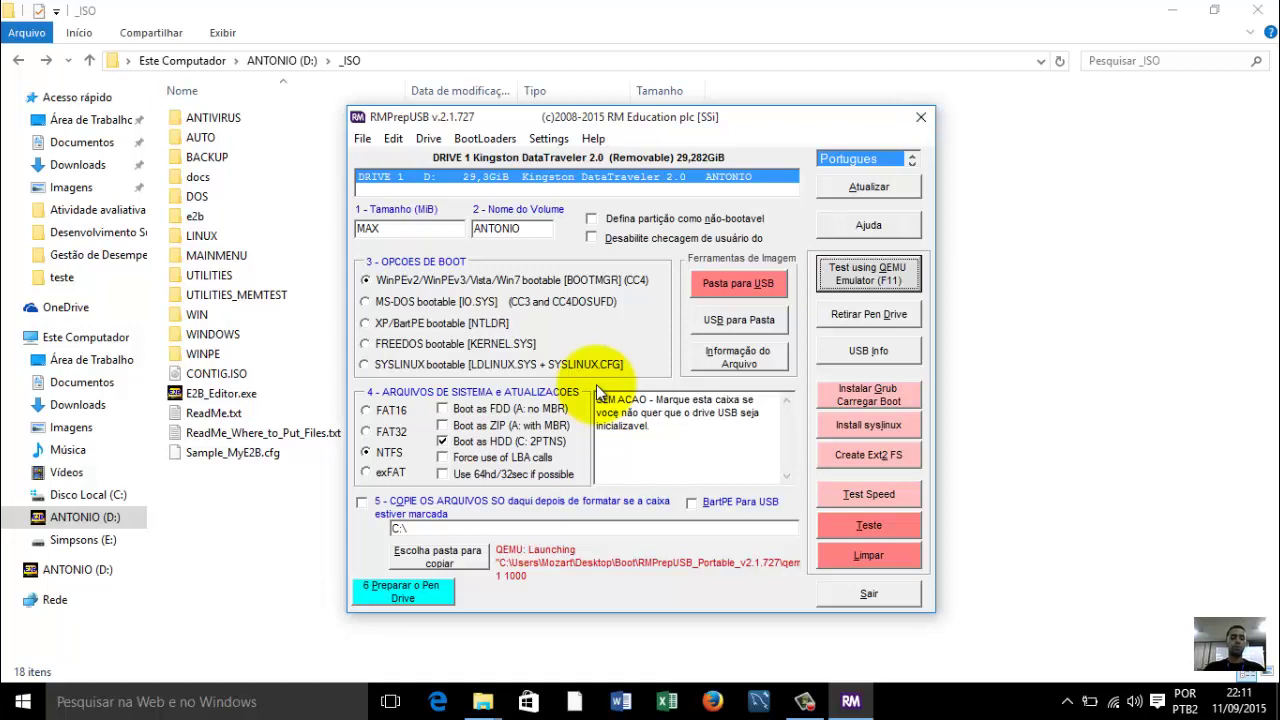
click(920, 117)
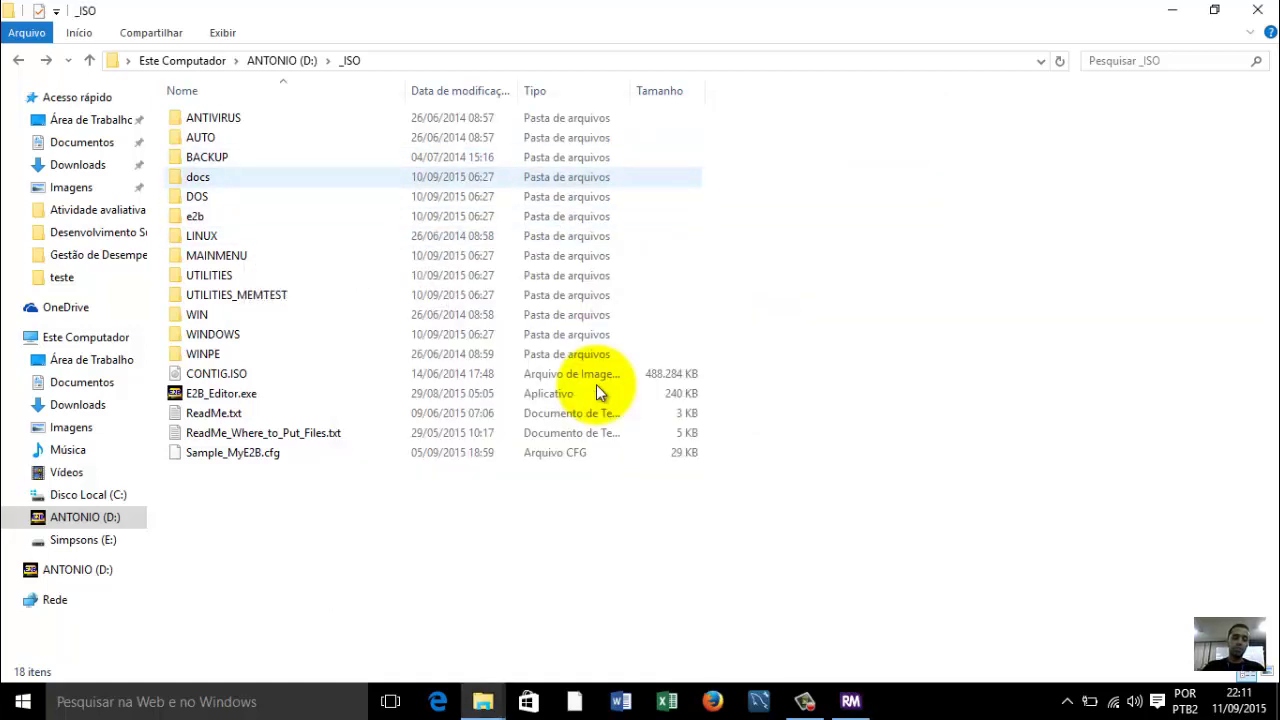
Open the docs folder inside _ISO and look through its Templates and mythemes subfolders, returning to docs.
double_click(597, 391)
mouse_move(424, 518)
mouse_down()
mouse_move(208, 354)
mouse_move(194, 102)
mouse_up()
click(424, 518)
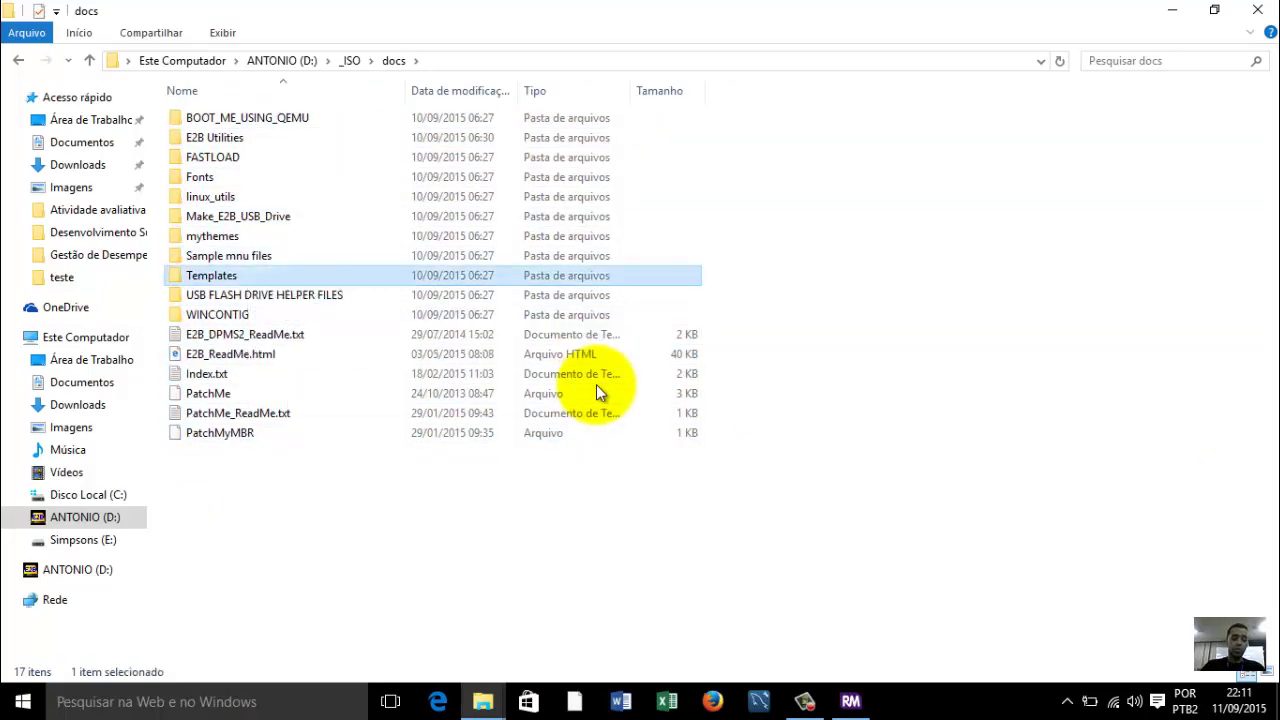
double_click(211, 275)
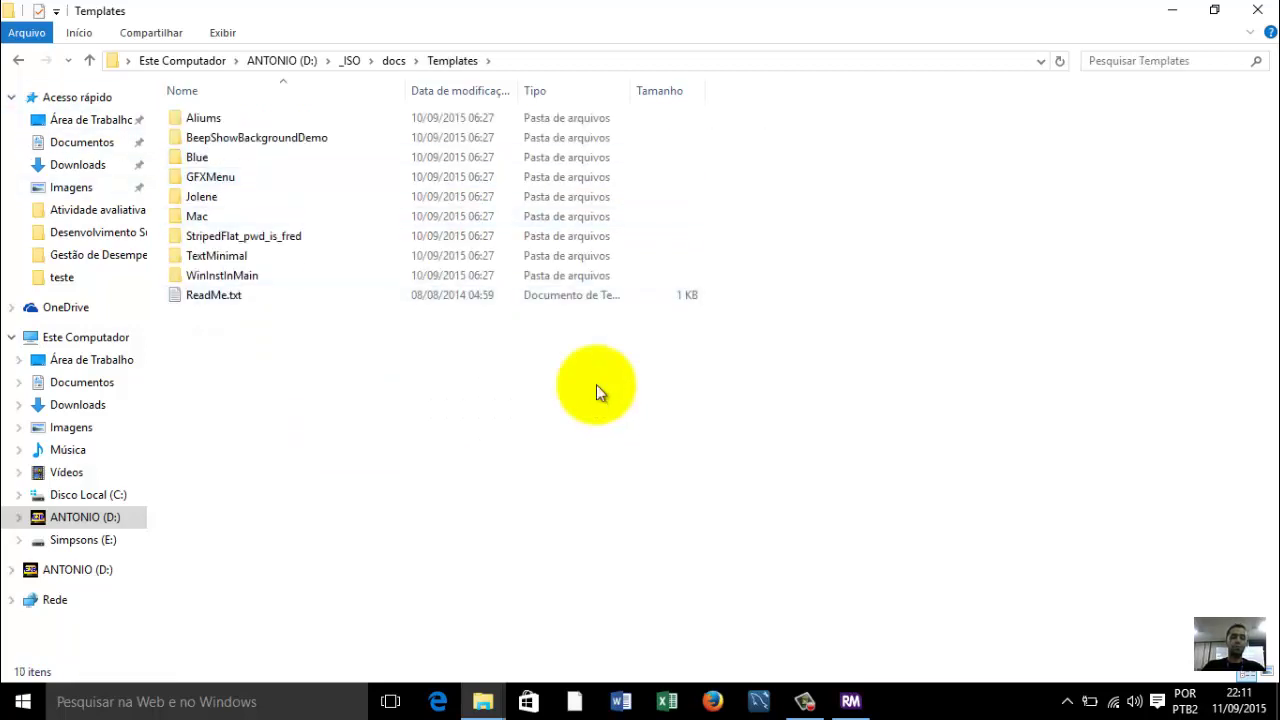
key(BackSpace)
double_click(212, 236)
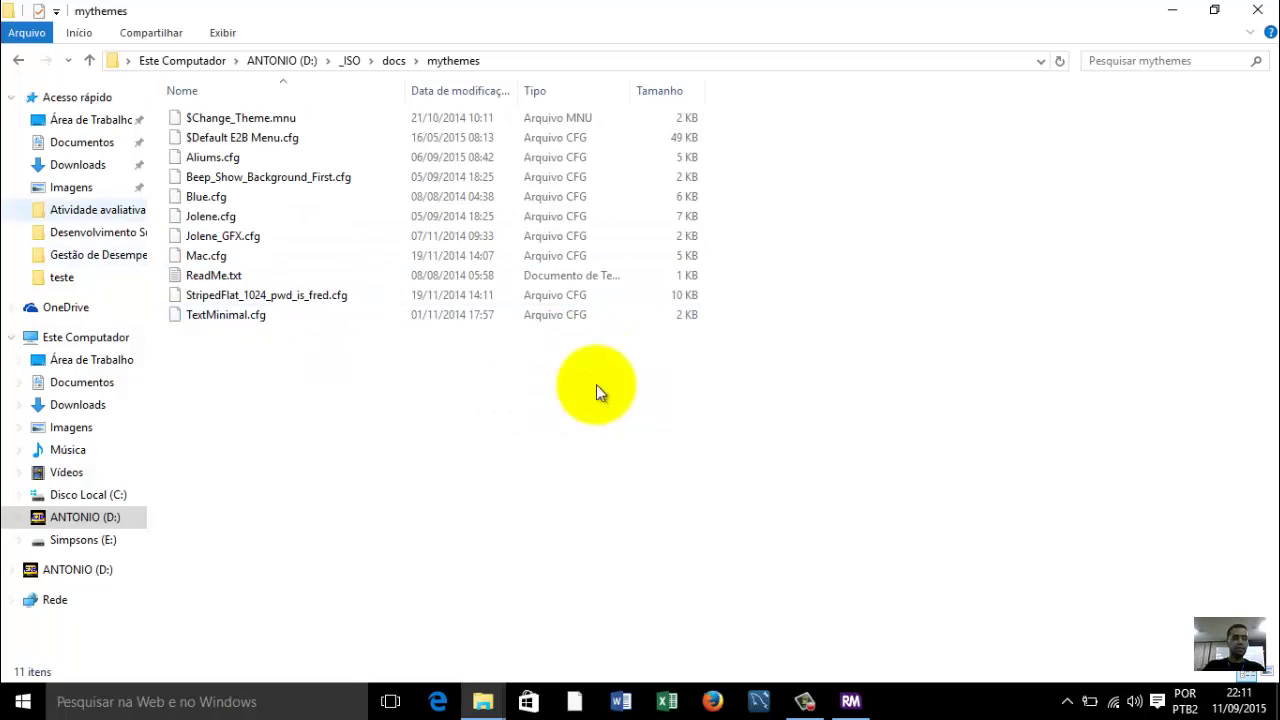
key(BackSpace)
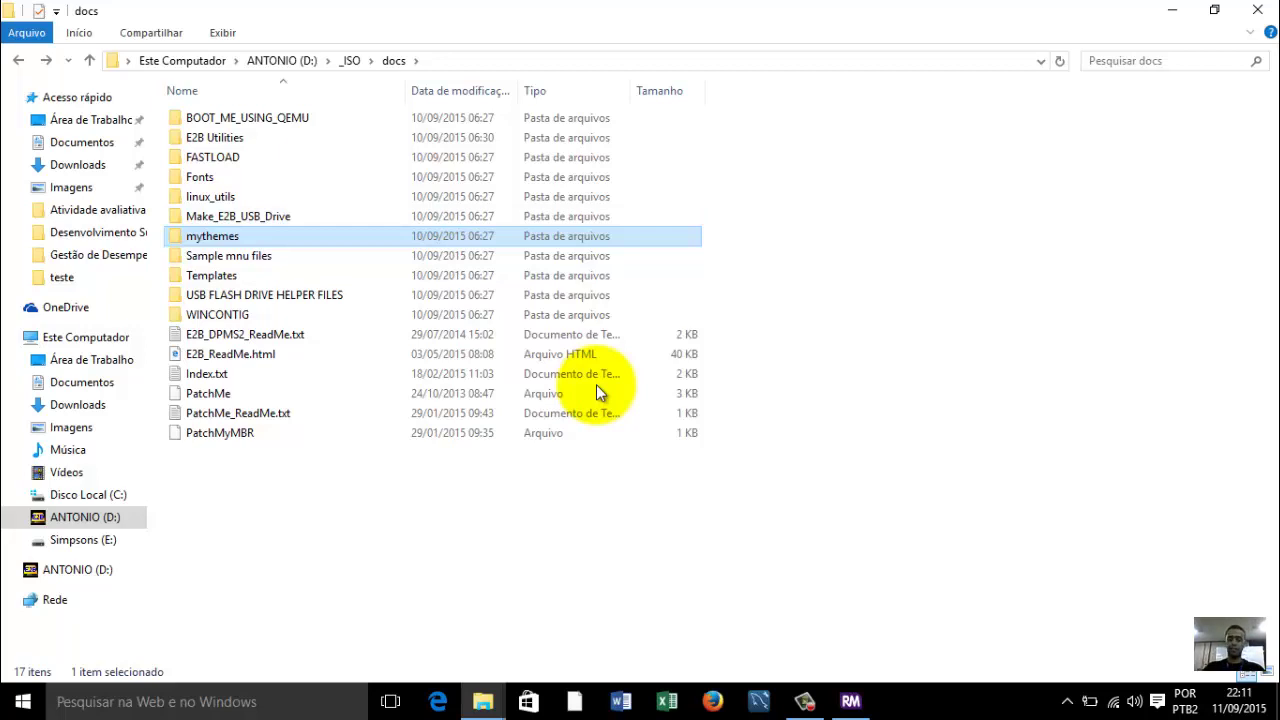
click(805, 701)
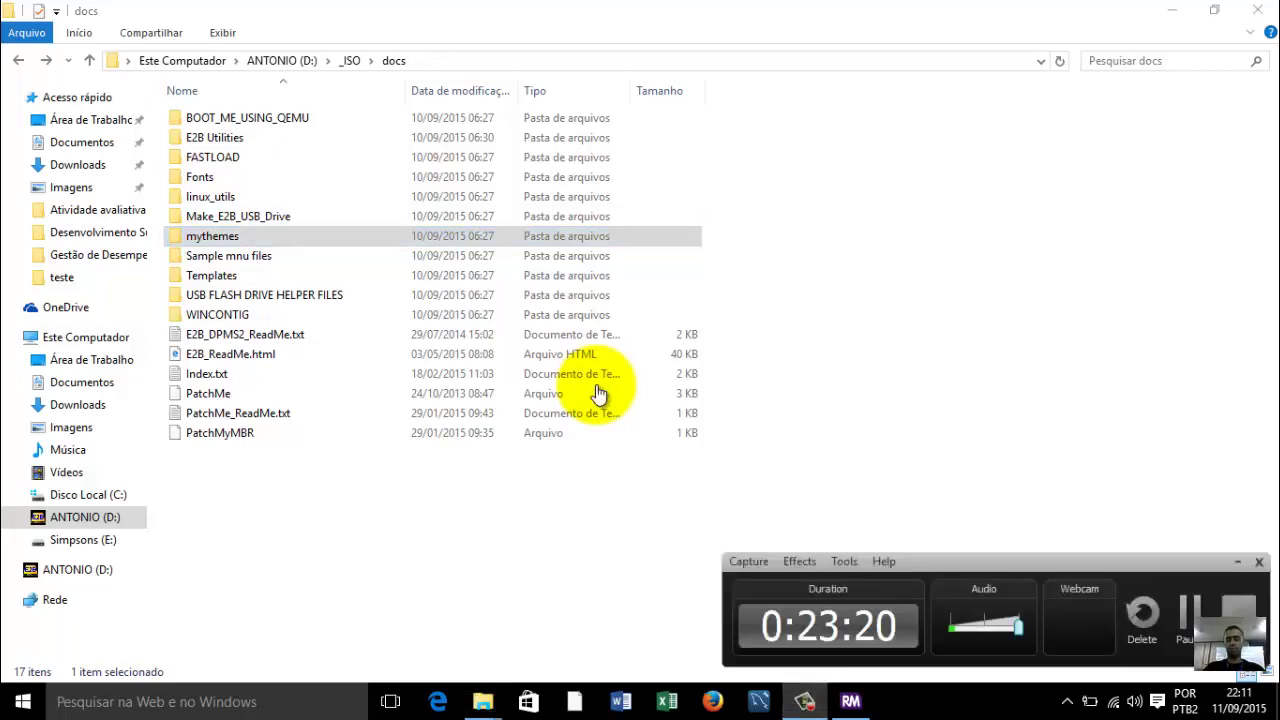